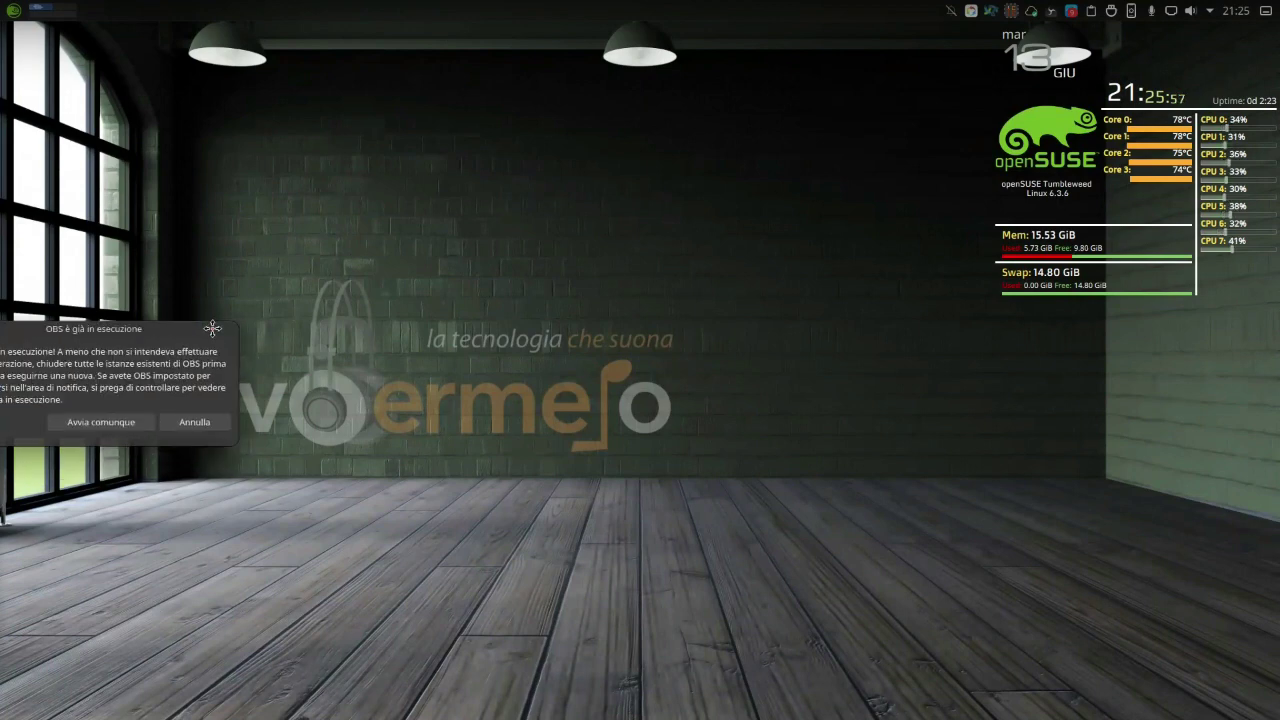
# - Move the OBS already-running warning to the middle of the desktop and launch the new instance anyway
pyautogui.moveTo(446, 370); pyautogui.dragTo(628, 238)
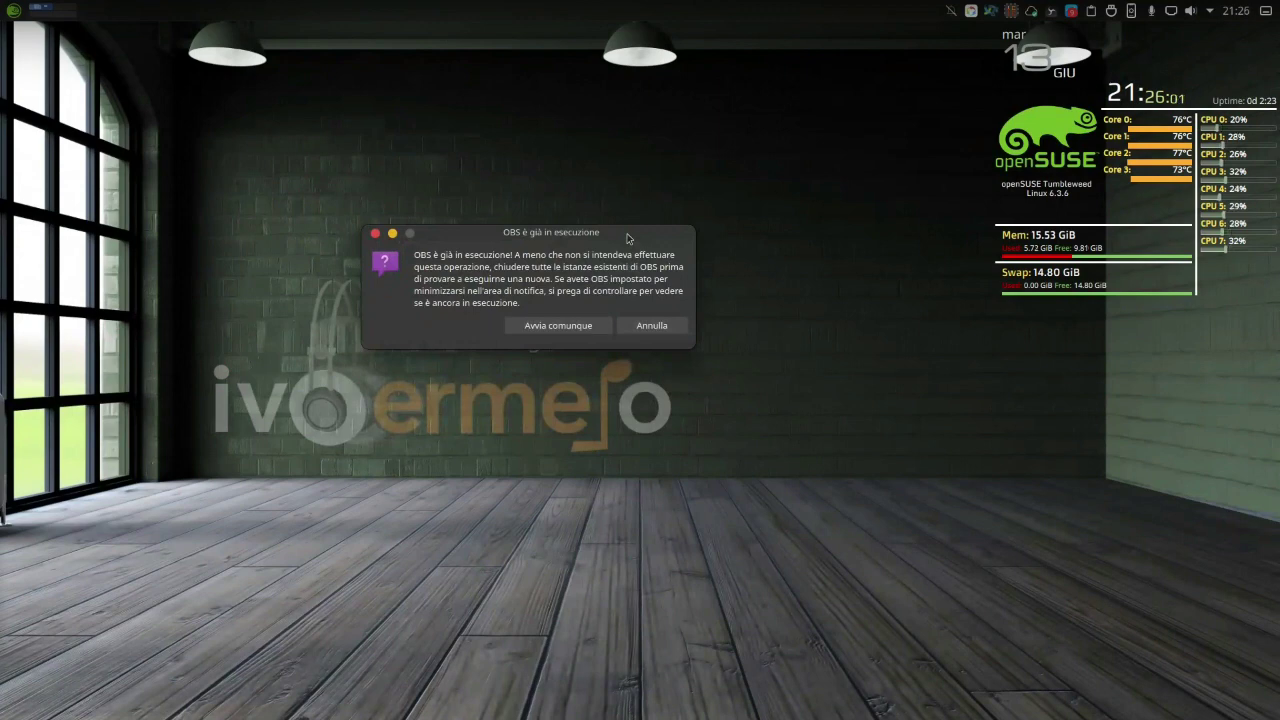
pyautogui.click(592, 332)
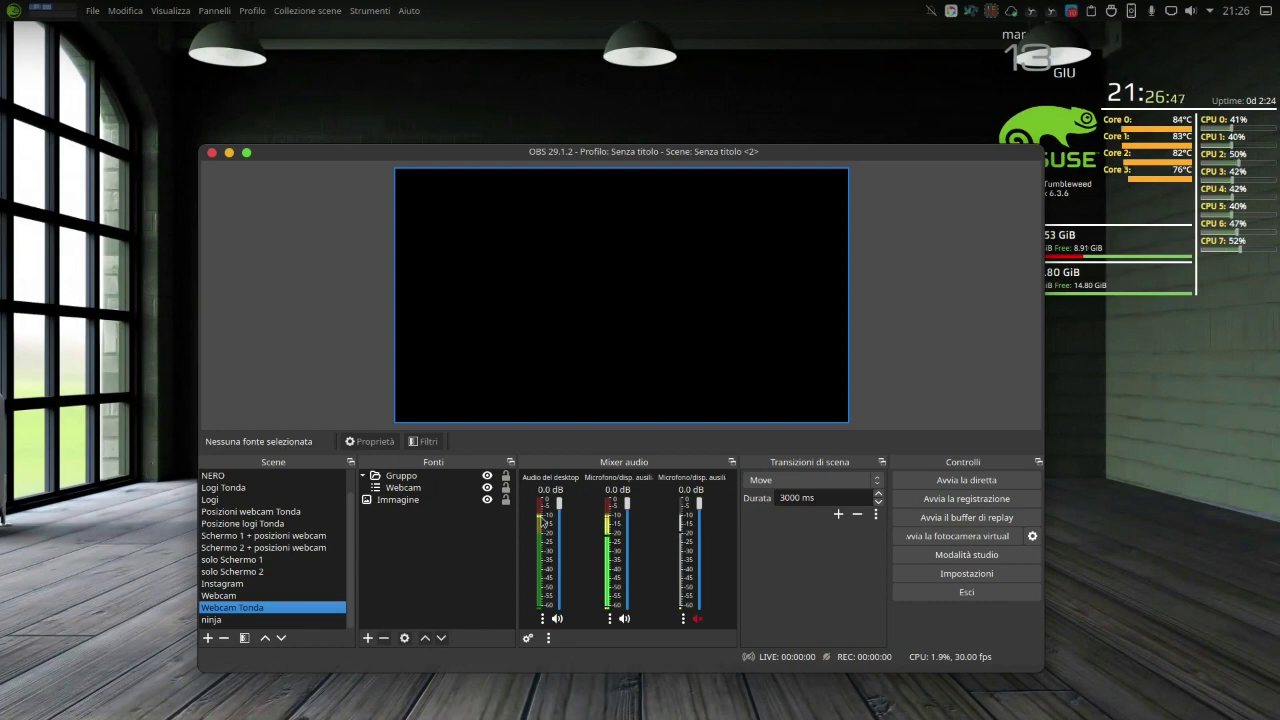
# - Try lowering the first Microfono/disp. ausiliario volume in the mixer to about -54 dB and return it to 0.0 dB
pyautogui.moveTo(627, 503); pyautogui.dragTo(626, 587)
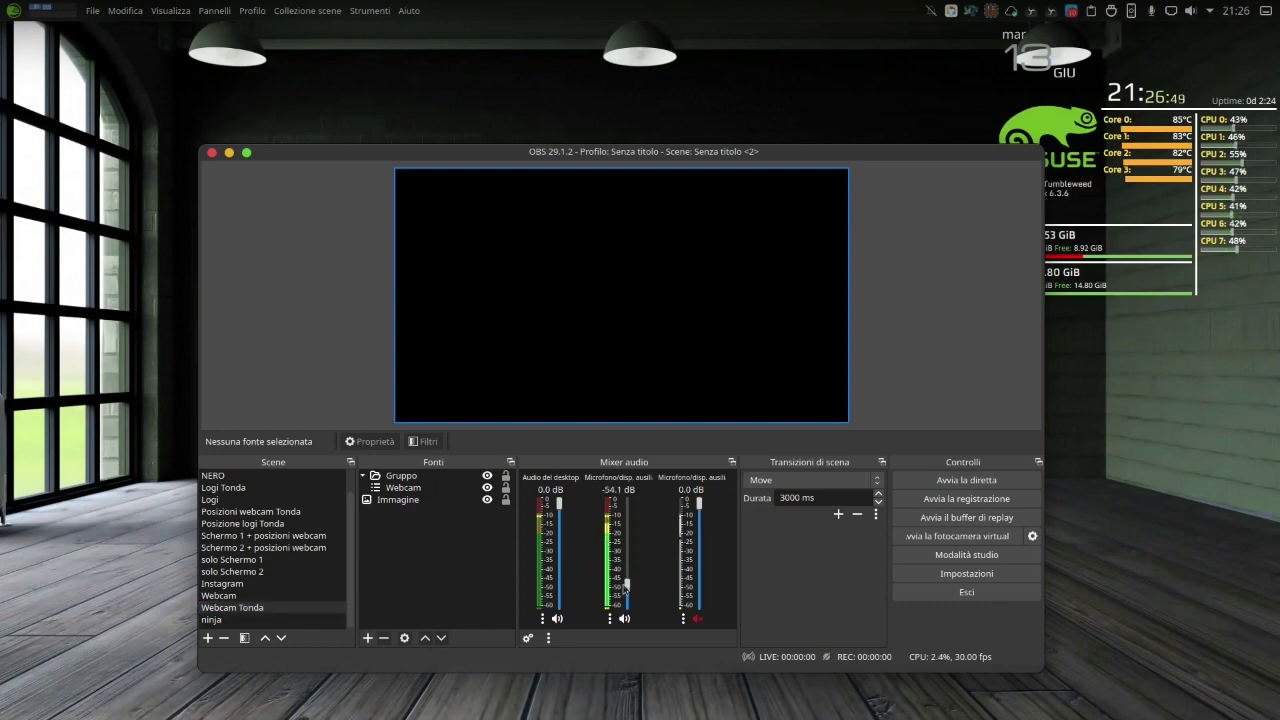
pyautogui.moveTo(626, 587); pyautogui.dragTo(626, 503)
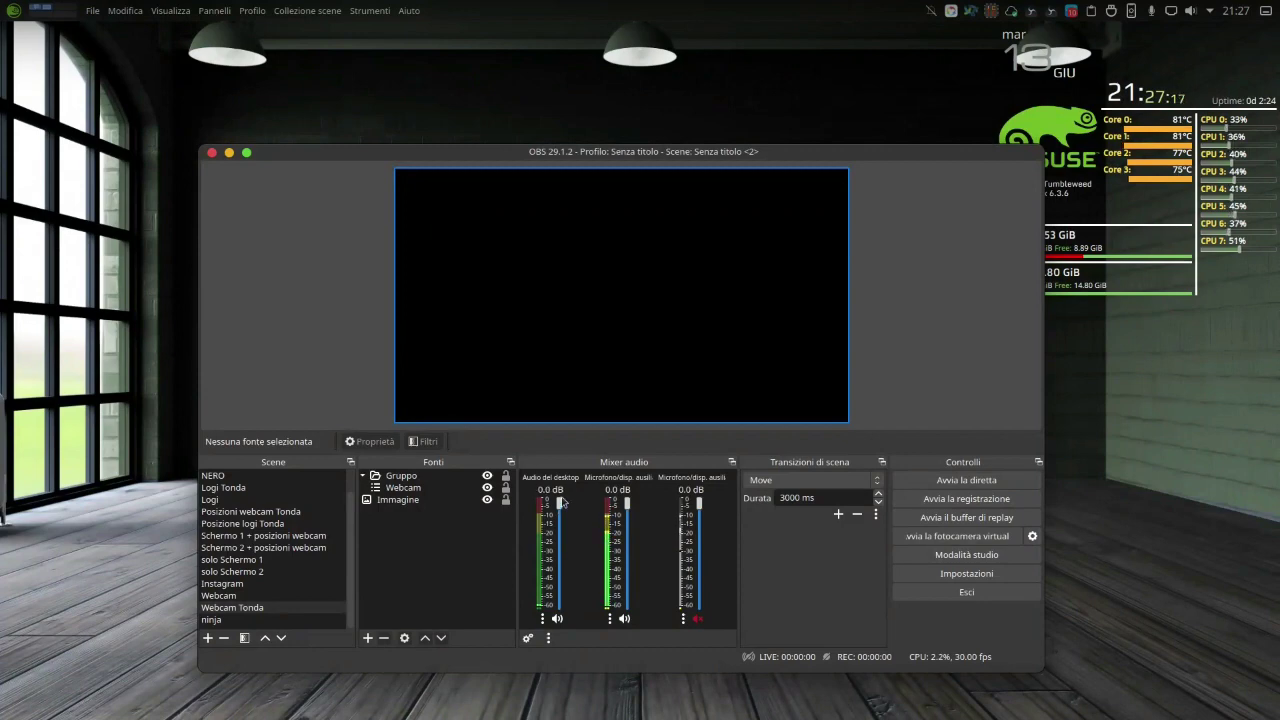
# - Open the filters of the first Microfono/disp. ausiliario and examine the Riduzione del rumore settings and the filter types available to add
pyautogui.click(609, 619)
pyautogui.click(643, 577)
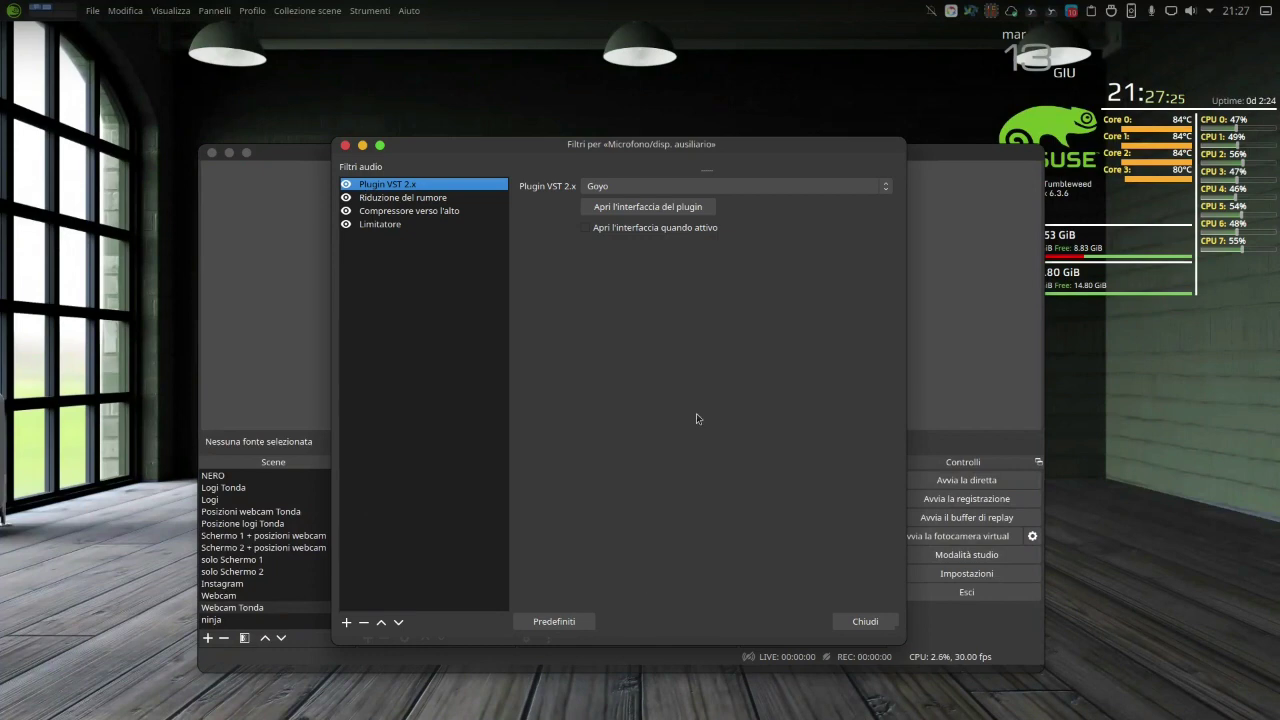
pyautogui.moveTo(509, 141); pyautogui.dragTo(791, 123)
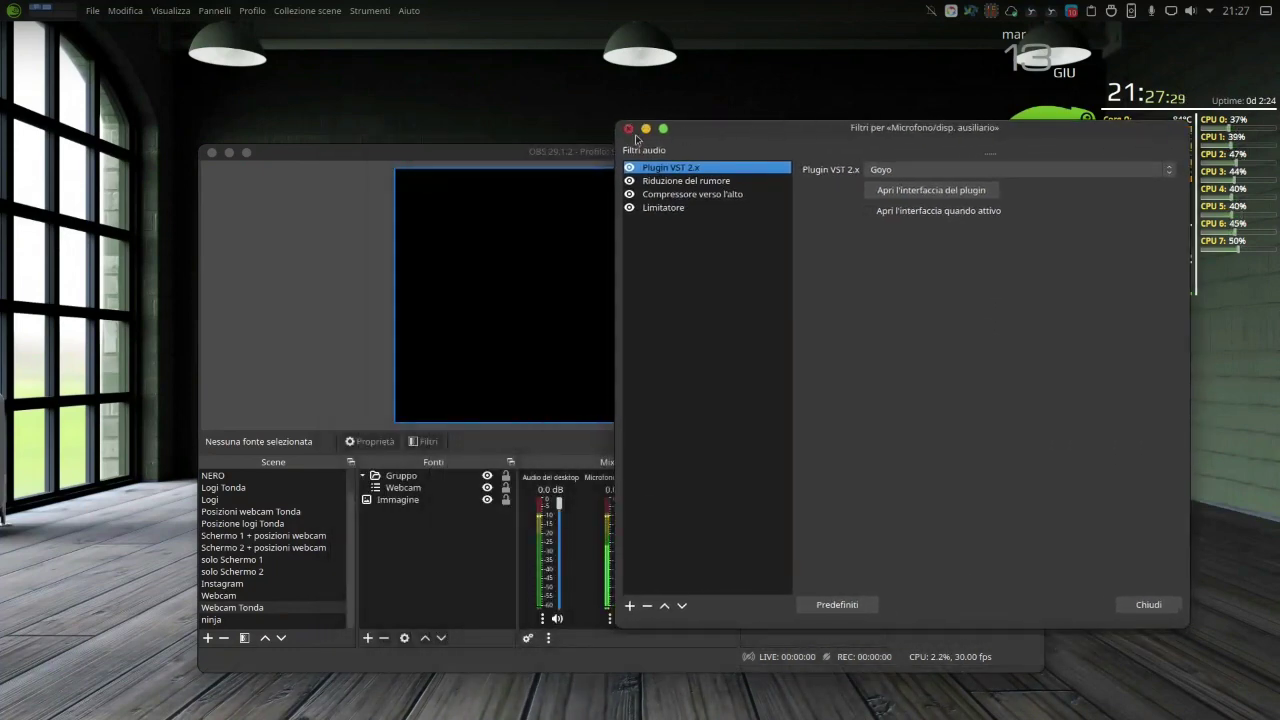
pyautogui.click(628, 129)
pyautogui.click(609, 619)
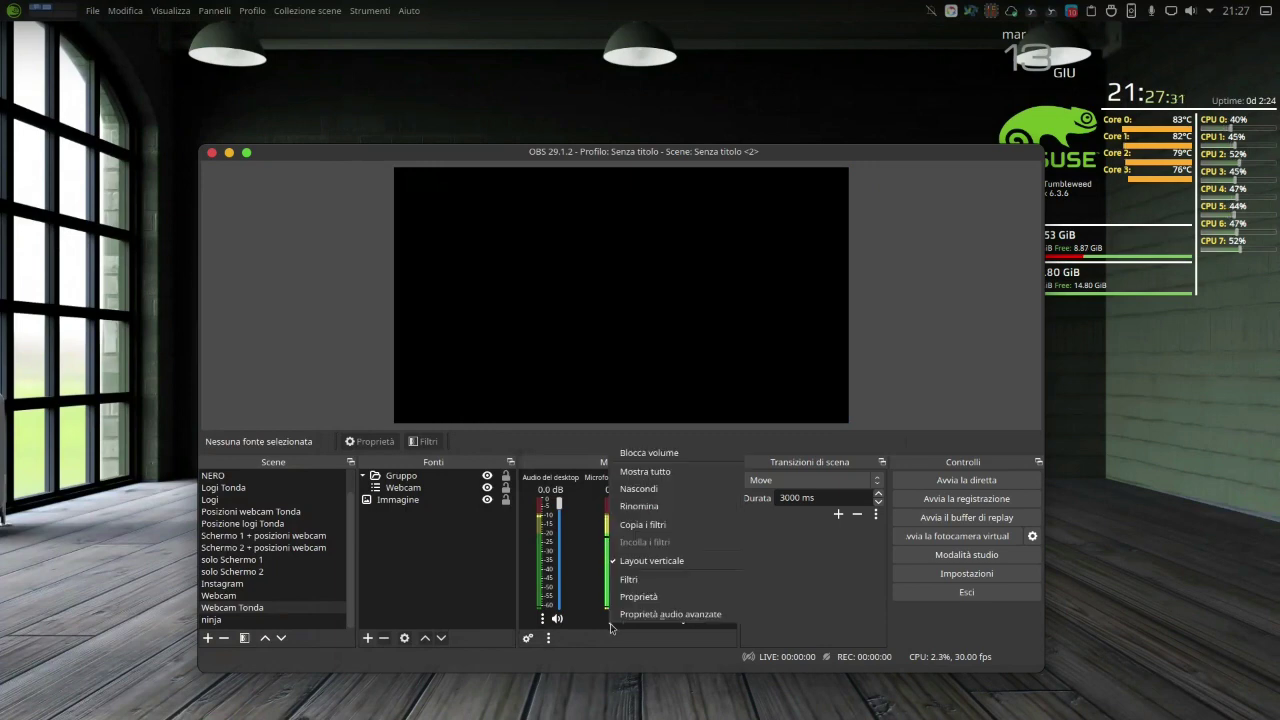
pyautogui.click(626, 584)
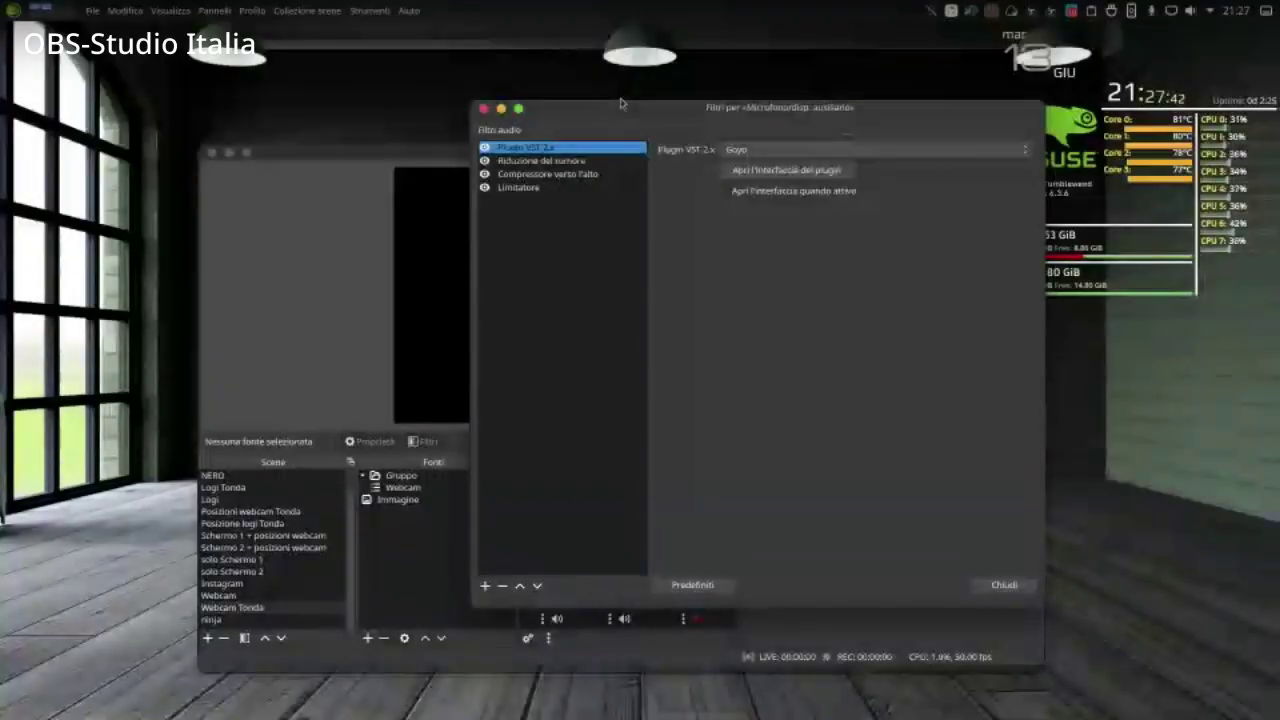
pyautogui.click(532, 161)
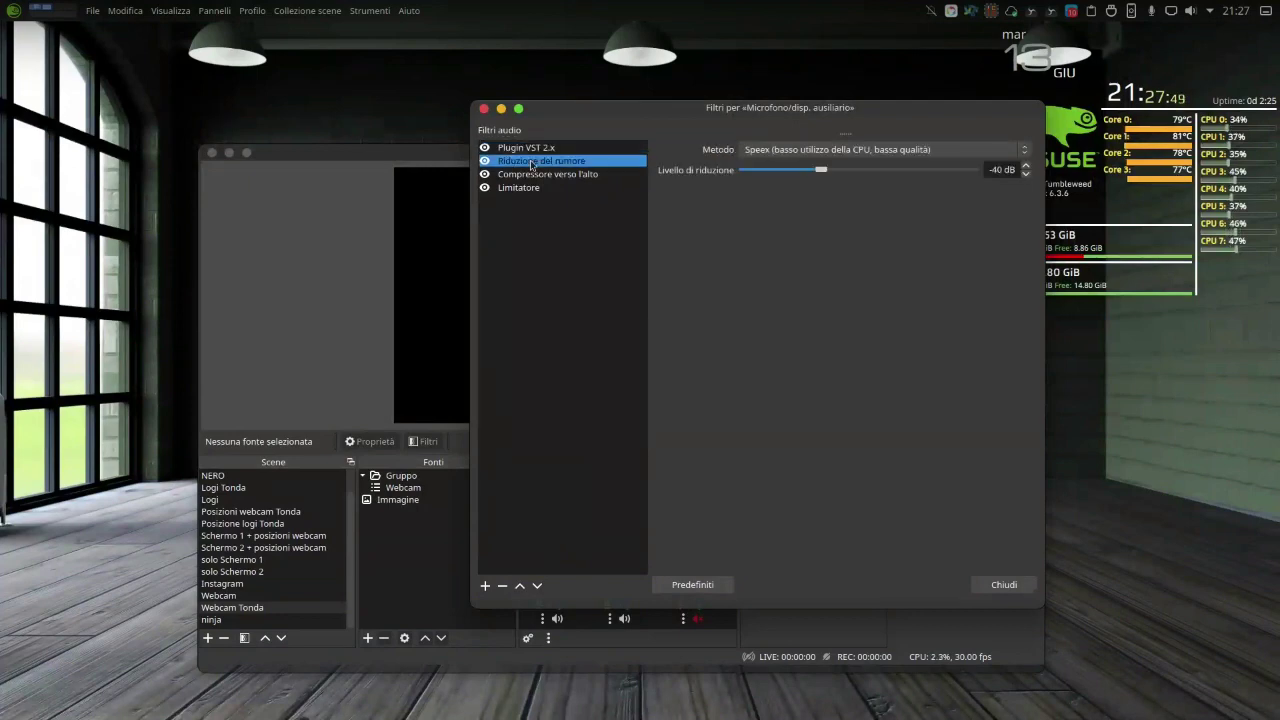
pyautogui.click(485, 586)
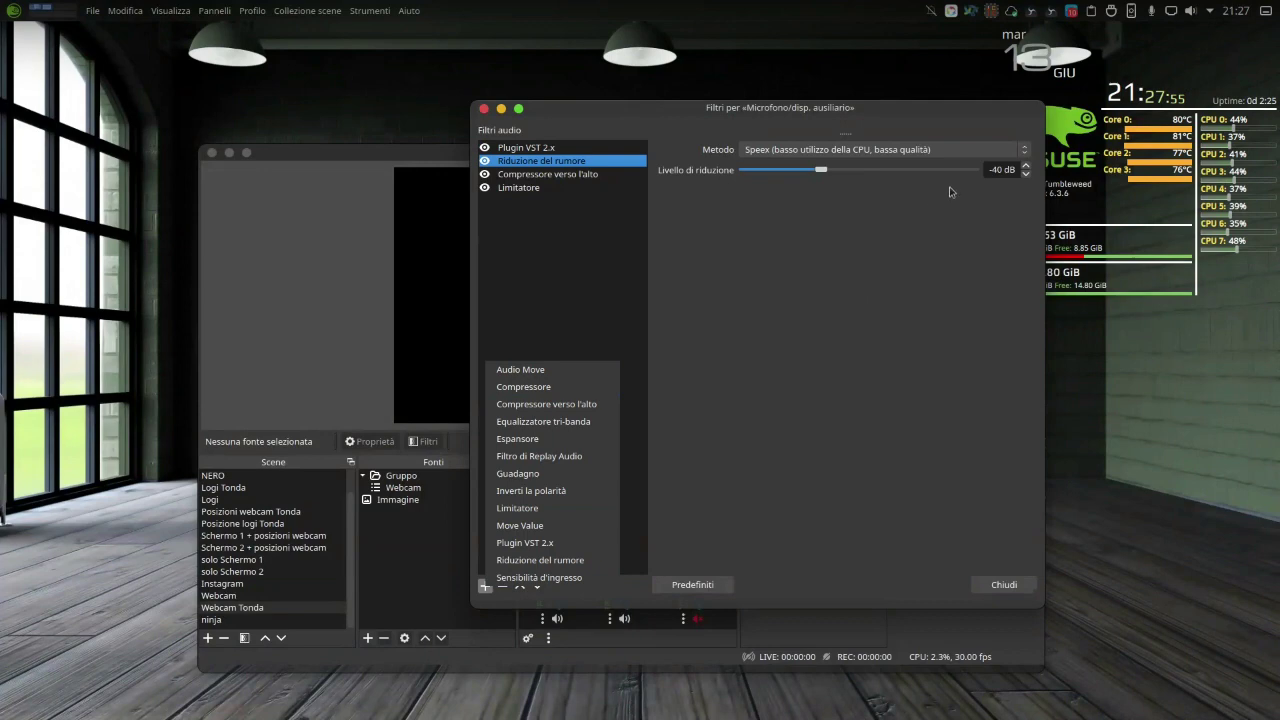
pyautogui.click(1000, 182)
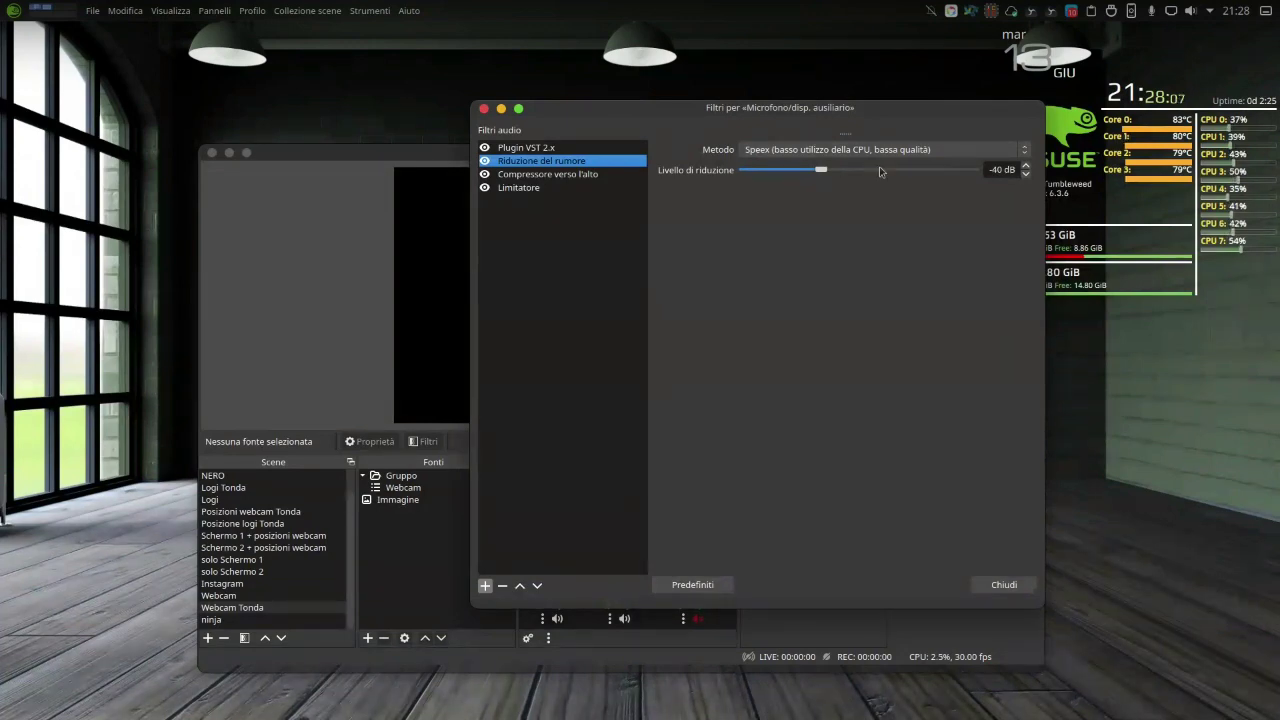
# - Examine the microphone's Compressore verso l'alto and Limitatore filter settings beside the mixer levels, and close the filters window
pyautogui.click(571, 176)
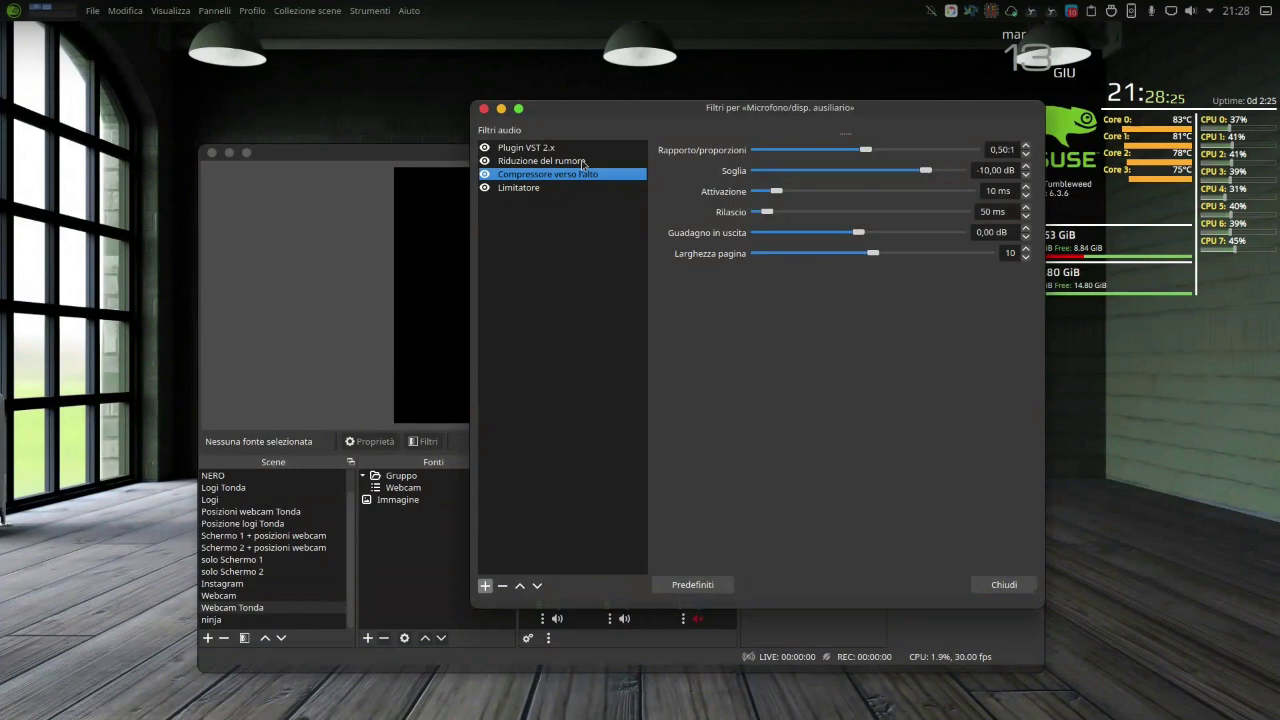
pyautogui.moveTo(609, 114); pyautogui.dragTo(829, 171)
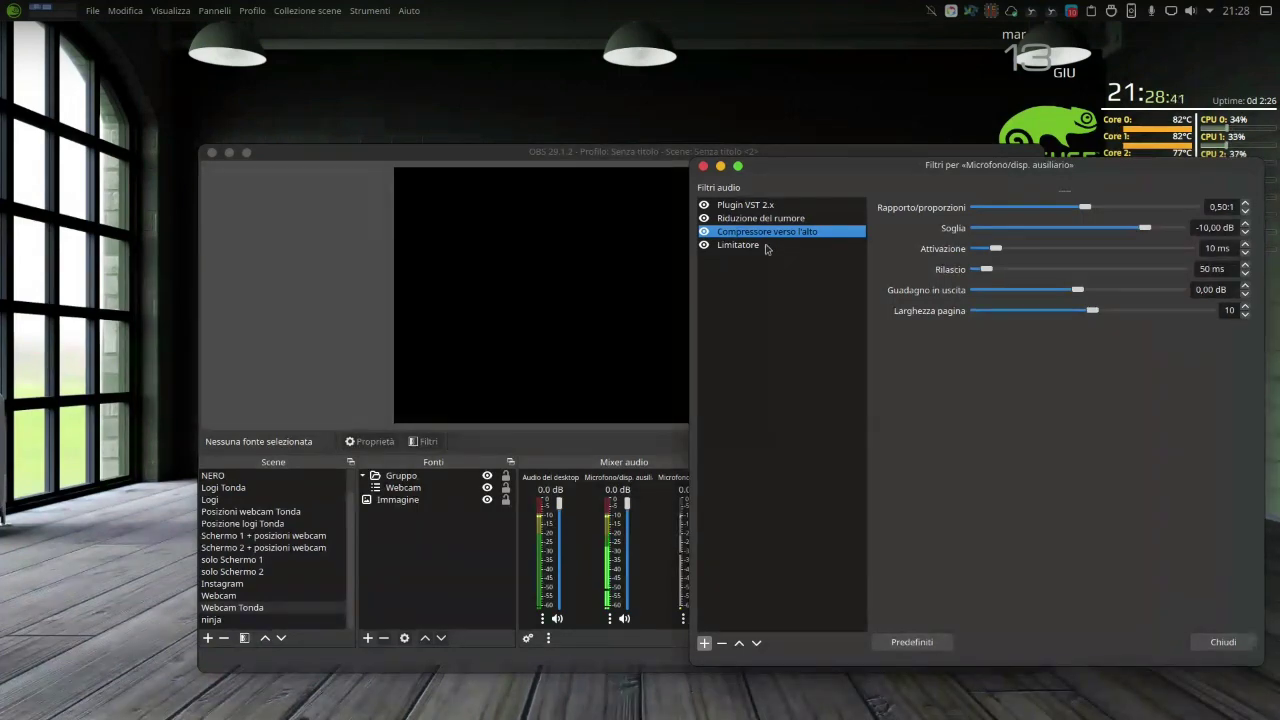
pyautogui.click(763, 246)
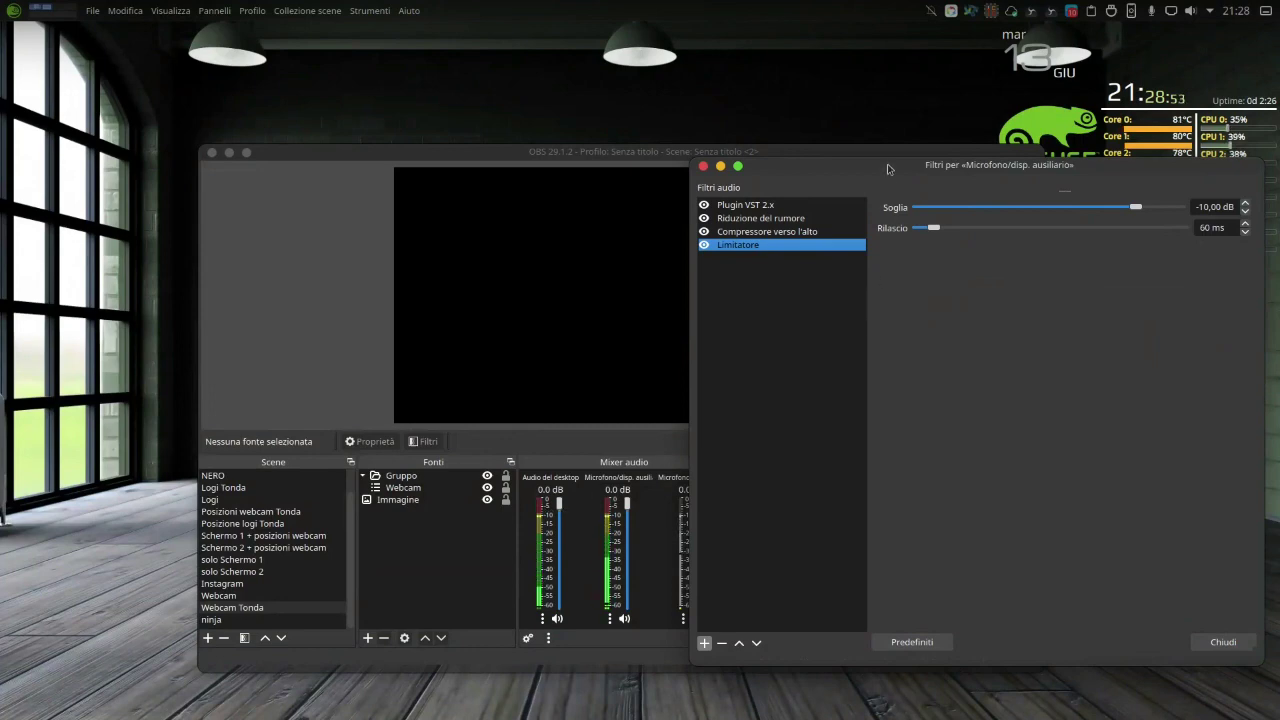
pyautogui.moveTo(861, 164); pyautogui.dragTo(829, 172)
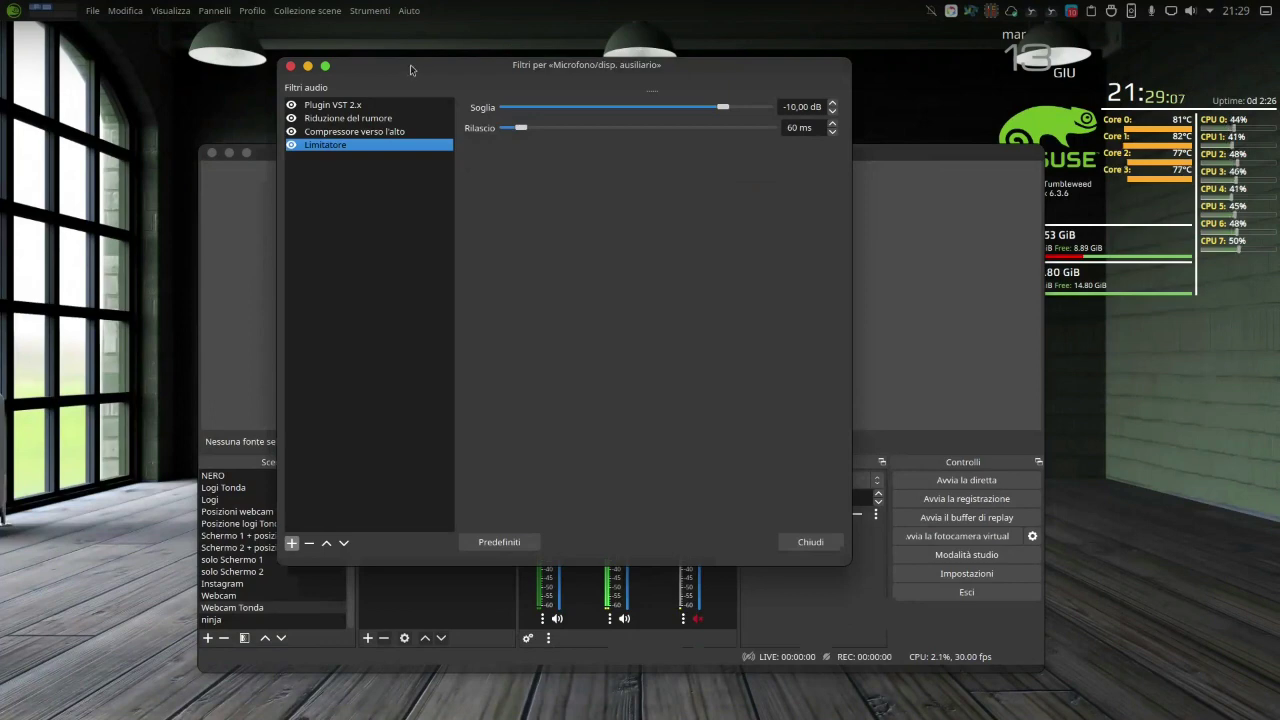
pyautogui.moveTo(376, 70); pyautogui.dragTo(580, 73)
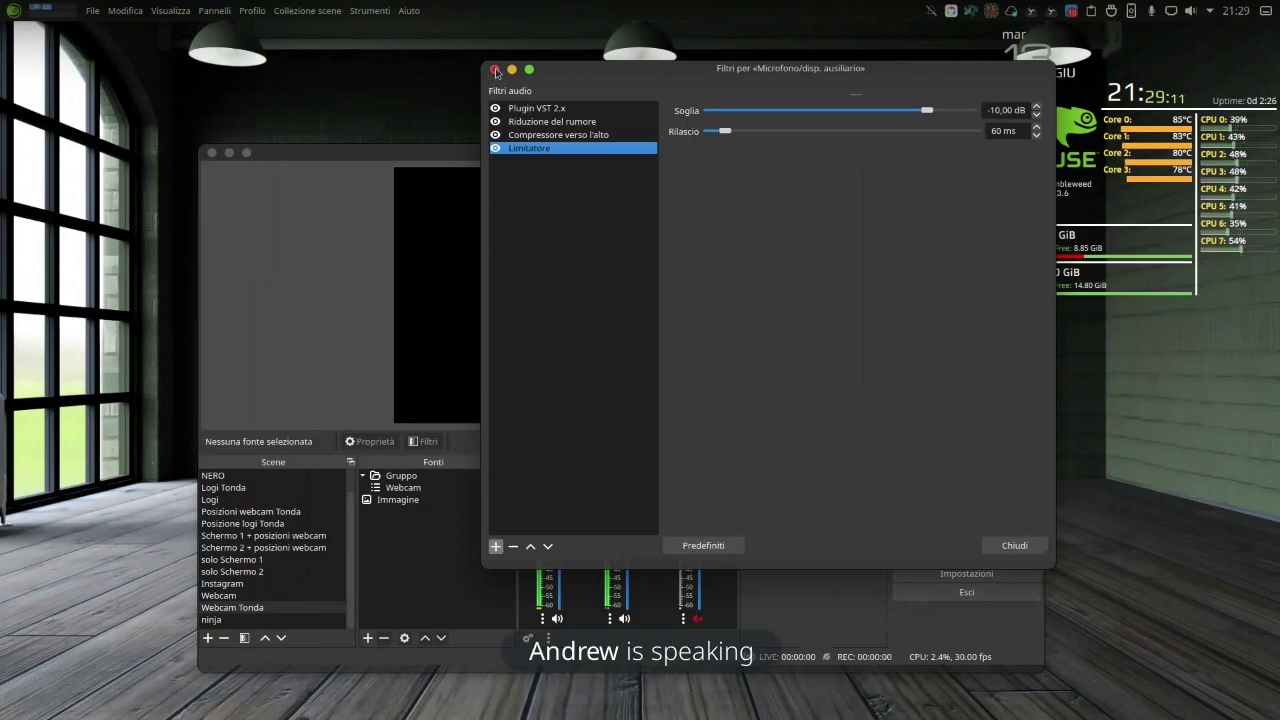
pyautogui.click(494, 70)
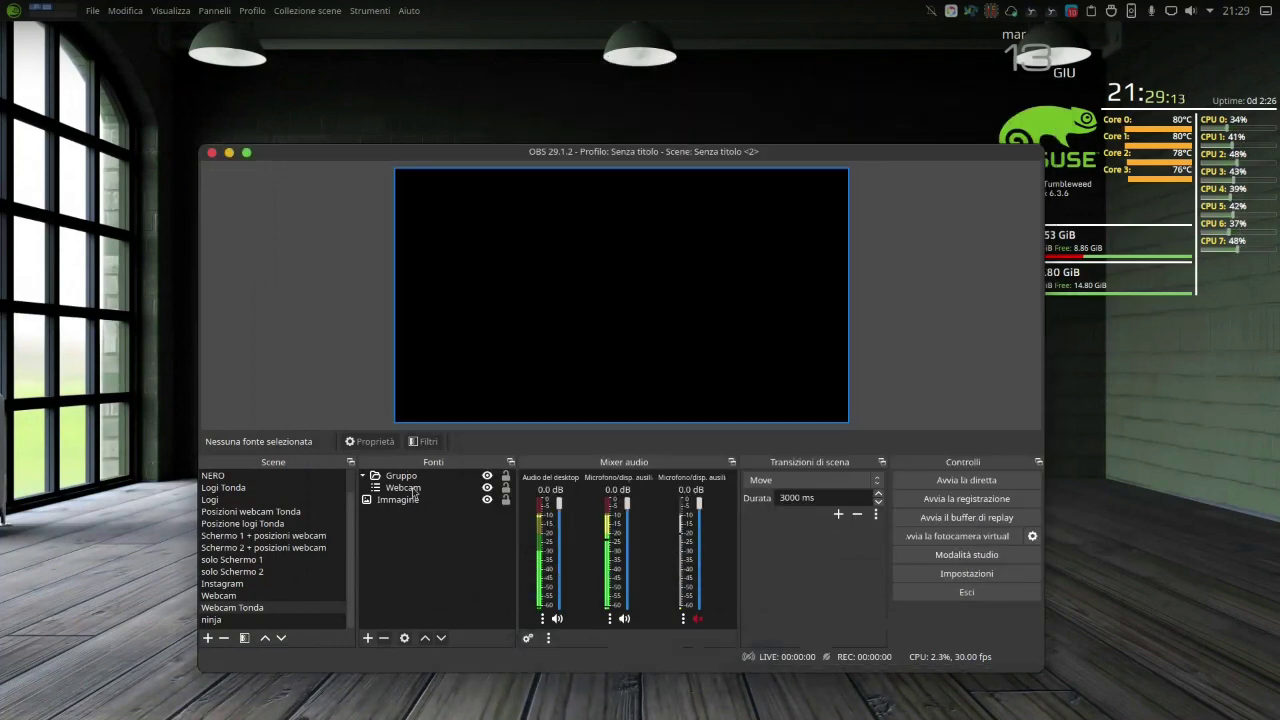
# - View the filters applied to Audio del desktop and close their window
pyautogui.click(542, 619)
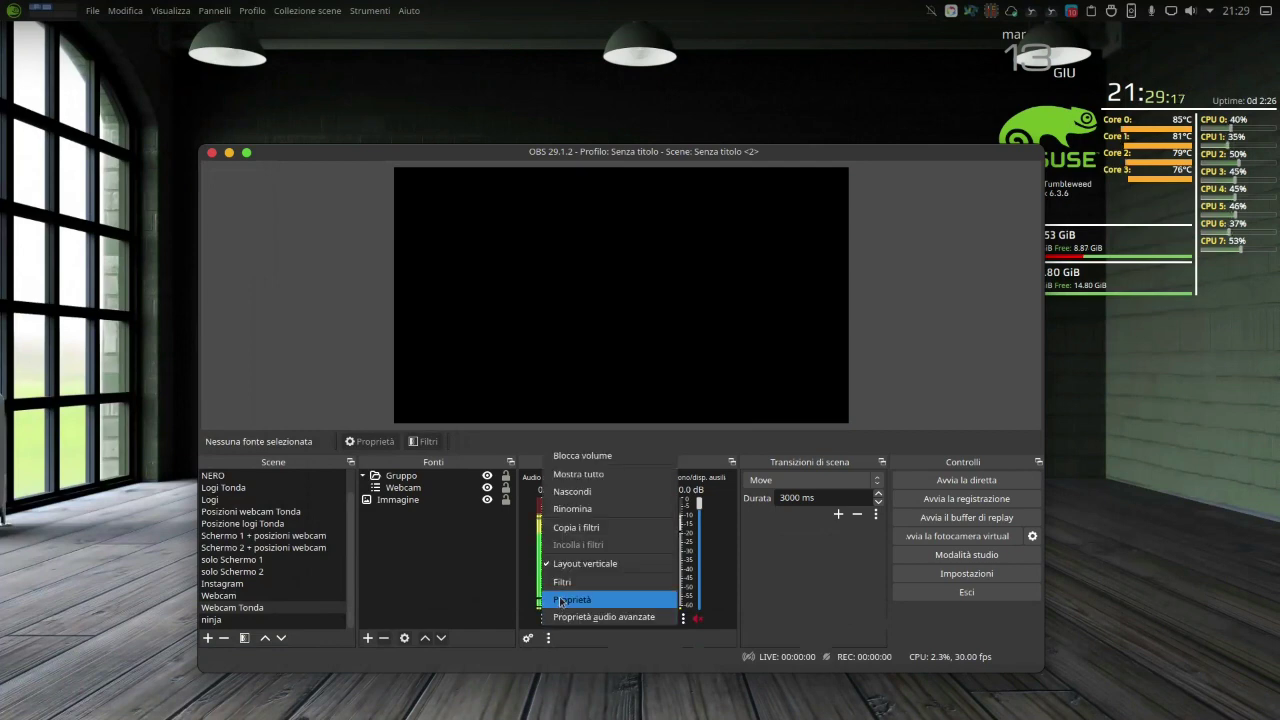
pyautogui.click(564, 584)
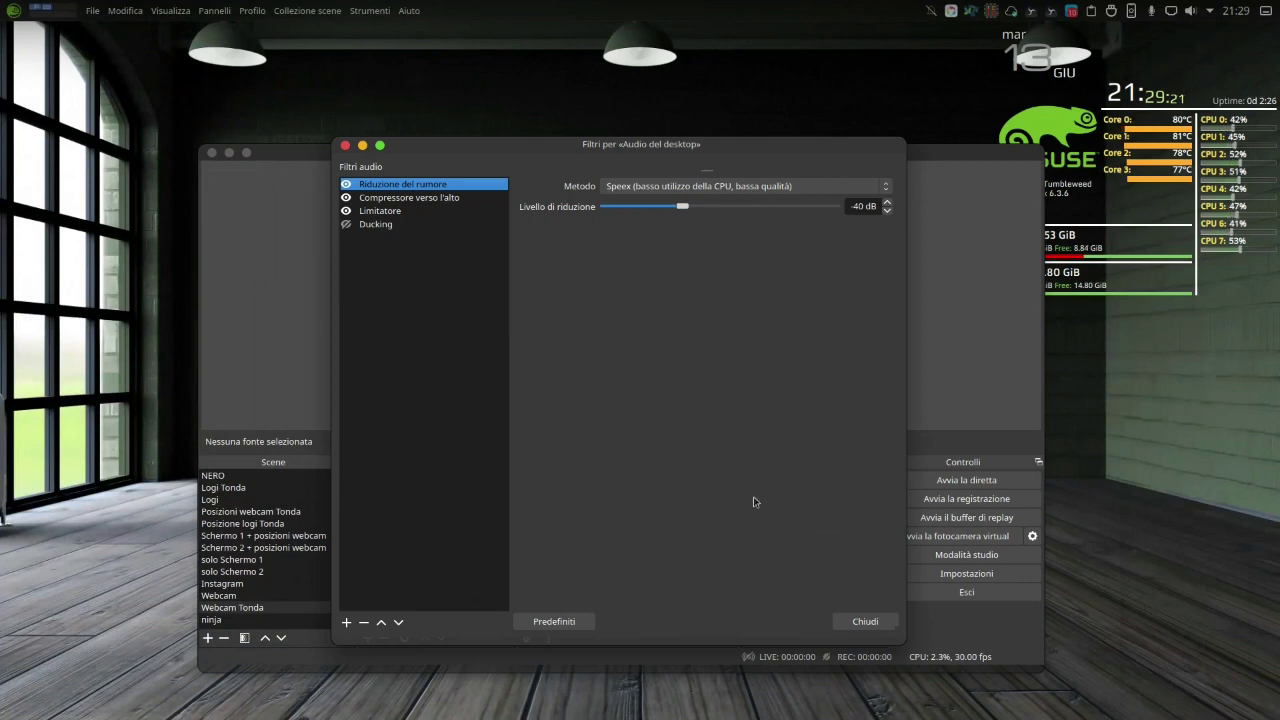
pyautogui.click(346, 145)
# - Reopen the first Microfono/disp. ausiliario filters and select Goyo as the plugin of the Plugin VST 2.x filter
pyautogui.click(604, 622)
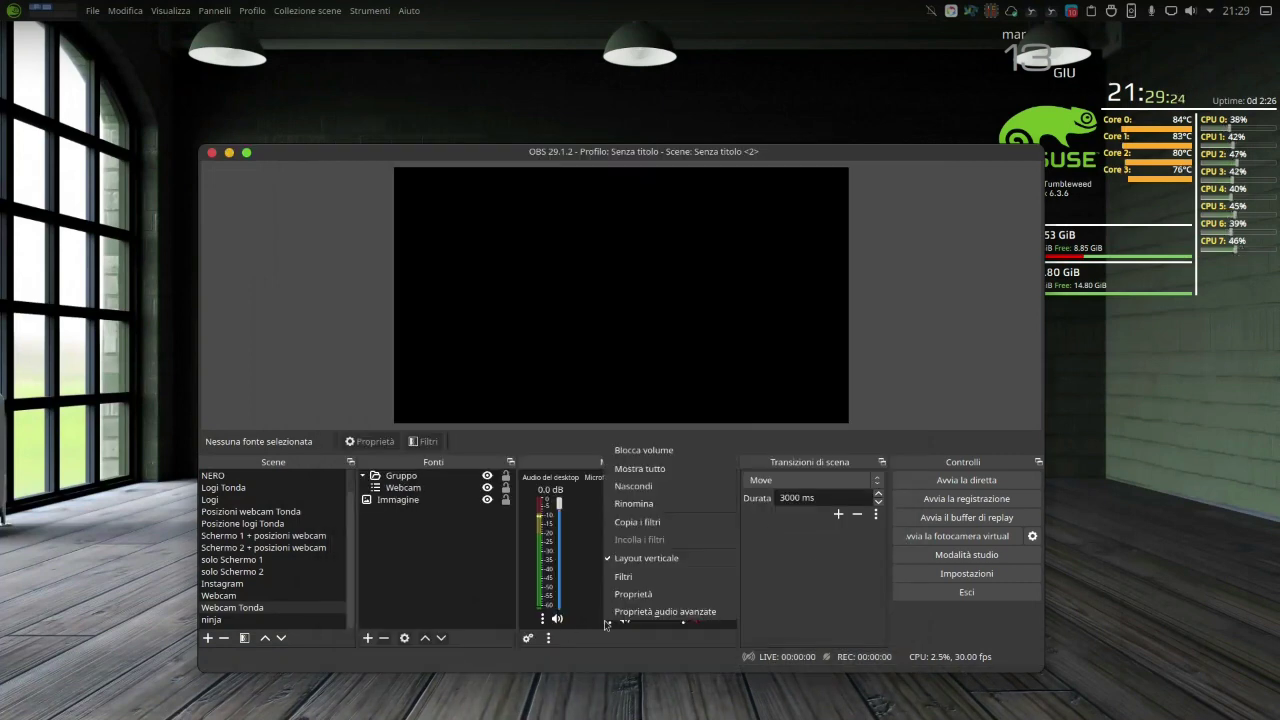
pyautogui.click(640, 580)
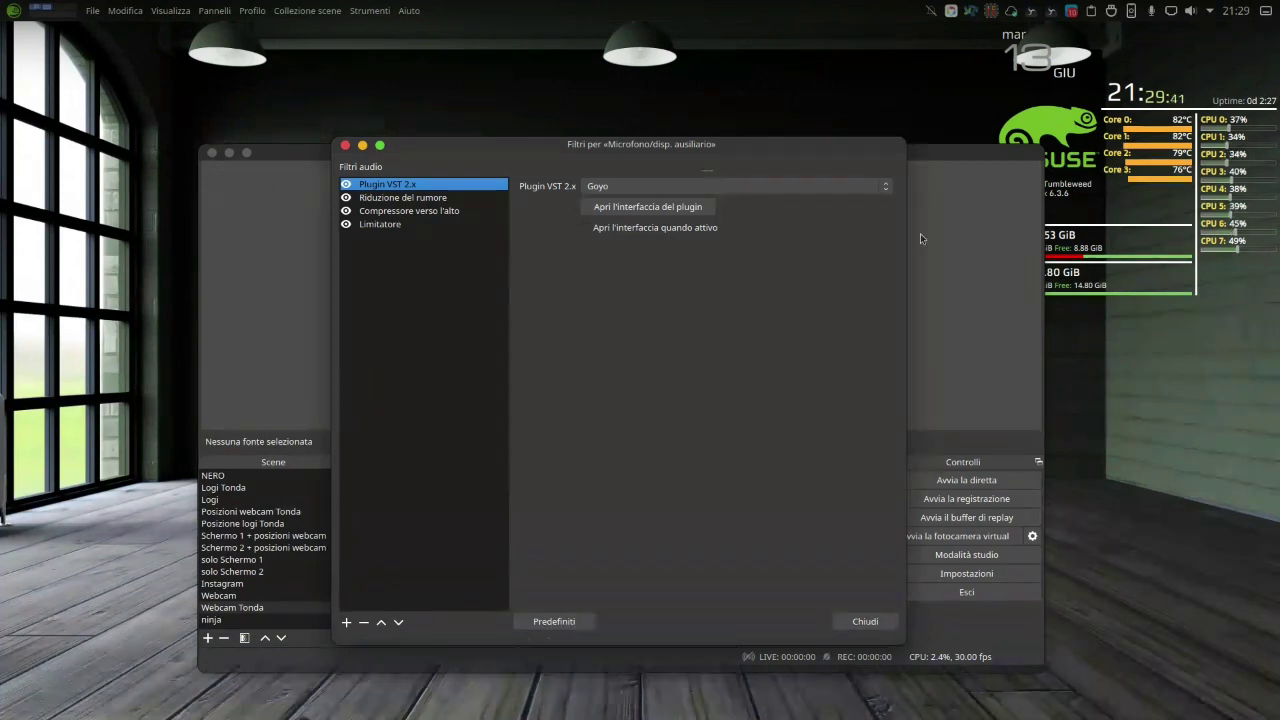
pyautogui.click(627, 189)
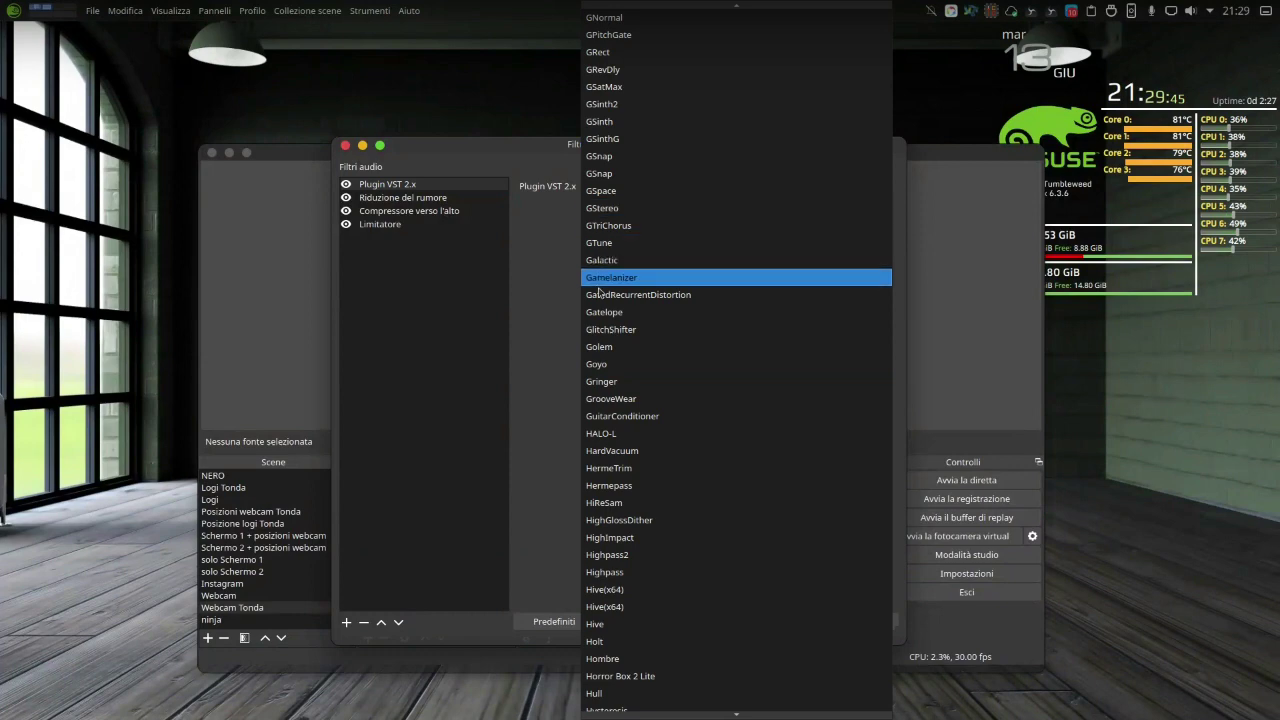
pyautogui.click(596, 365)
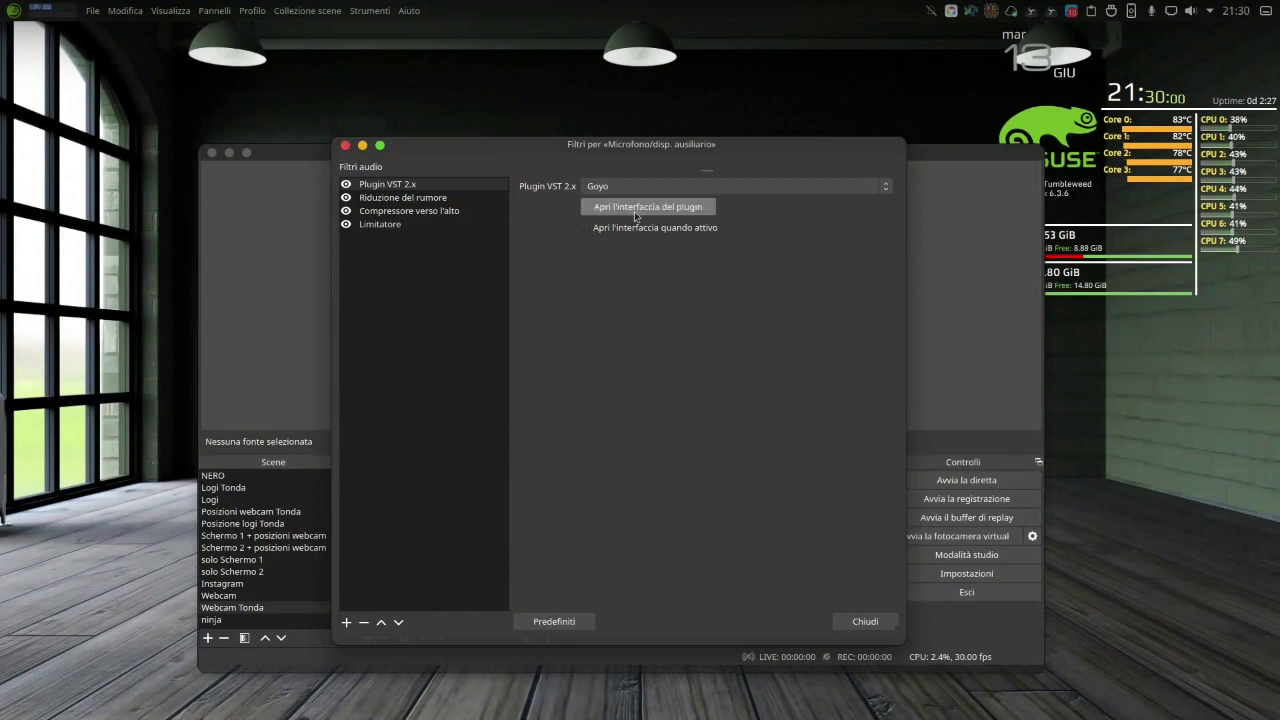
# - Open the Goyo plugin's interface to examine its Ambience, Voice and Voice Reverb controls, and close it and the filters window
pyautogui.click(634, 211)
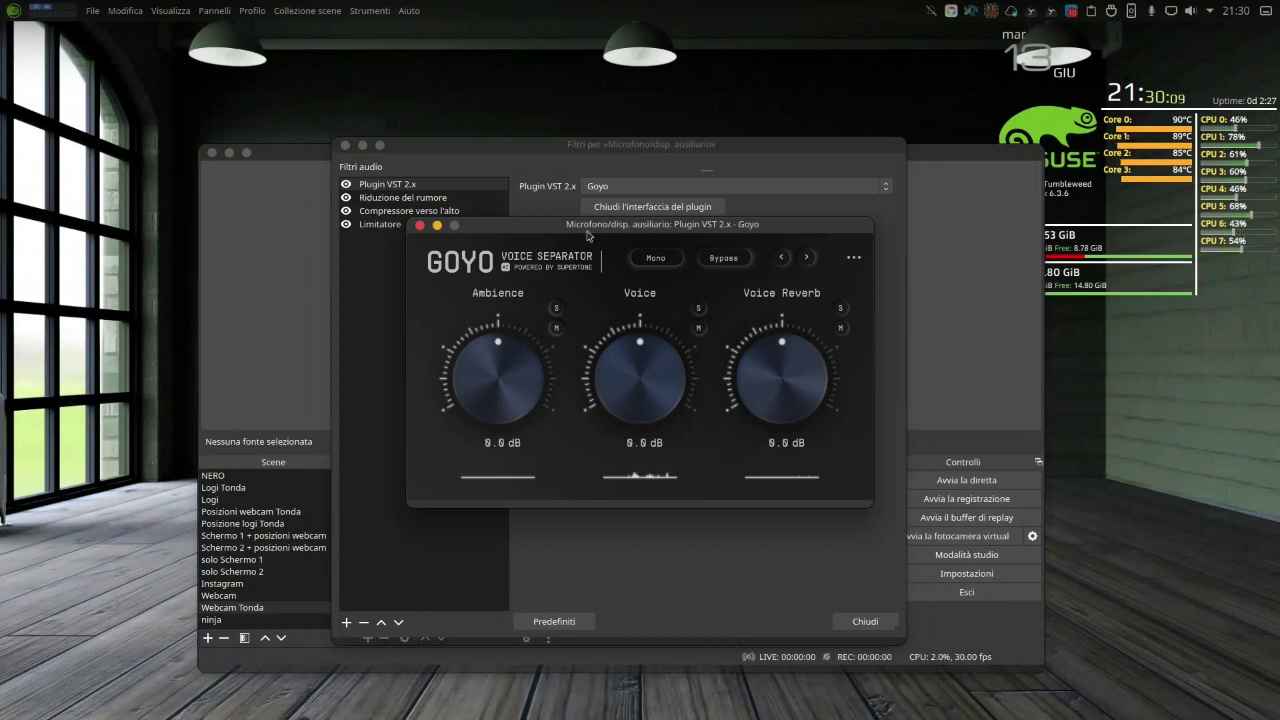
pyautogui.moveTo(586, 231); pyautogui.dragTo(779, 293)
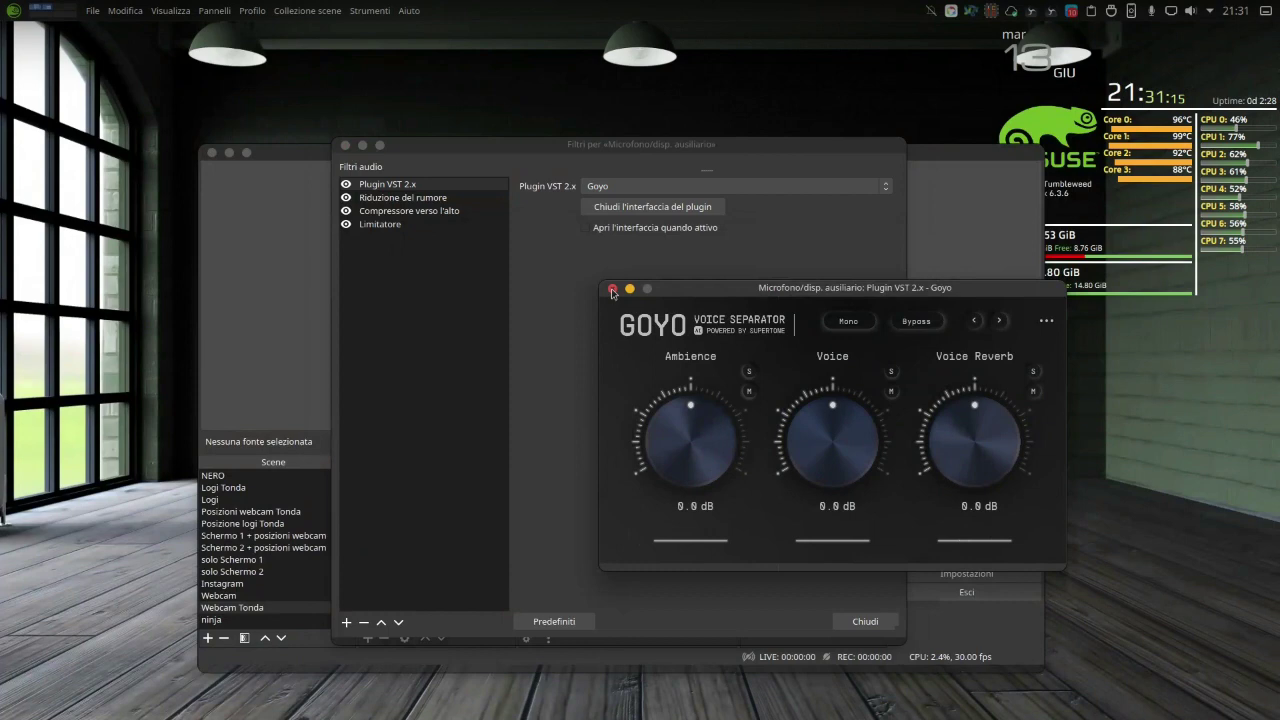
pyautogui.click(612, 290)
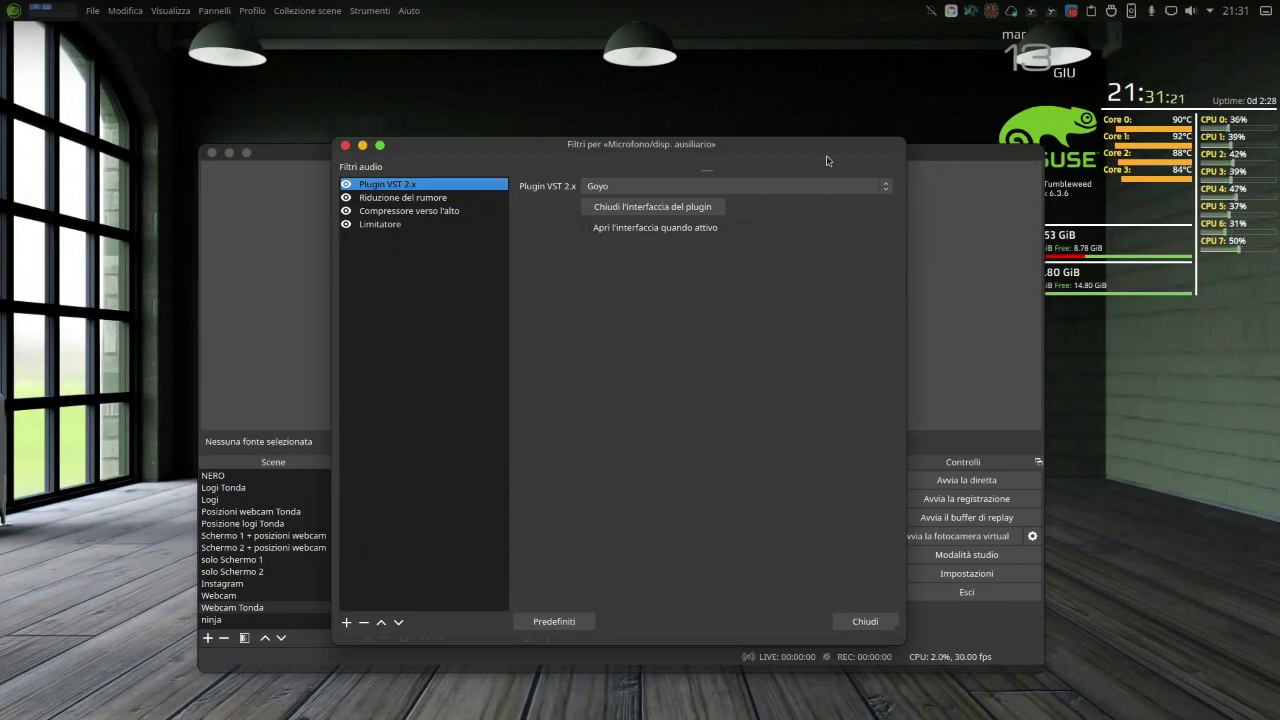
pyautogui.moveTo(829, 150); pyautogui.dragTo(801, 102)
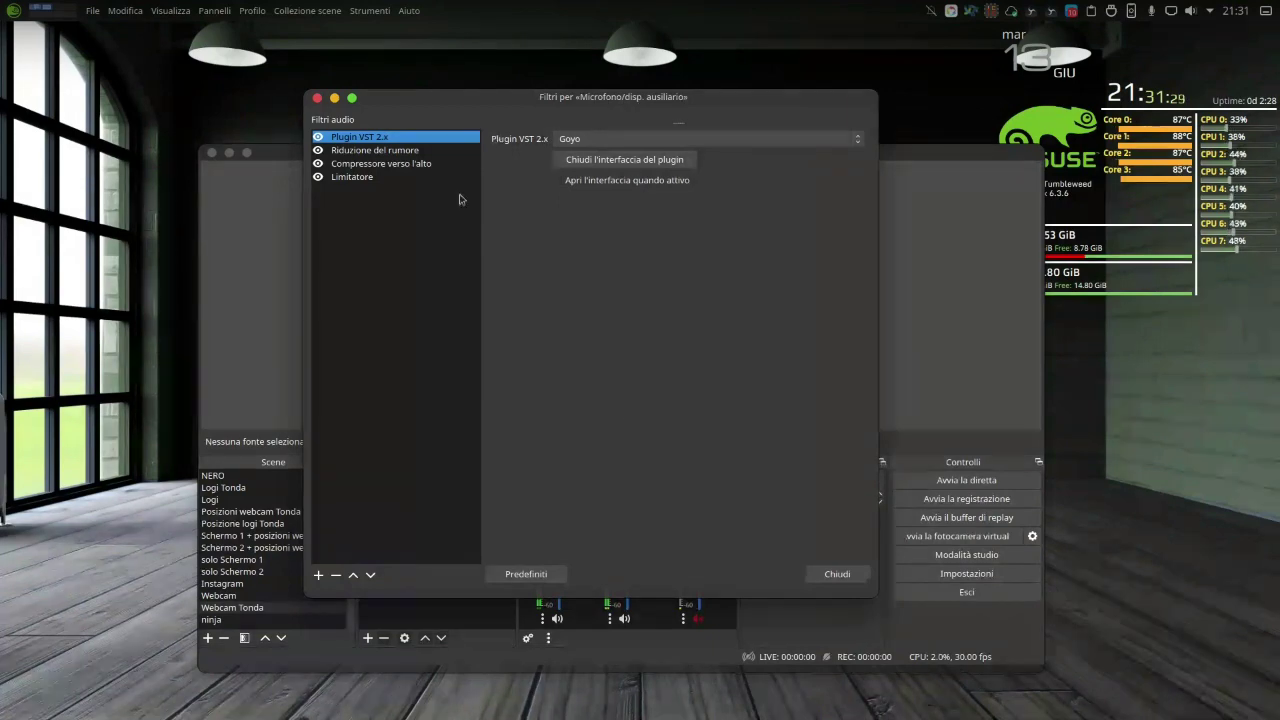
pyautogui.click(822, 576)
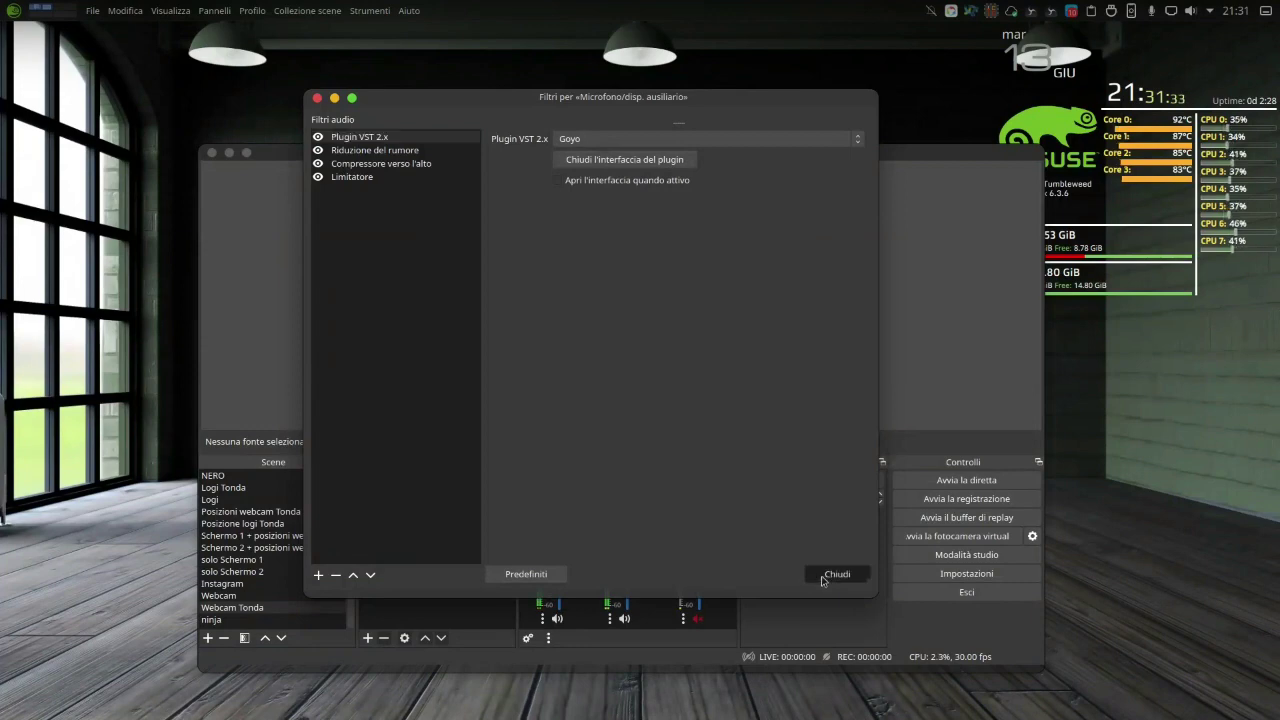
# - Open the OBS settings and examine the streaming services offered in the Dirette section
pyautogui.click(966, 574)
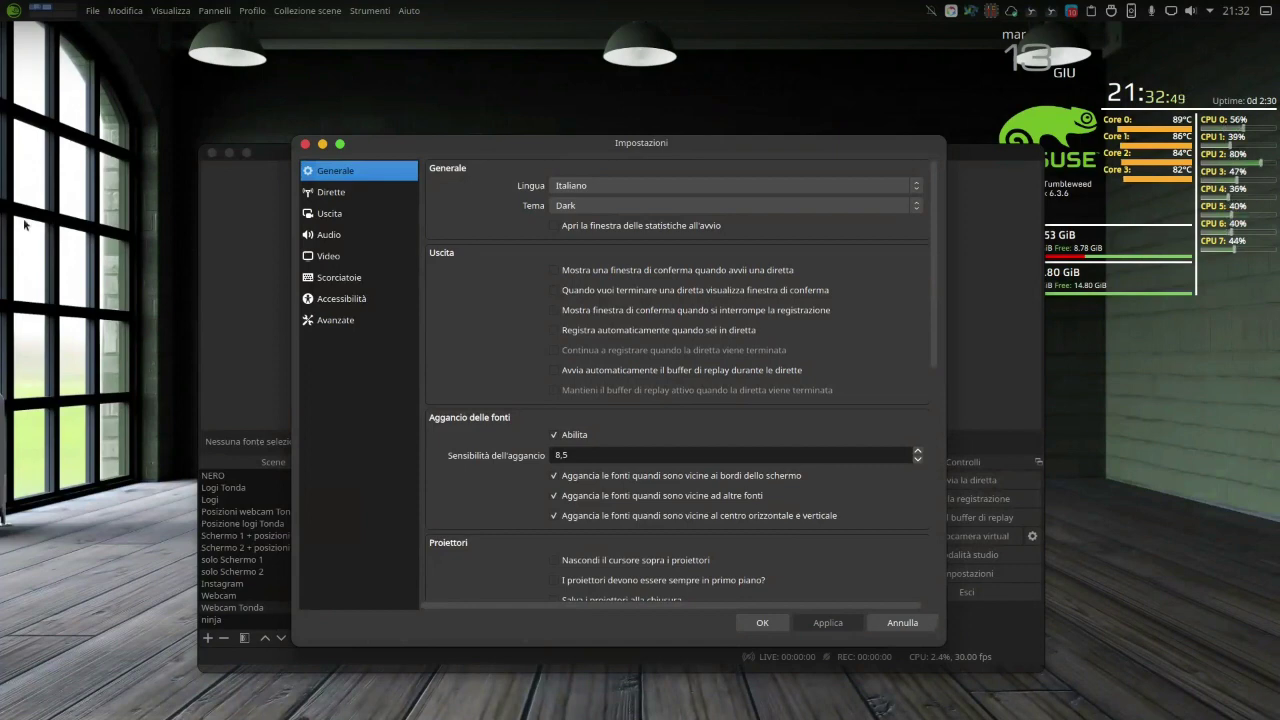
pyautogui.click(334, 192)
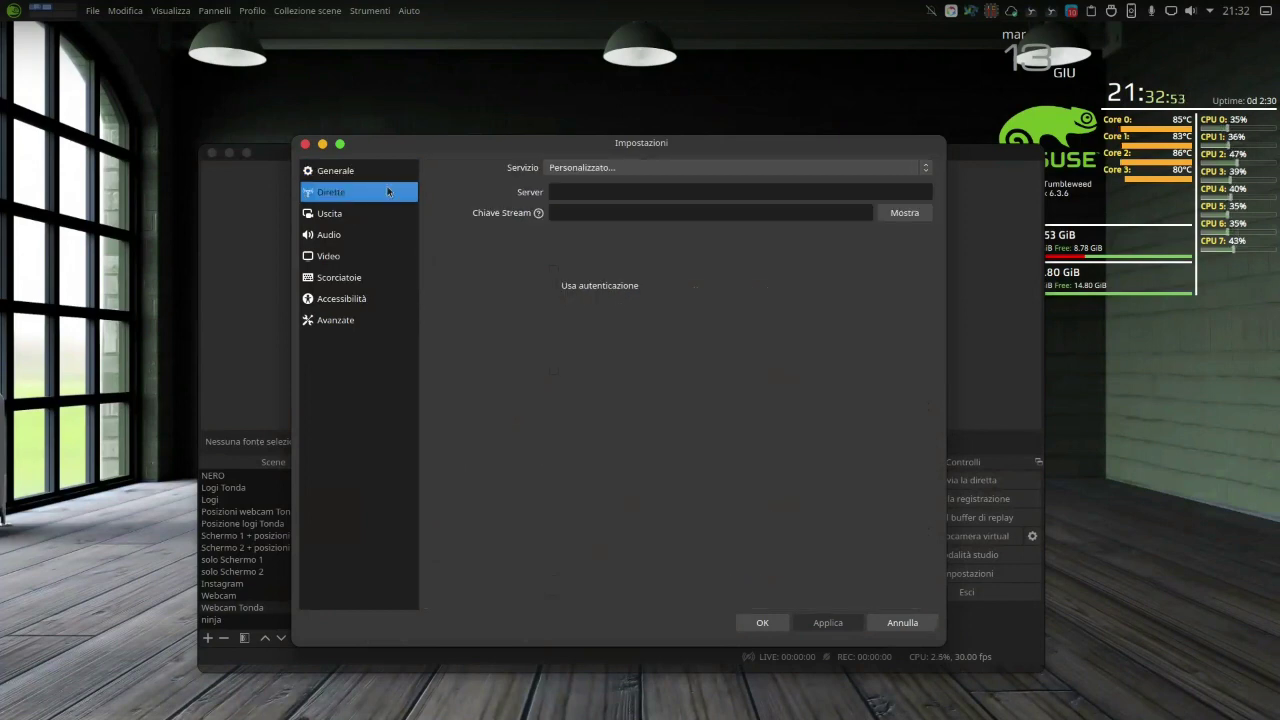
pyautogui.click(582, 172)
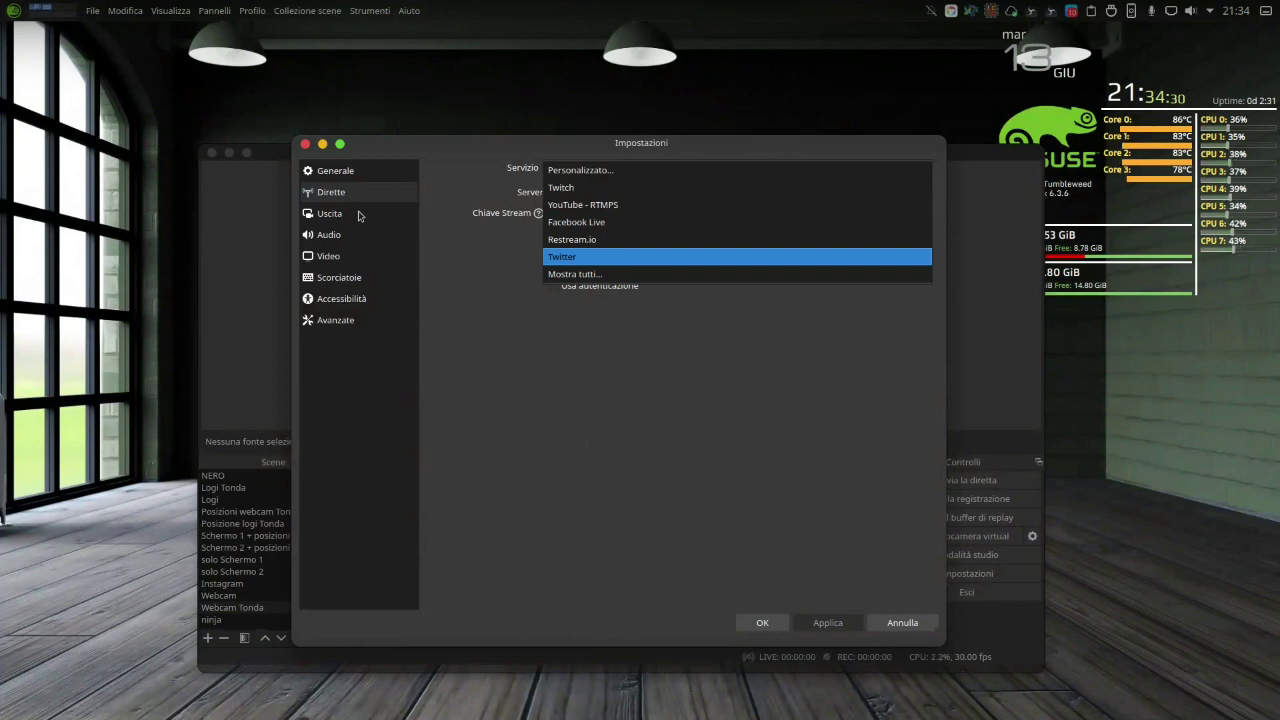
pyautogui.press('Escape')
# - Show the Uscita settings, view the available output modes and keep Avanzate selected
pyautogui.click(358, 215)
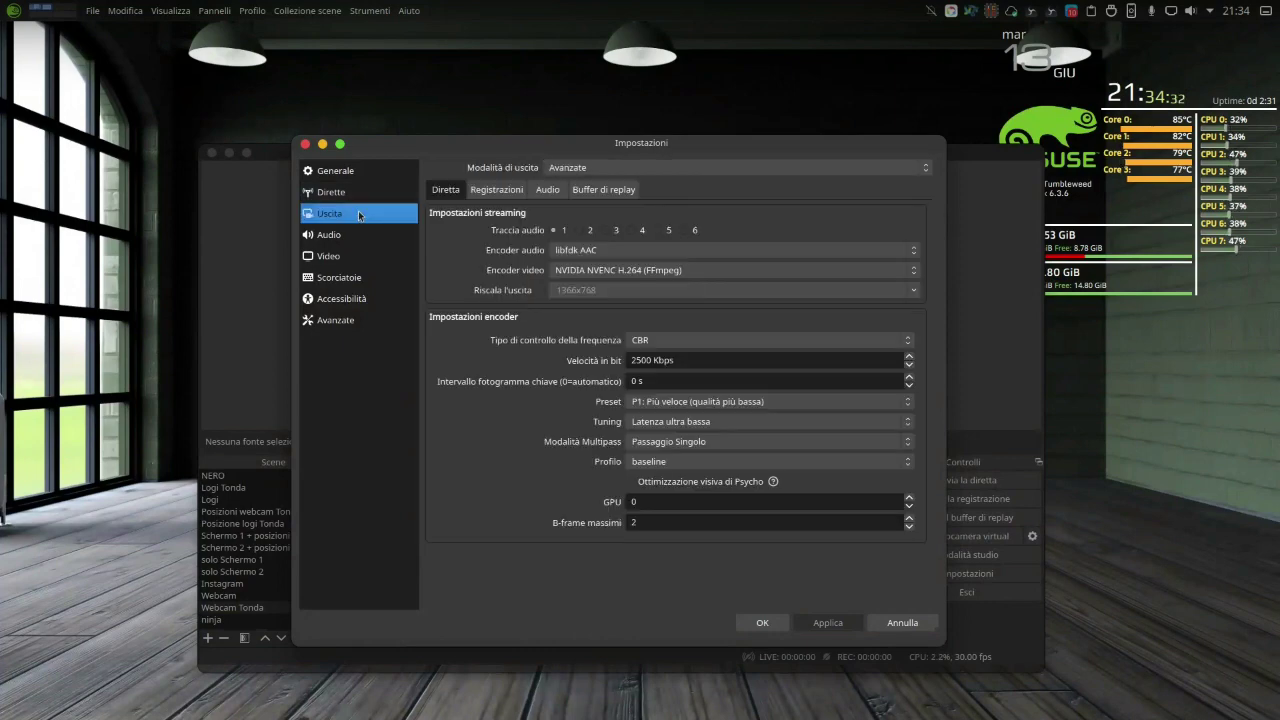
pyautogui.click(600, 168)
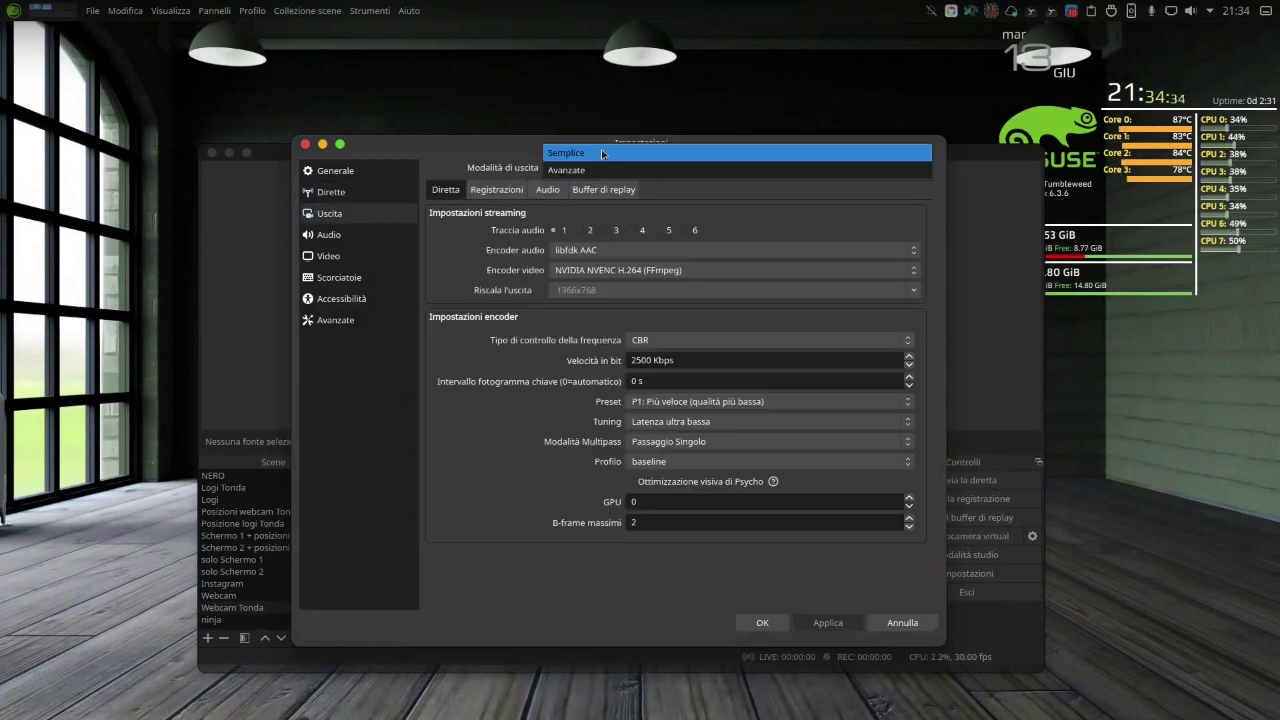
pyautogui.click(601, 176)
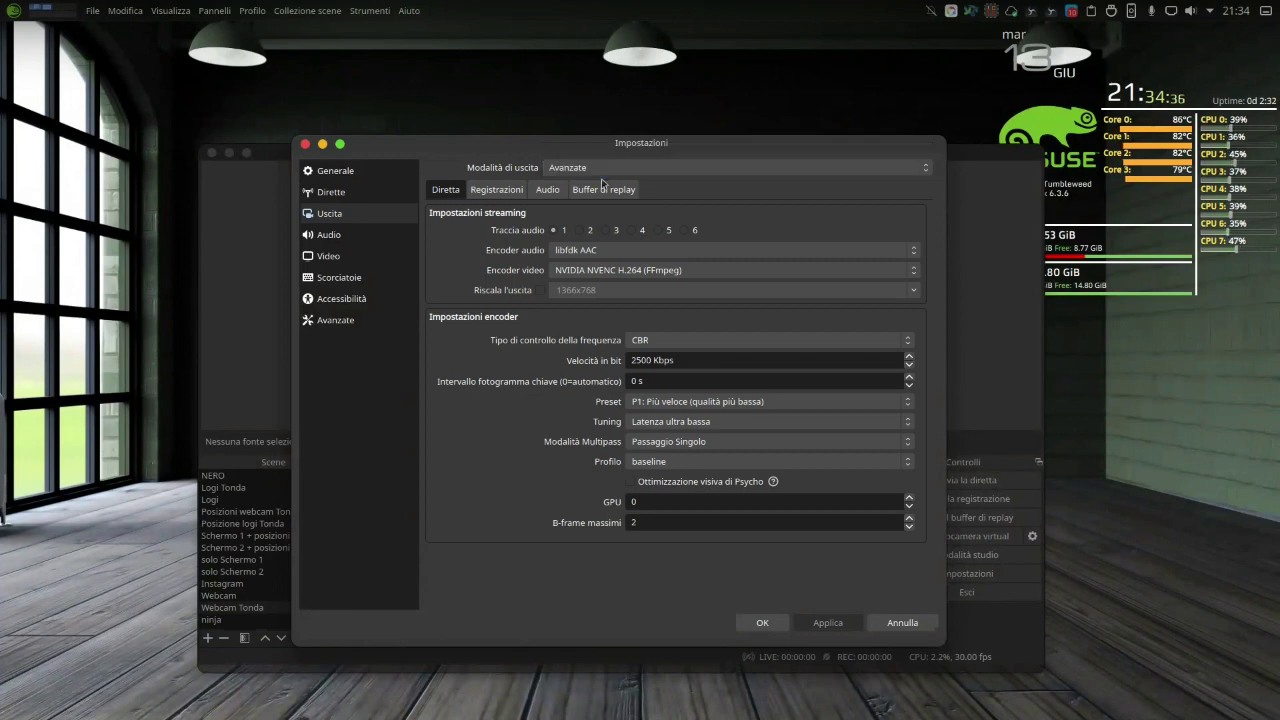
pyautogui.click(601, 176)
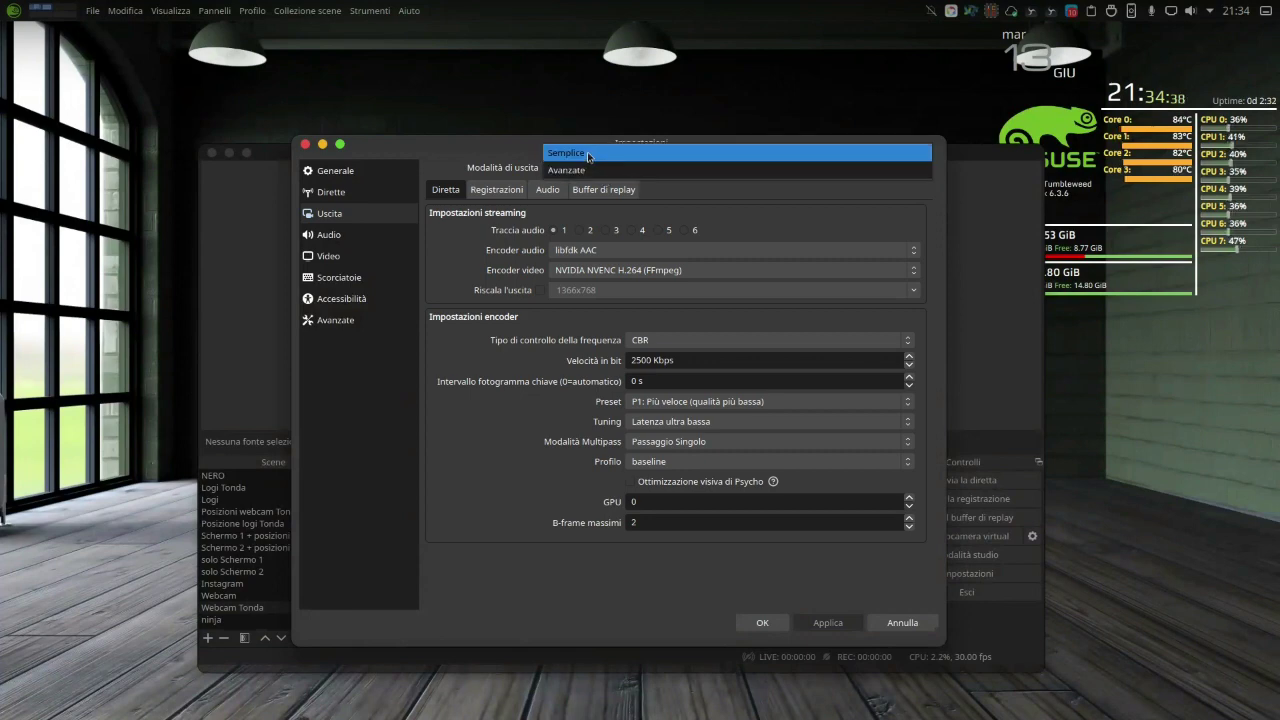
pyautogui.click(590, 169)
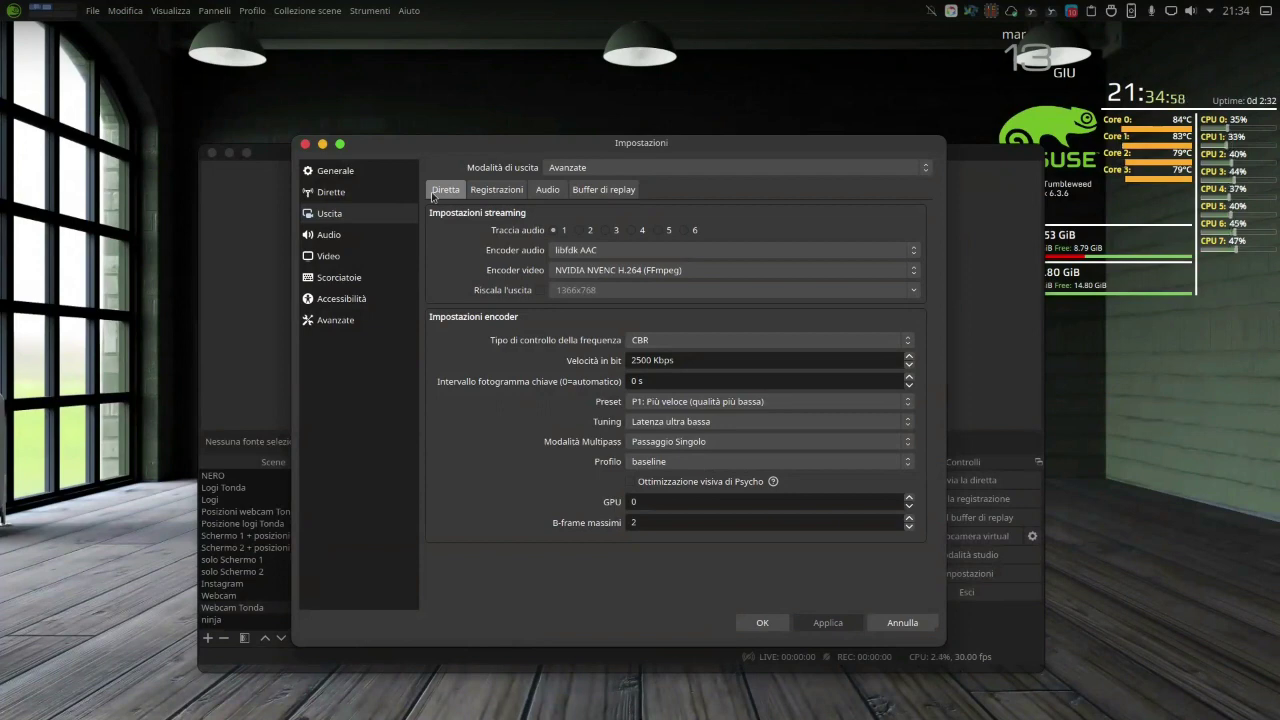
# - View the Registrazioni output settings and the recording types offered, keeping Standard as the type
pyautogui.click(505, 192)
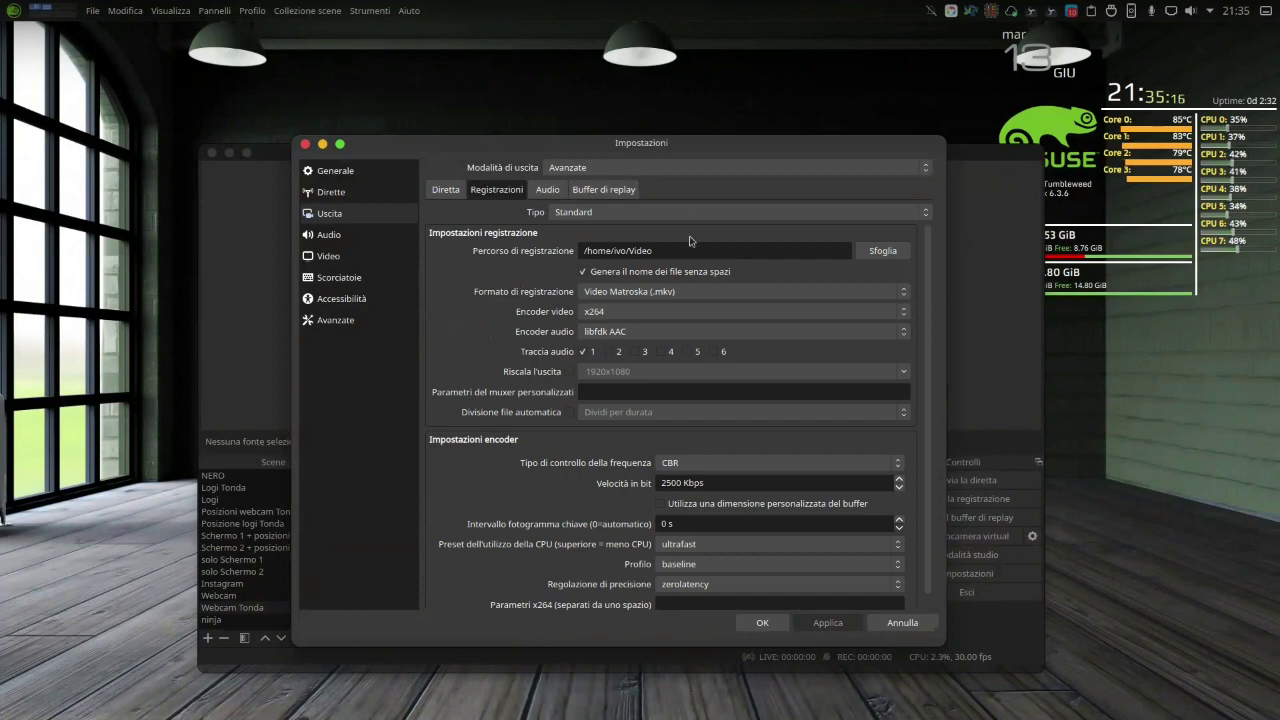
pyautogui.click(630, 213)
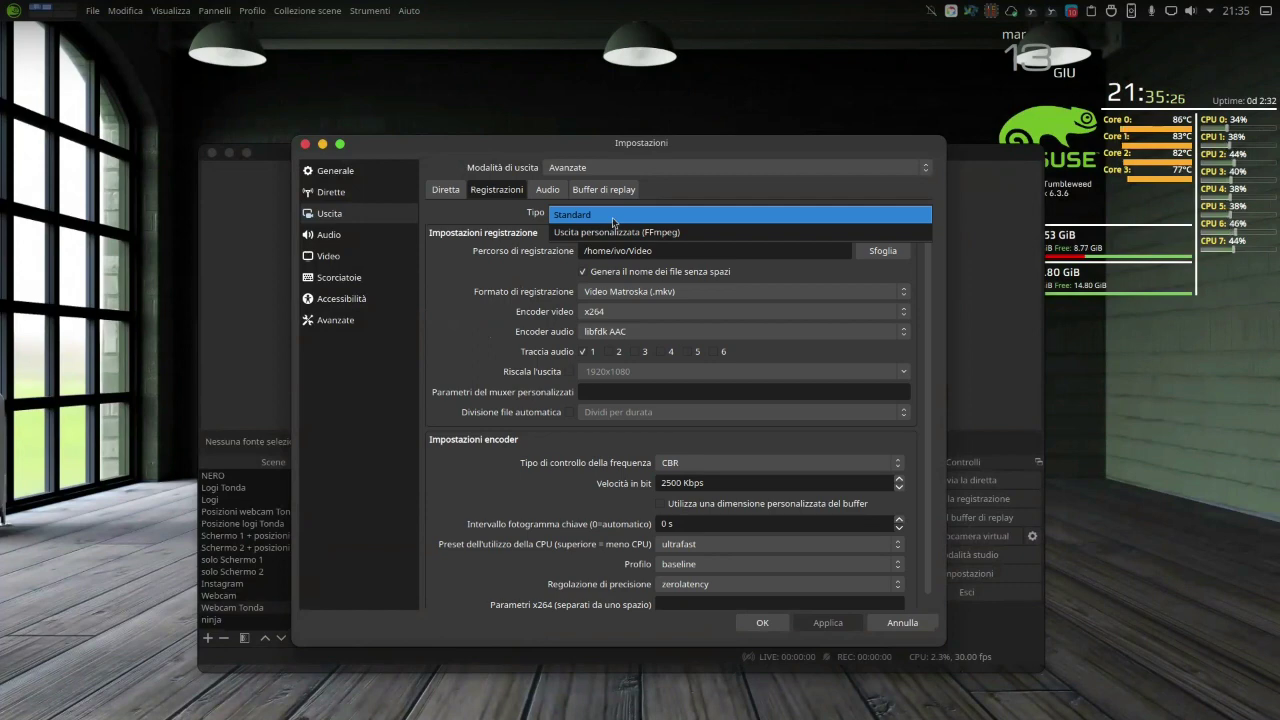
pyautogui.click(613, 215)
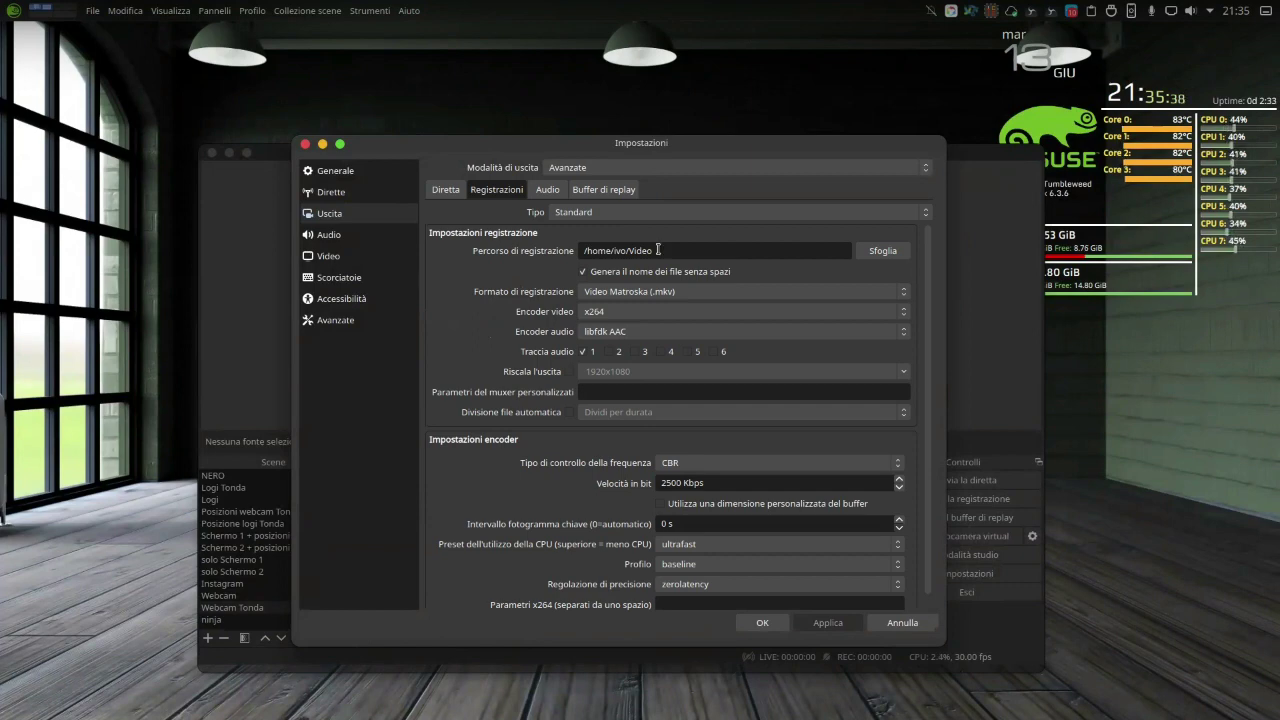
# - Set the recording video encoder to NVIDIA NVENC H.264 (FFmpeg), apply the change and close the settings
pyautogui.moveTo(622, 136); pyautogui.dragTo(484, 50)
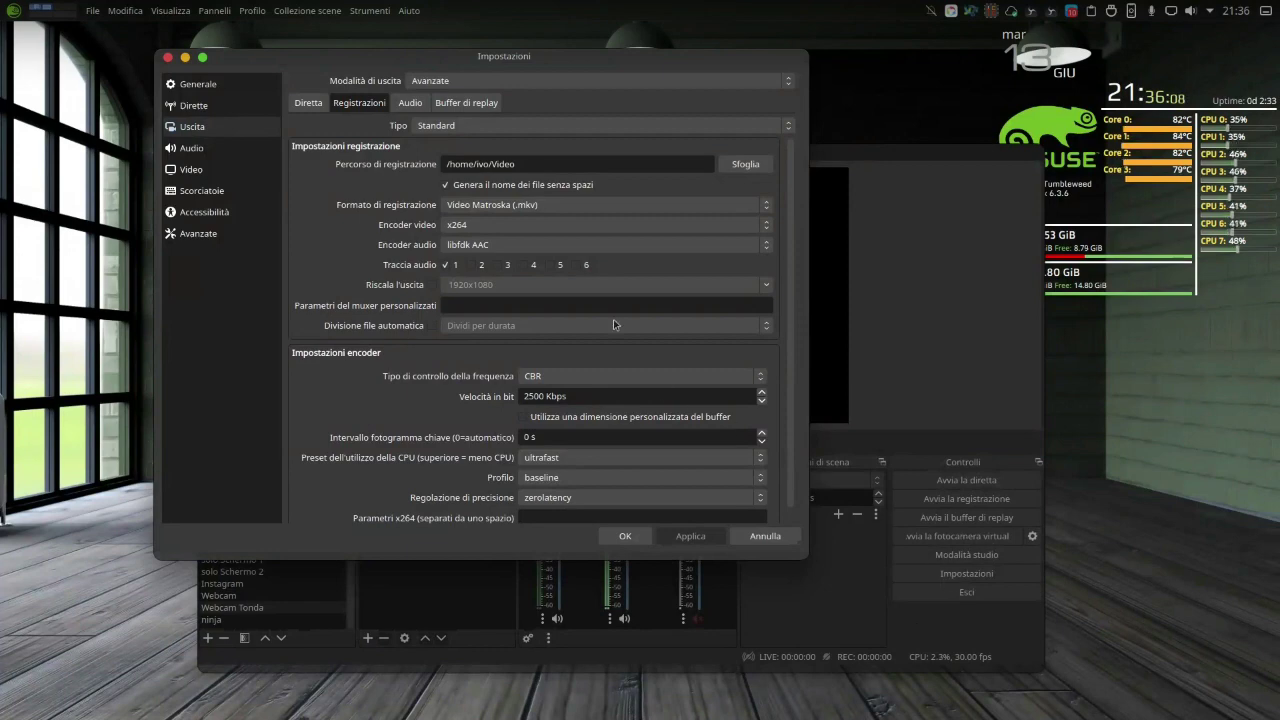
pyautogui.click(593, 224)
pyautogui.click(593, 222)
pyautogui.click(593, 222)
pyautogui.click(593, 222)
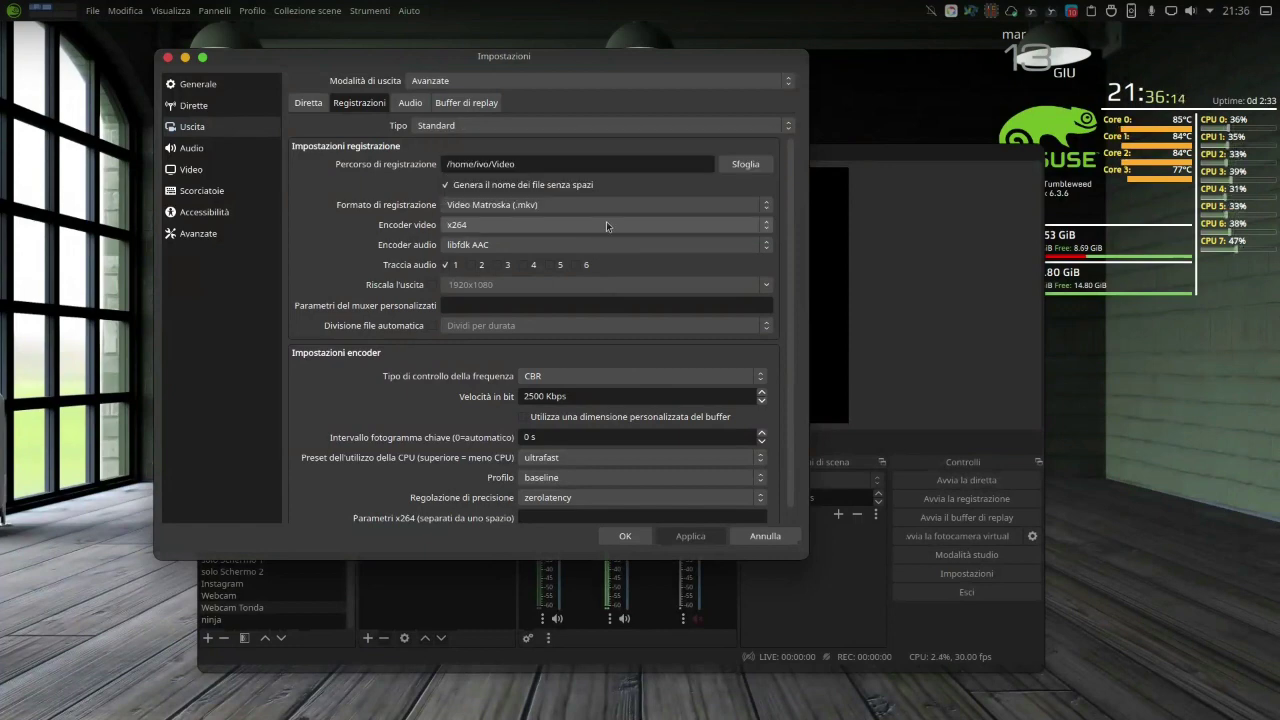
pyautogui.click(590, 225)
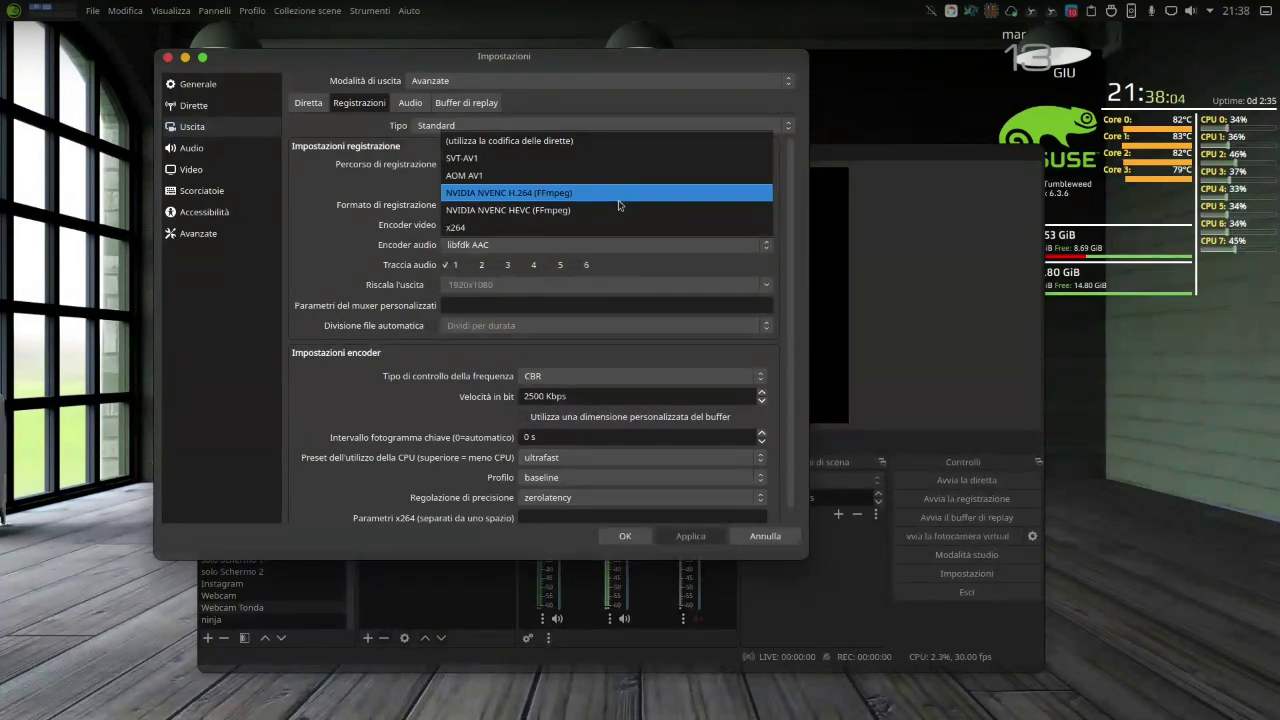
pyautogui.click(618, 193)
pyautogui.moveTo(619, 62); pyautogui.dragTo(646, 26)
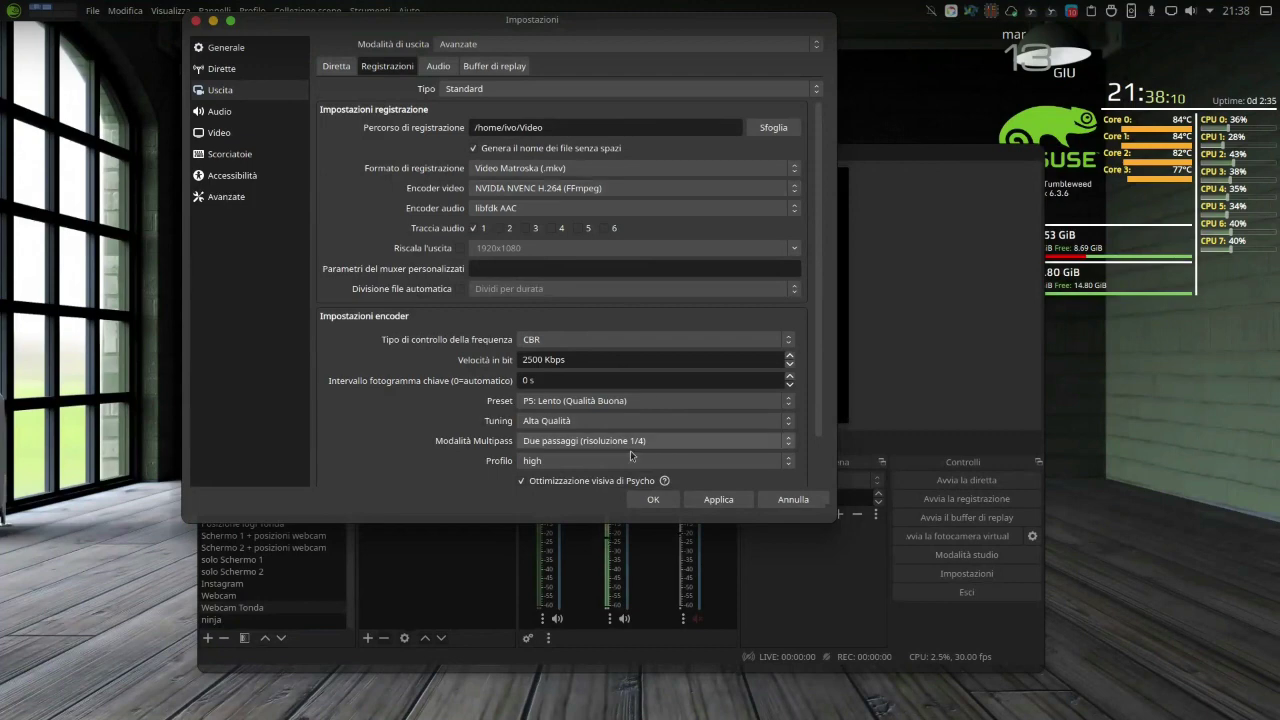
pyautogui.click(703, 507)
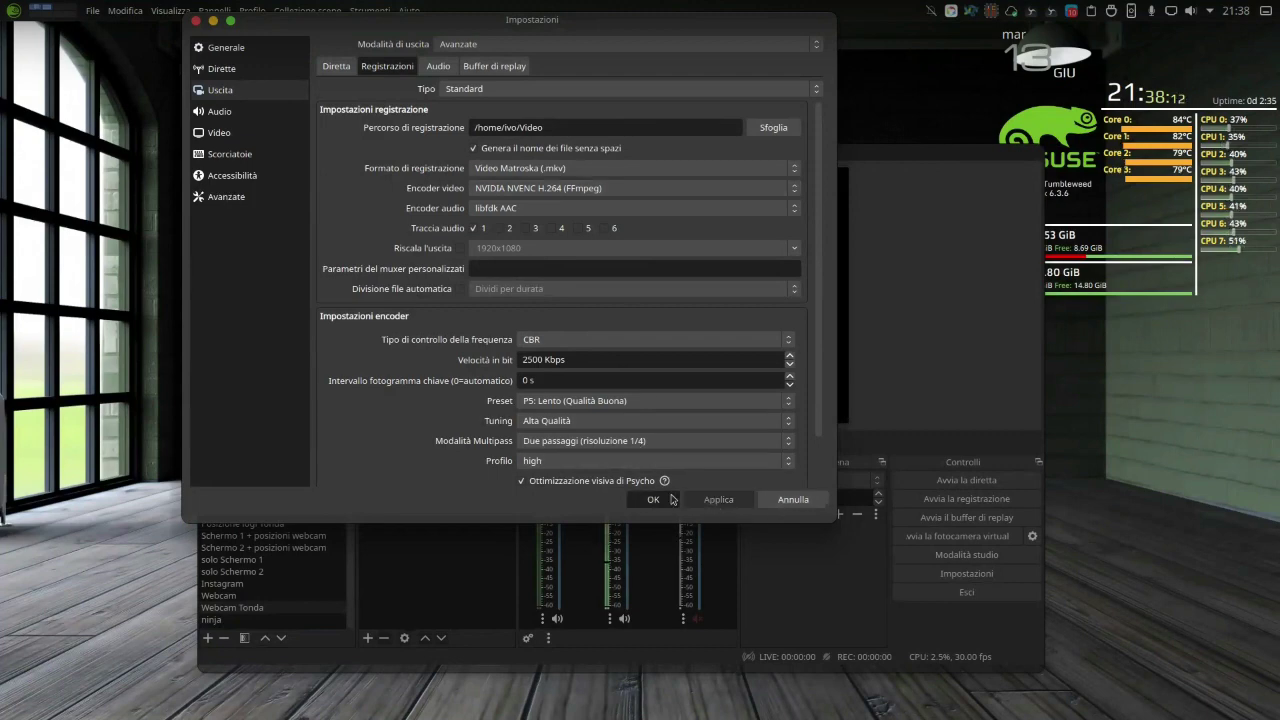
pyautogui.click(652, 499)
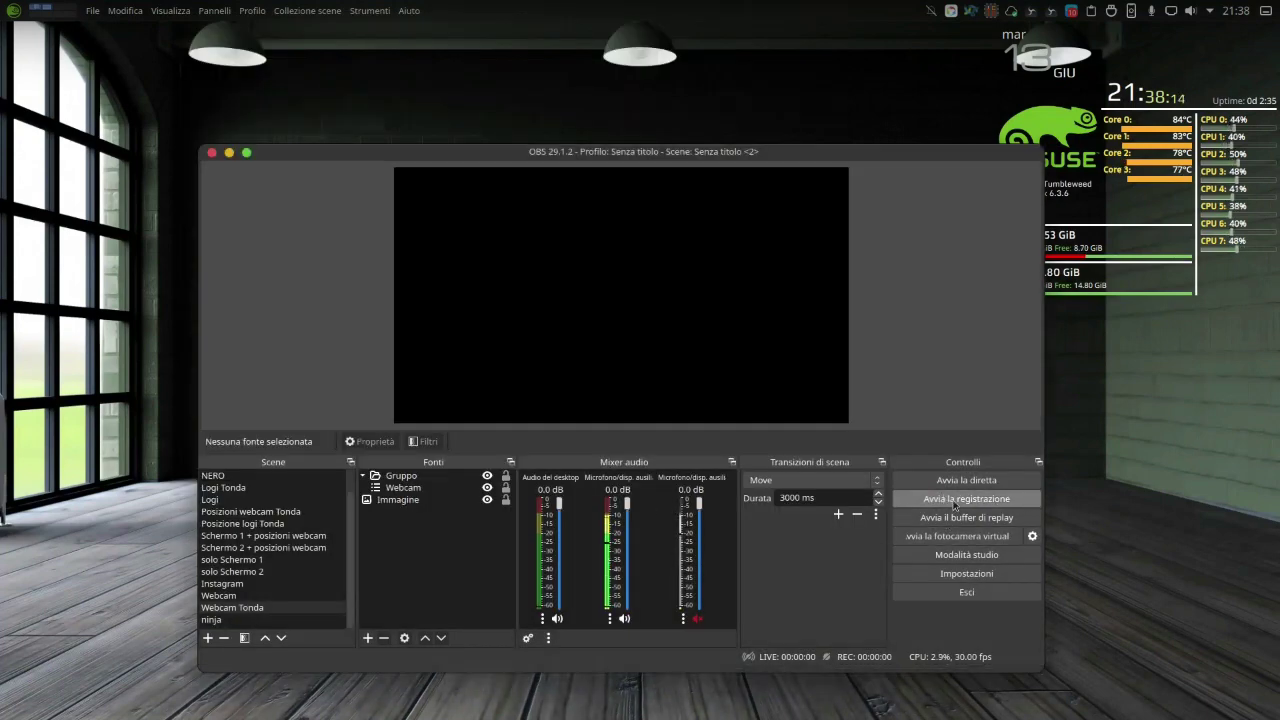
# - Test the recording encoder by starting a short recording and stopping it
pyautogui.click(954, 504)
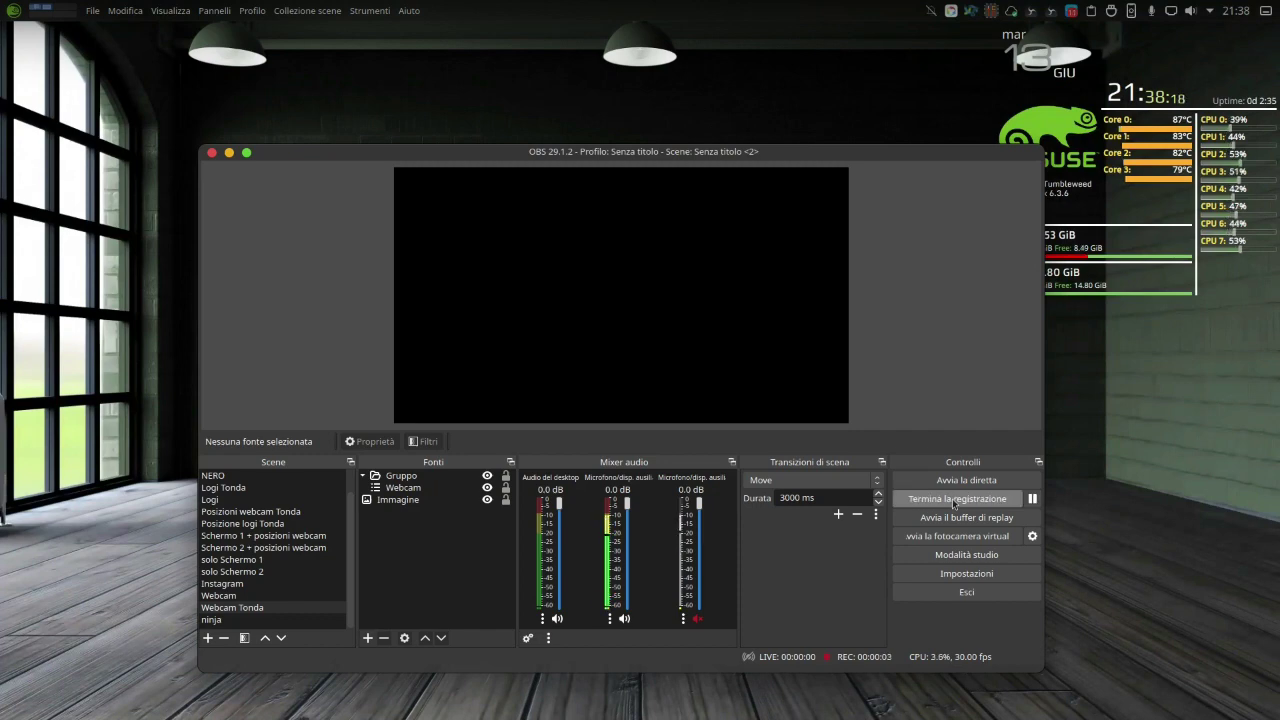
pyautogui.click(954, 502)
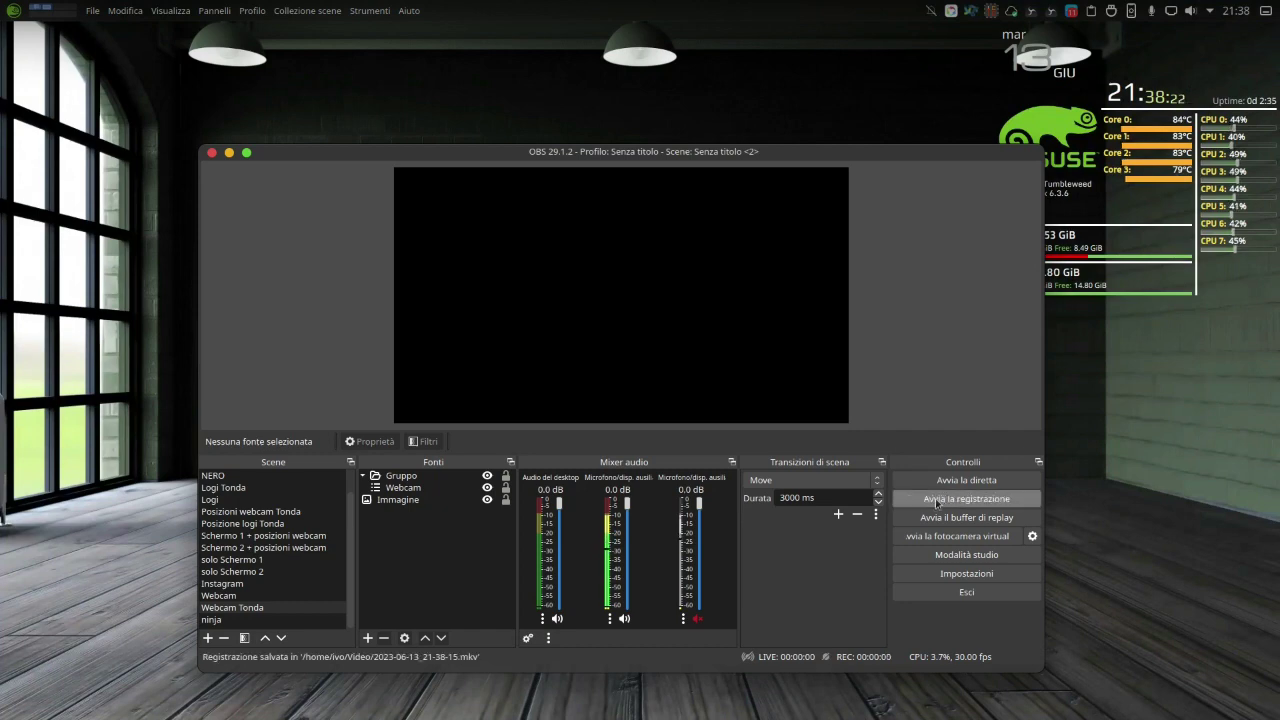
# - Set the streaming video encoder in the Uscita settings to NVIDIA NVENC HEVC (FFmpeg), apply it and close the settings
pyautogui.click(953, 575)
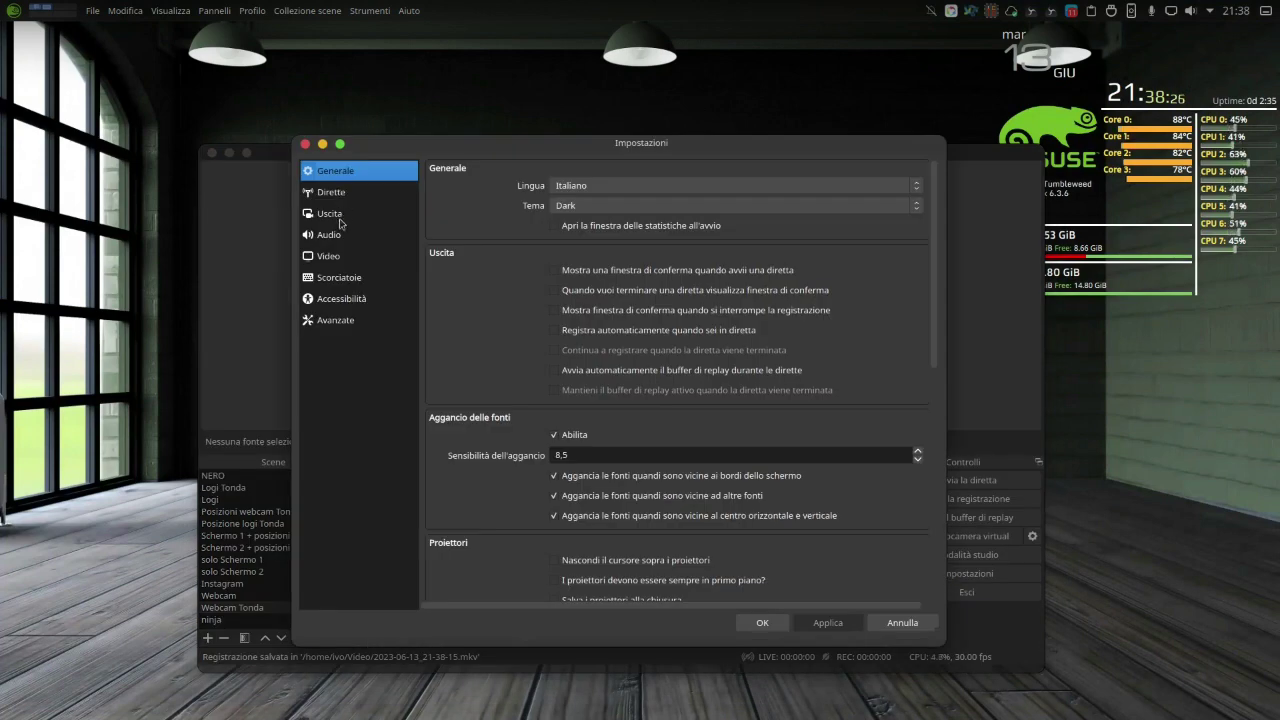
pyautogui.click(335, 215)
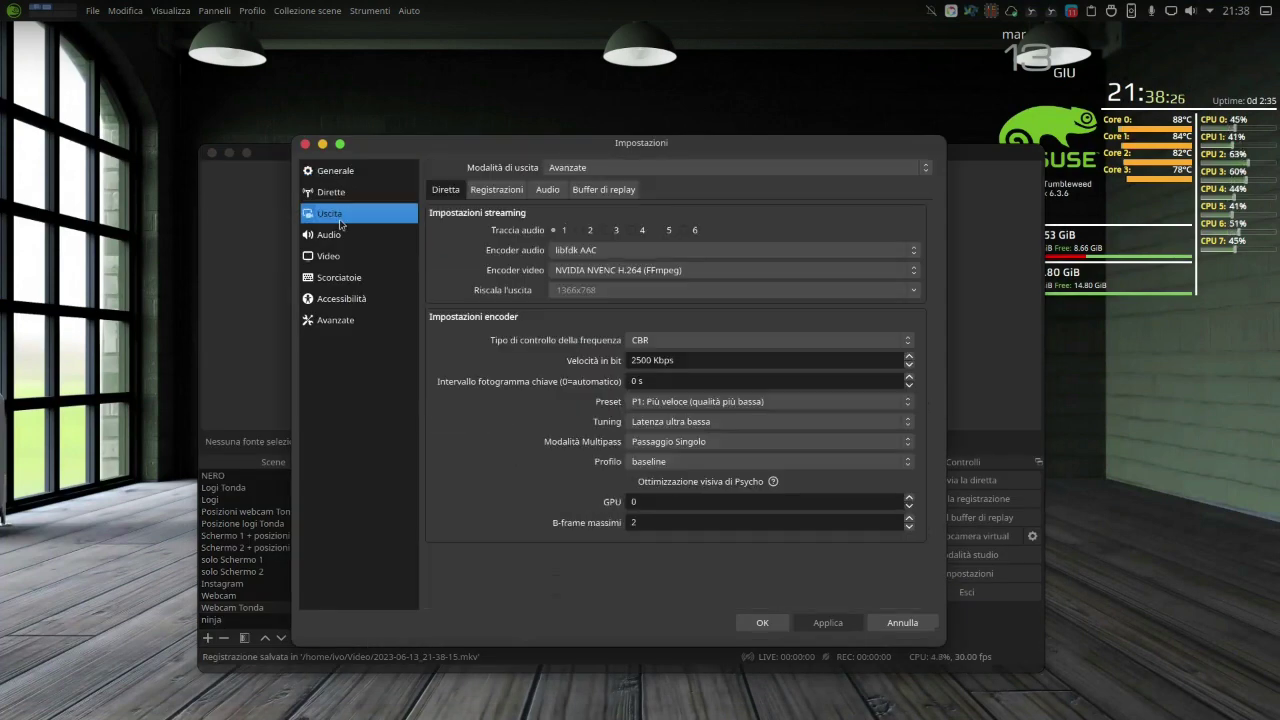
pyautogui.click(551, 270)
pyautogui.click(600, 289)
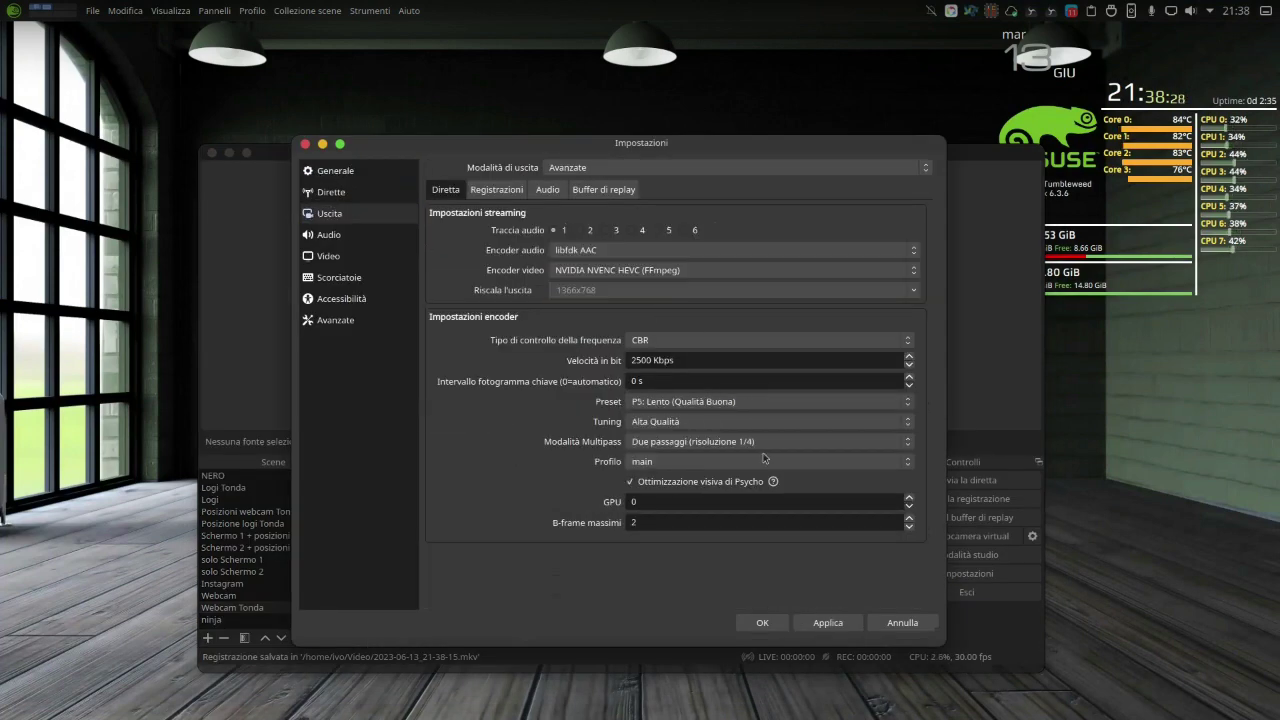
pyautogui.click(848, 622)
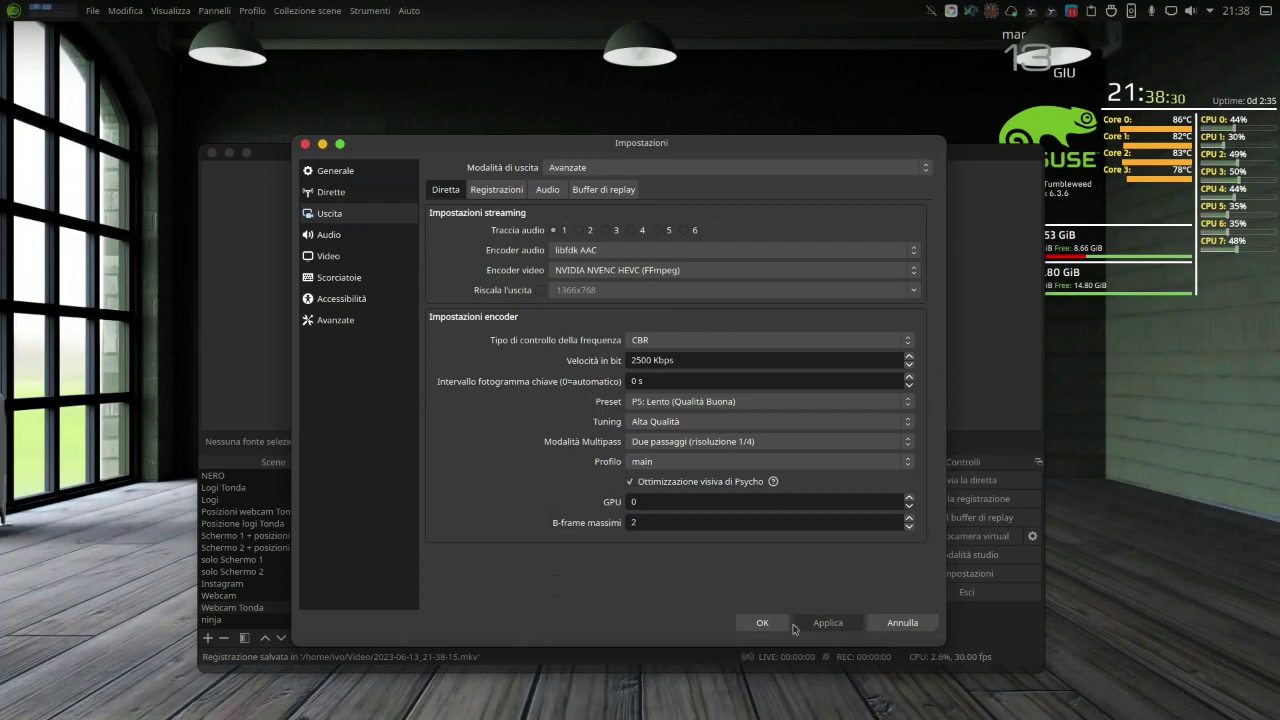
pyautogui.click(757, 623)
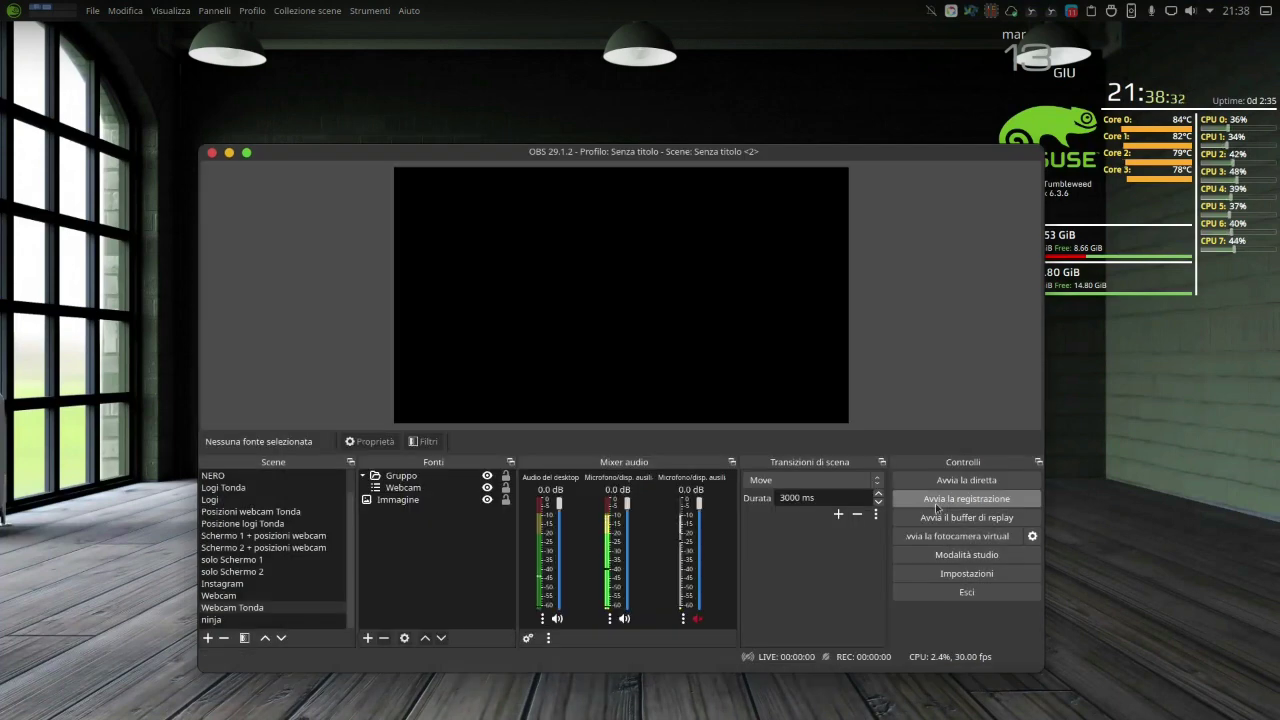
# - Make a second brief test recording and stop it
pyautogui.click(936, 503)
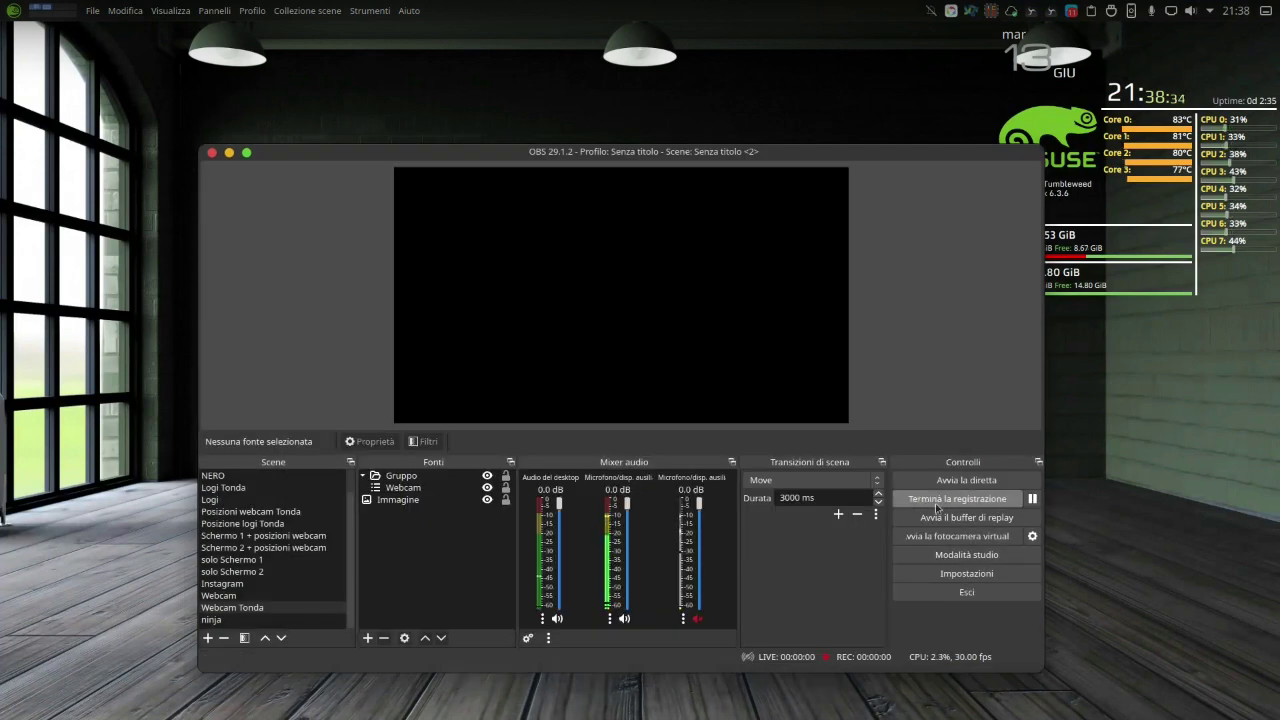
pyautogui.click(936, 503)
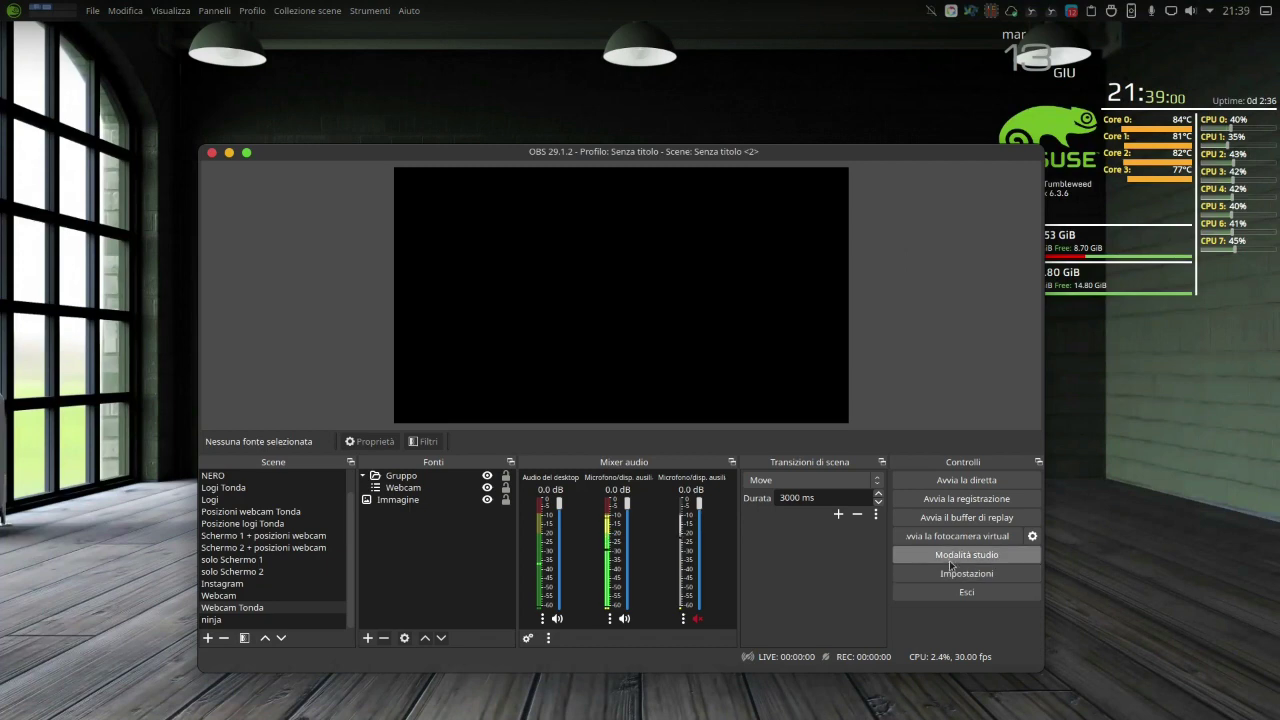
pyautogui.click(948, 559)
pyautogui.click(946, 559)
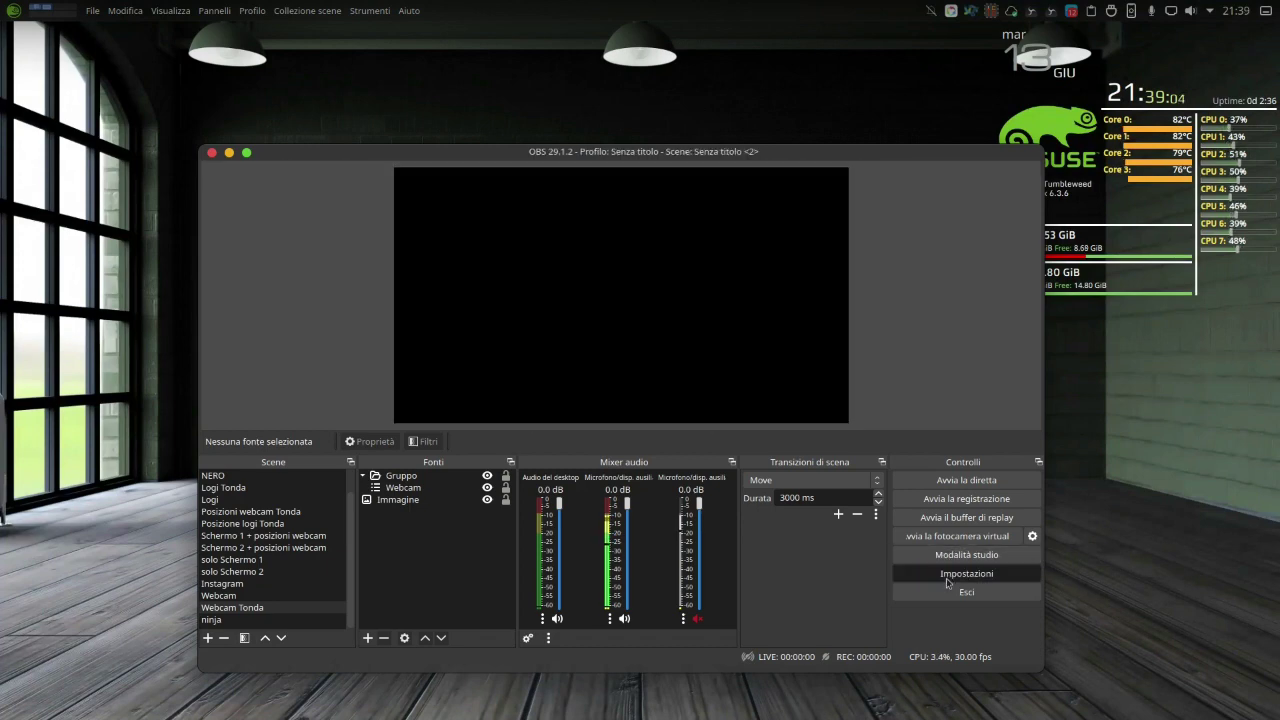
# - Reopen the Uscita settings and view the audio encoders offered for streaming, keeping libfdk AAC
pyautogui.click(946, 582)
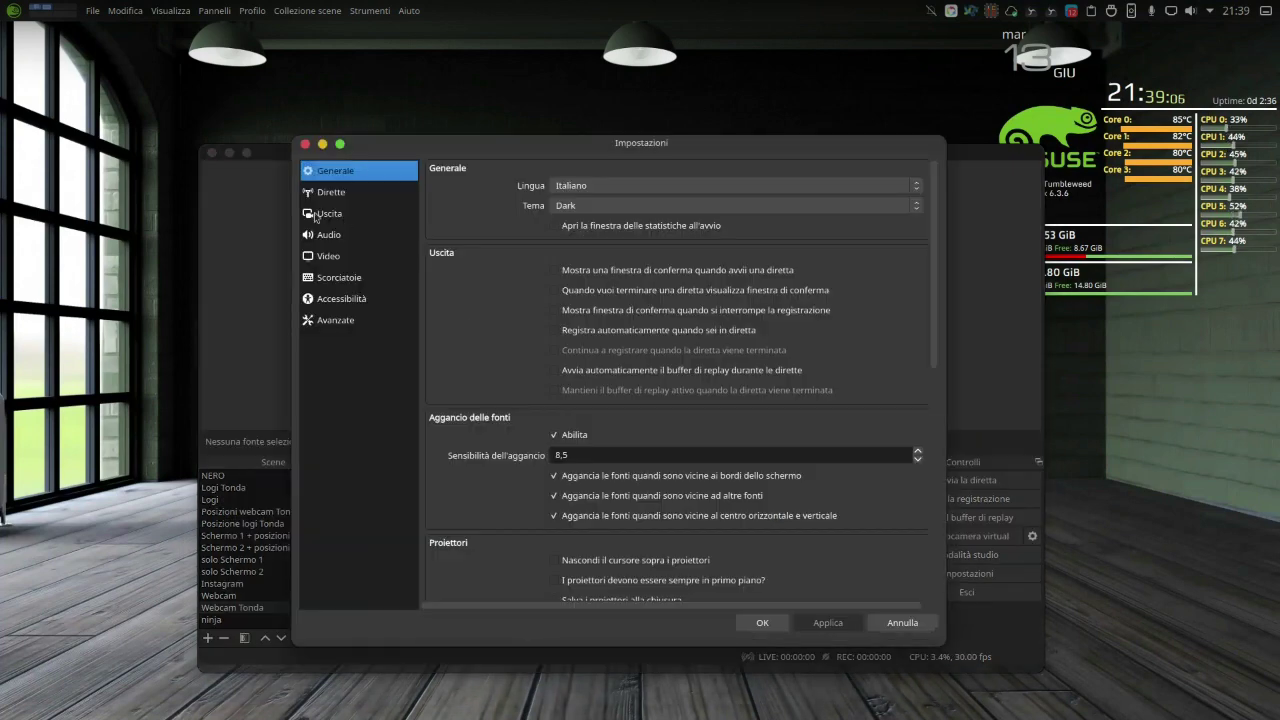
pyautogui.click(333, 216)
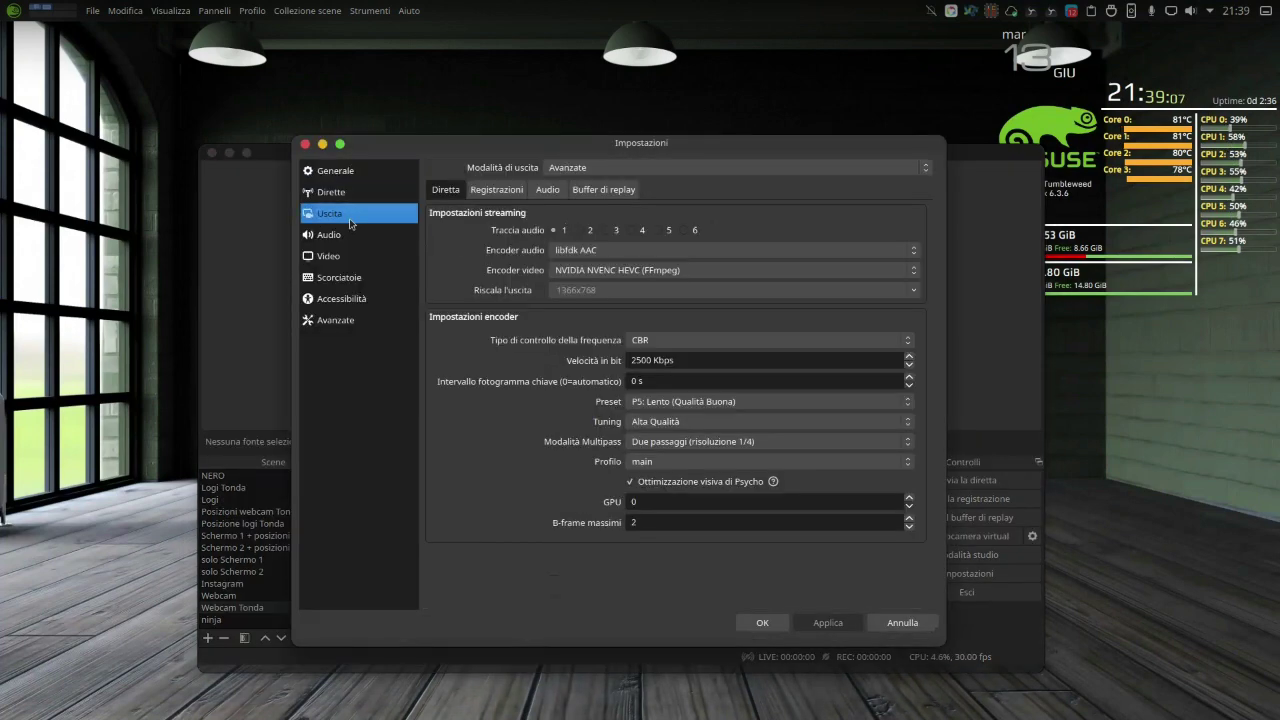
pyautogui.click(600, 251)
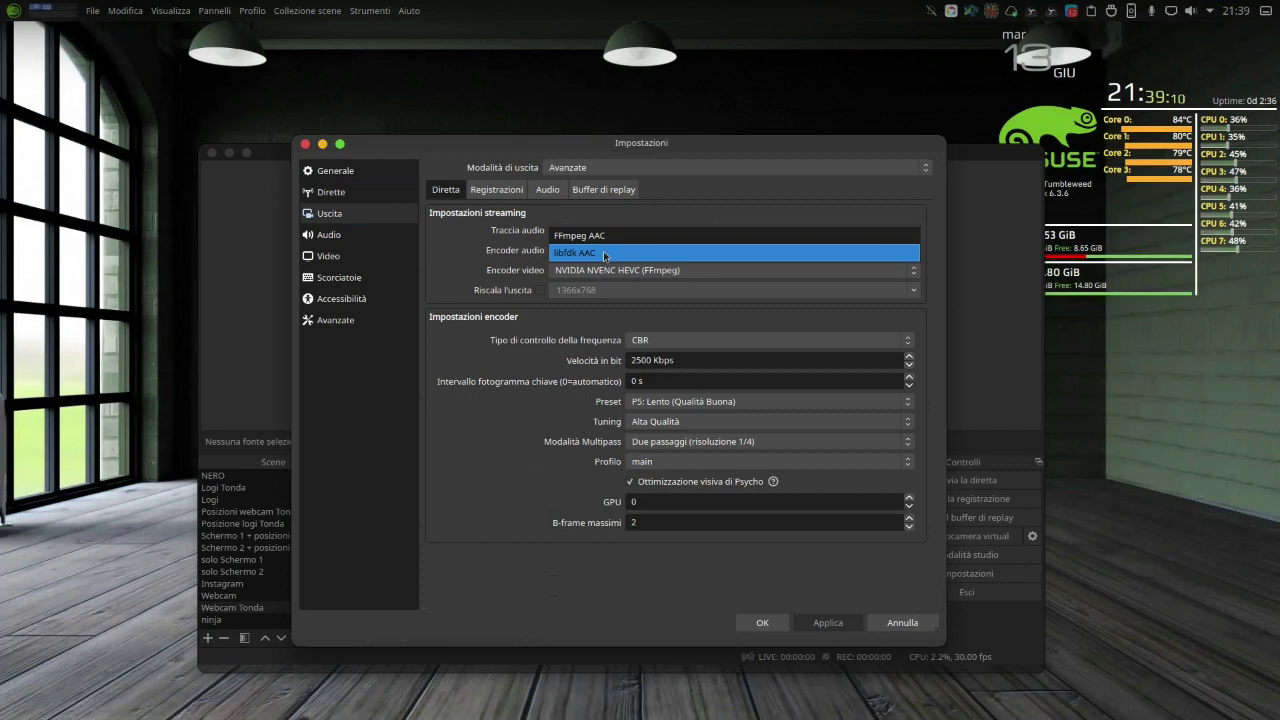
pyautogui.click(608, 253)
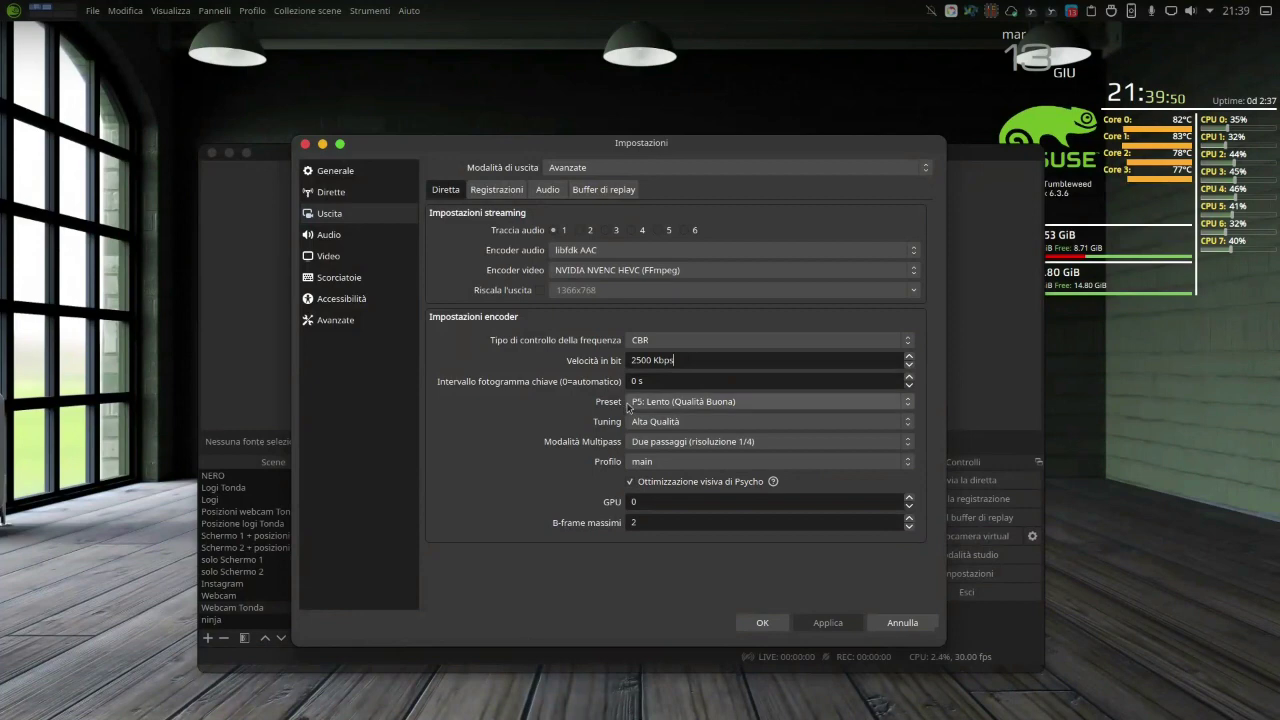
# - Examine the streaming encoder's Preset and Profilo options and the explanation of Ottimizzazione visiva di Psycho
pyautogui.click(650, 401)
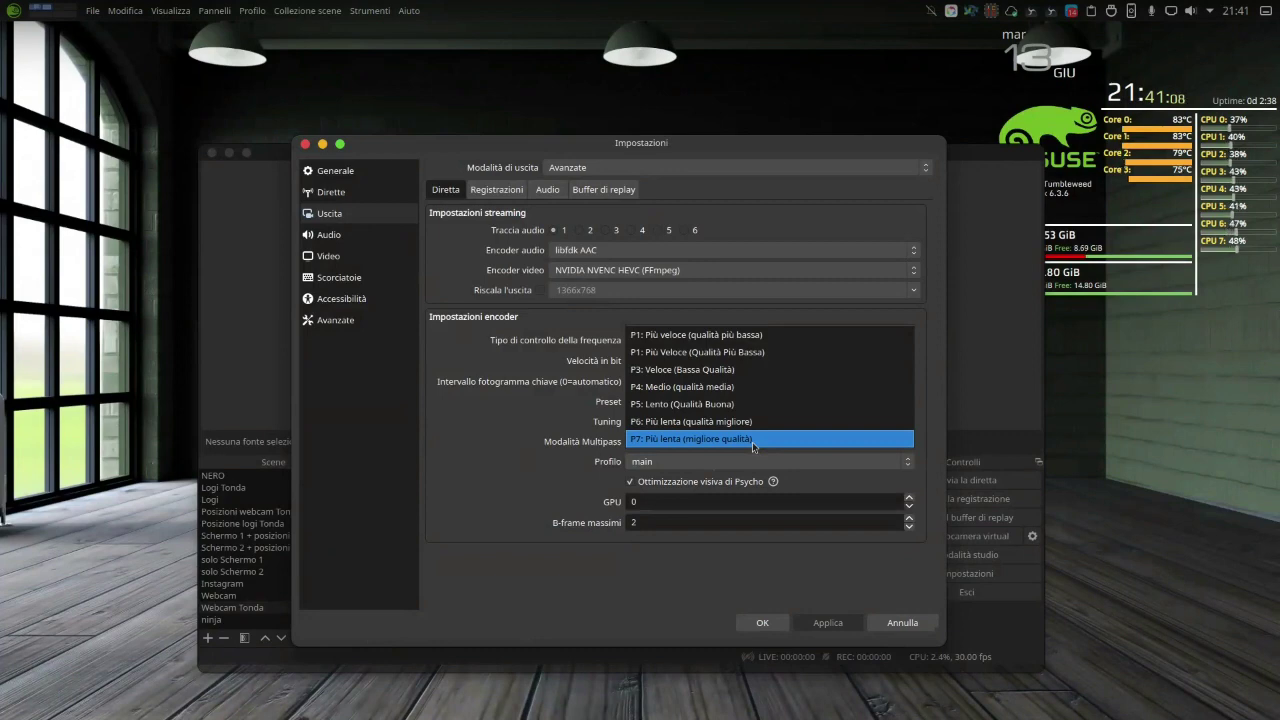
pyautogui.click(698, 462)
pyautogui.click(698, 462)
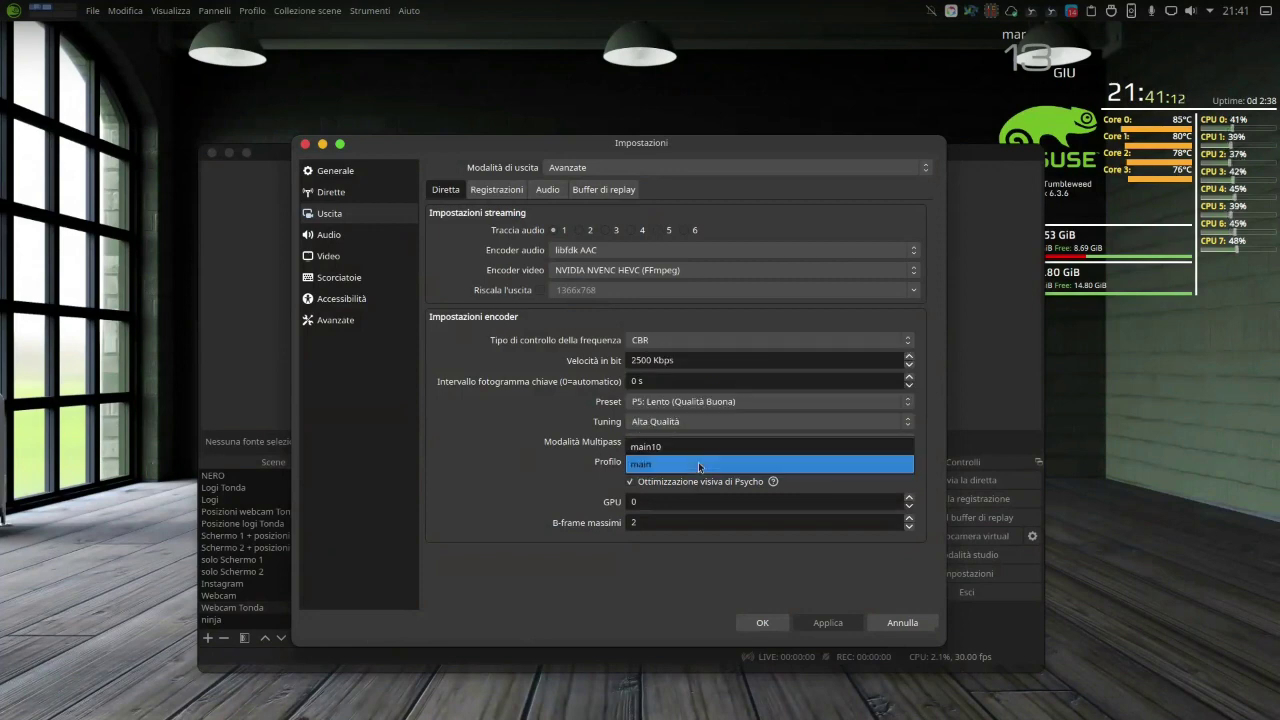
pyautogui.click(700, 464)
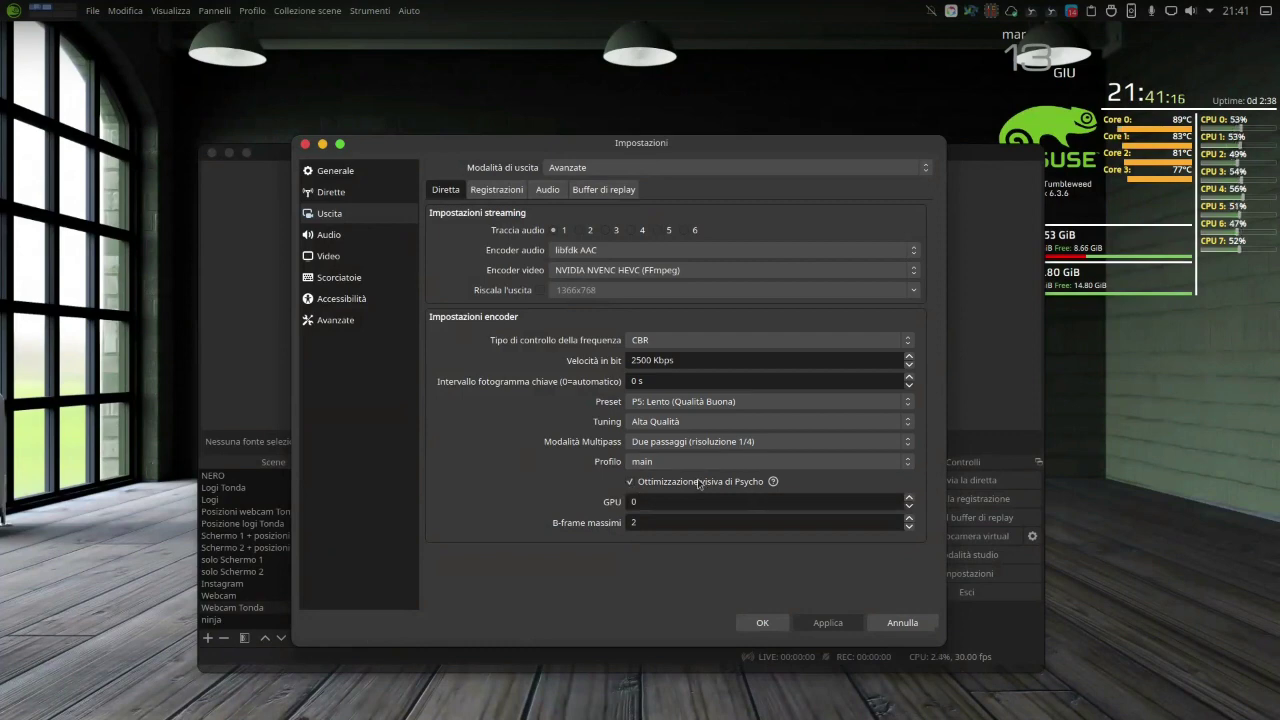
pyautogui.moveTo(723, 488)
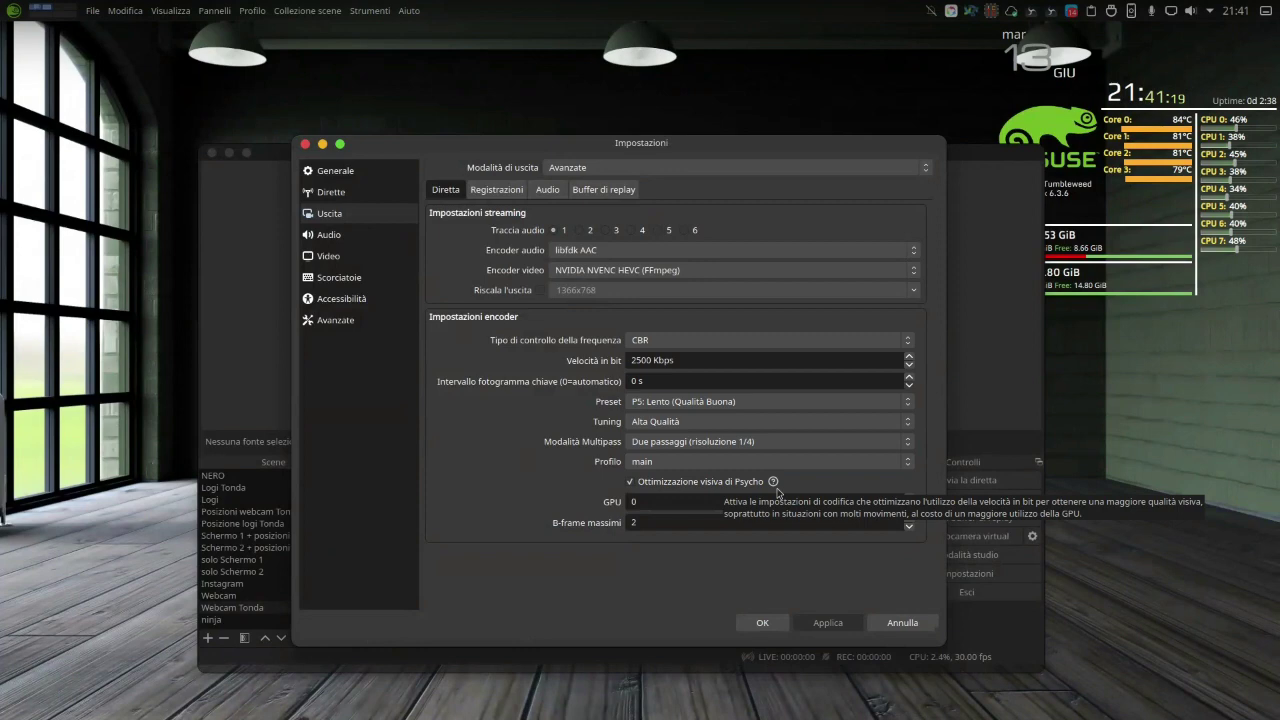
pyautogui.moveTo(773, 481)
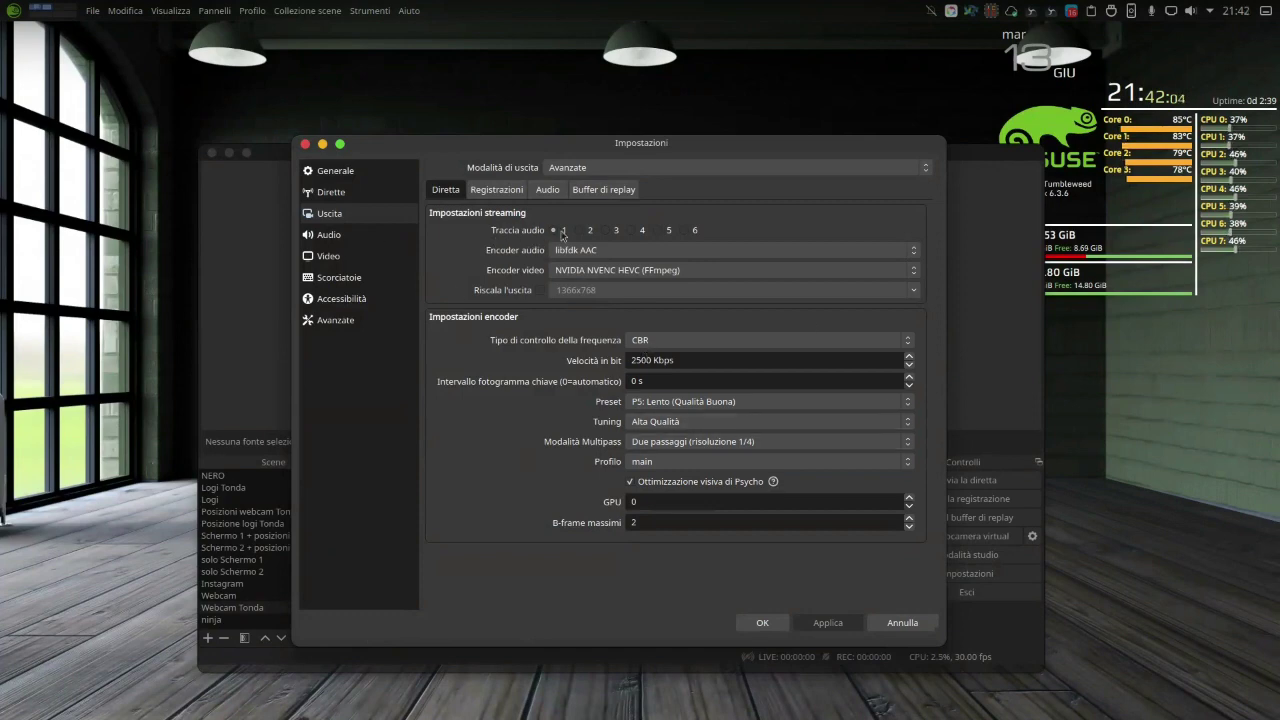
# - Try the Traccia audio choices for streaming and keep track 1 selected
pyautogui.click(557, 235)
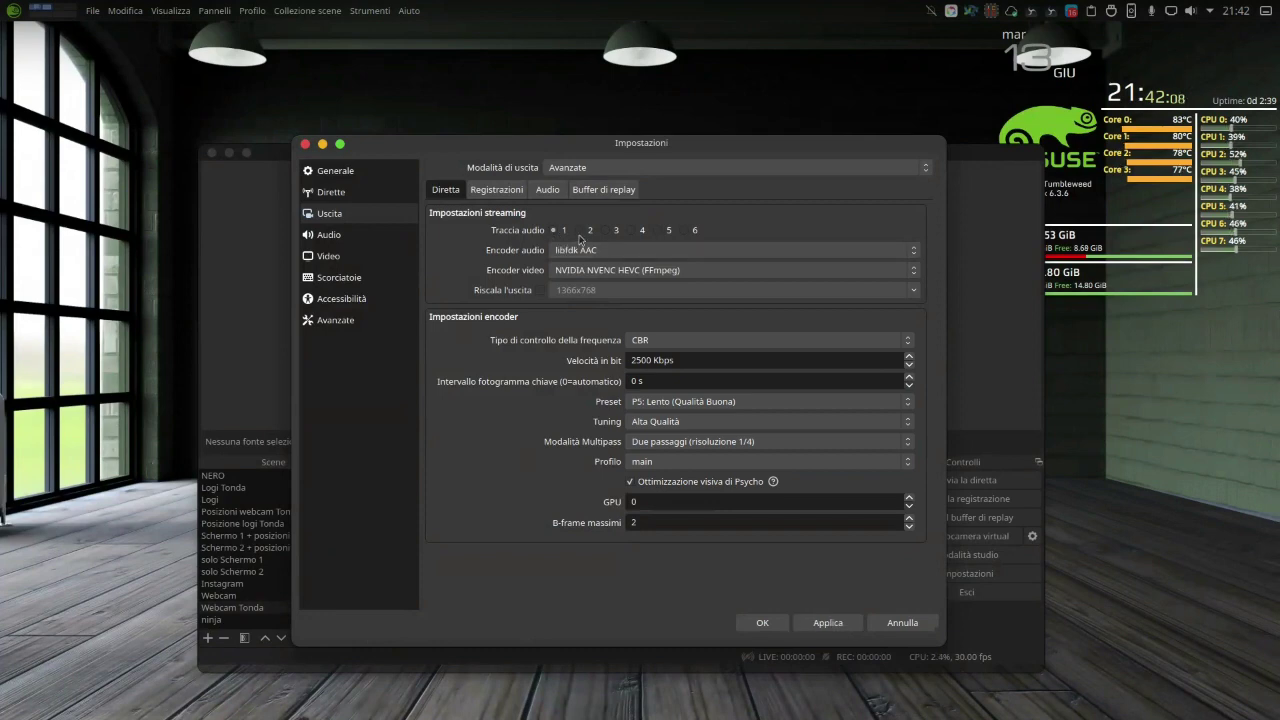
pyautogui.click(579, 236)
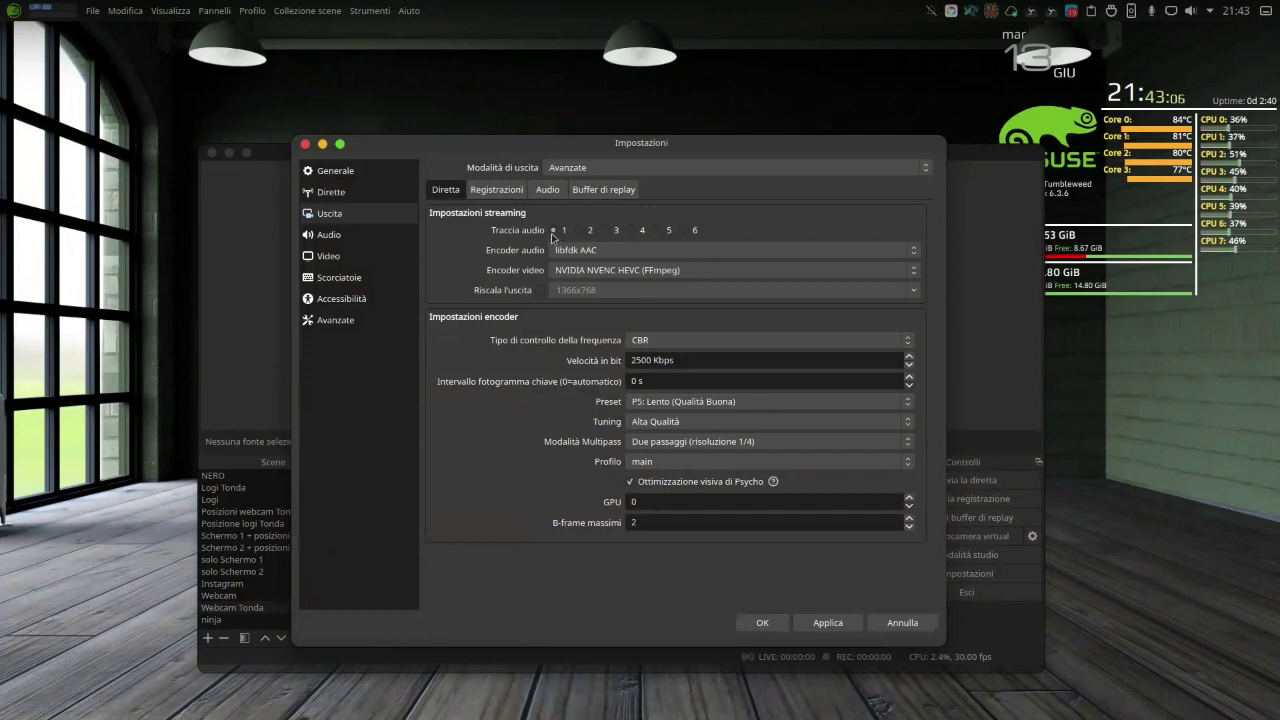
# - Reposition the settings window and view the device choices for Audio desktop and Audio mic/ausiliario 2 in the Audio settings
pyautogui.moveTo(404, 149); pyautogui.dragTo(934, 512)
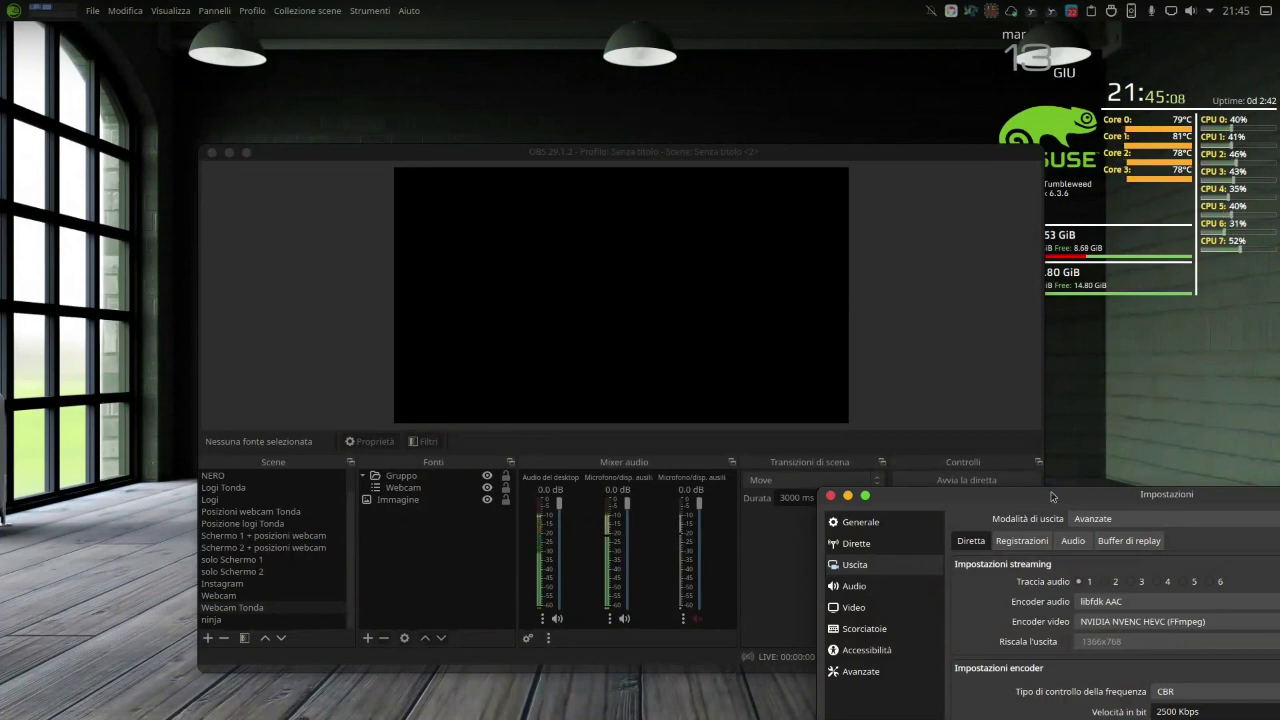
pyautogui.moveTo(1048, 494); pyautogui.dragTo(806, 212)
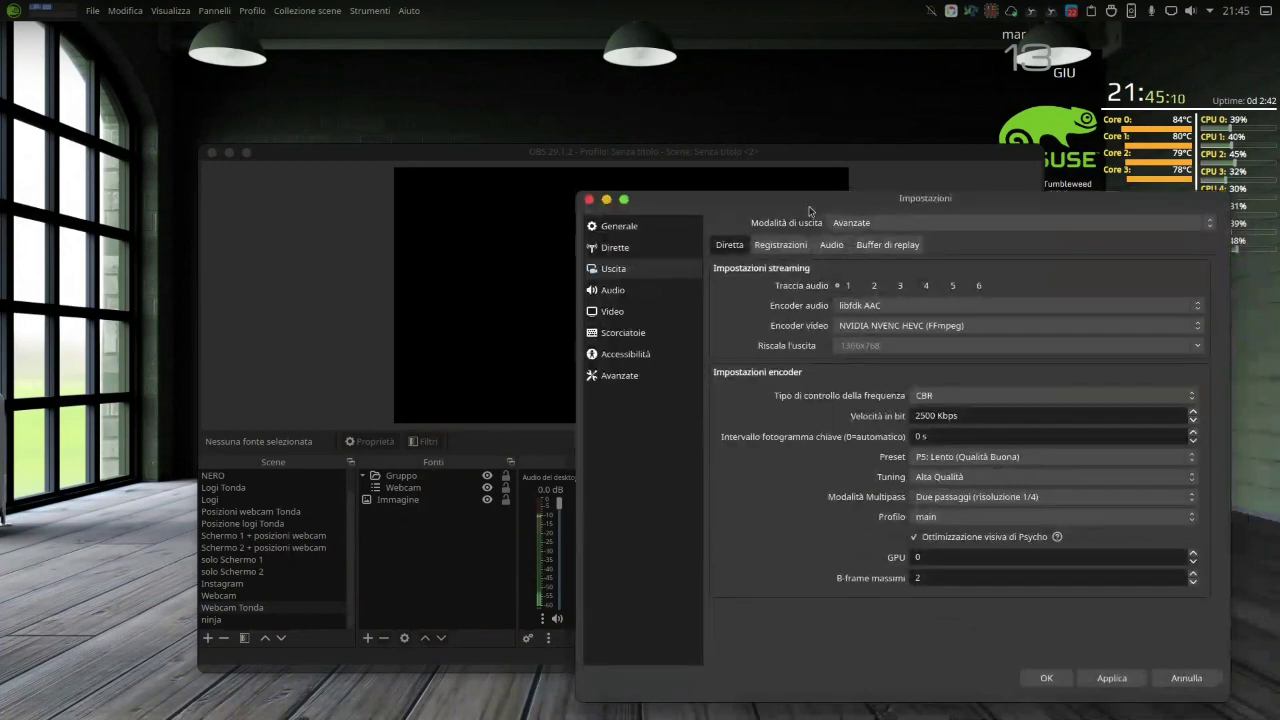
pyautogui.click(645, 291)
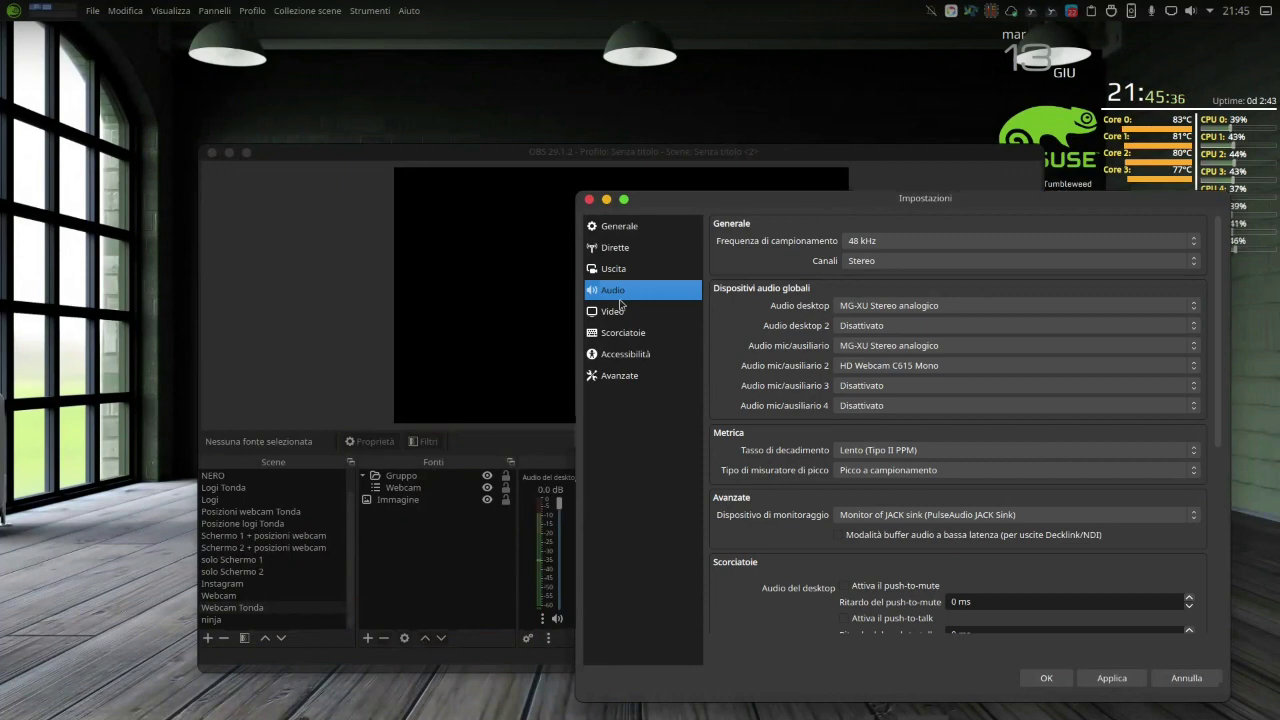
pyautogui.click(937, 304)
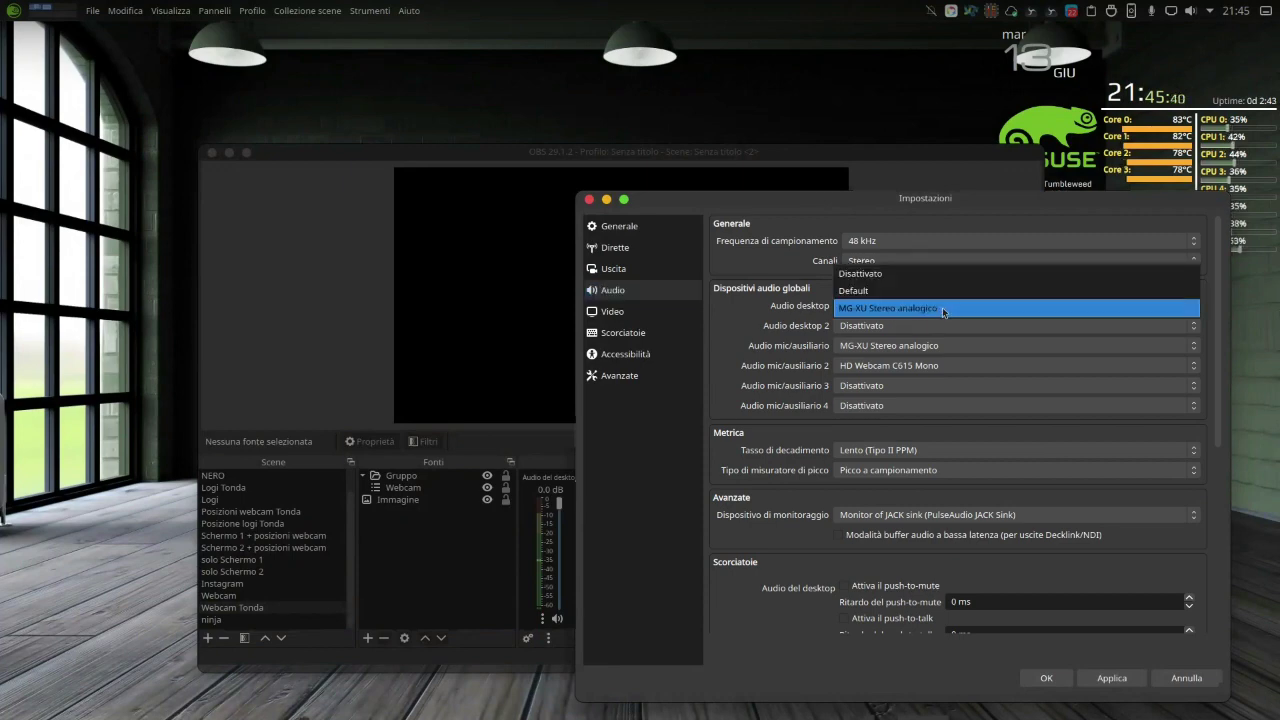
pyautogui.click(942, 307)
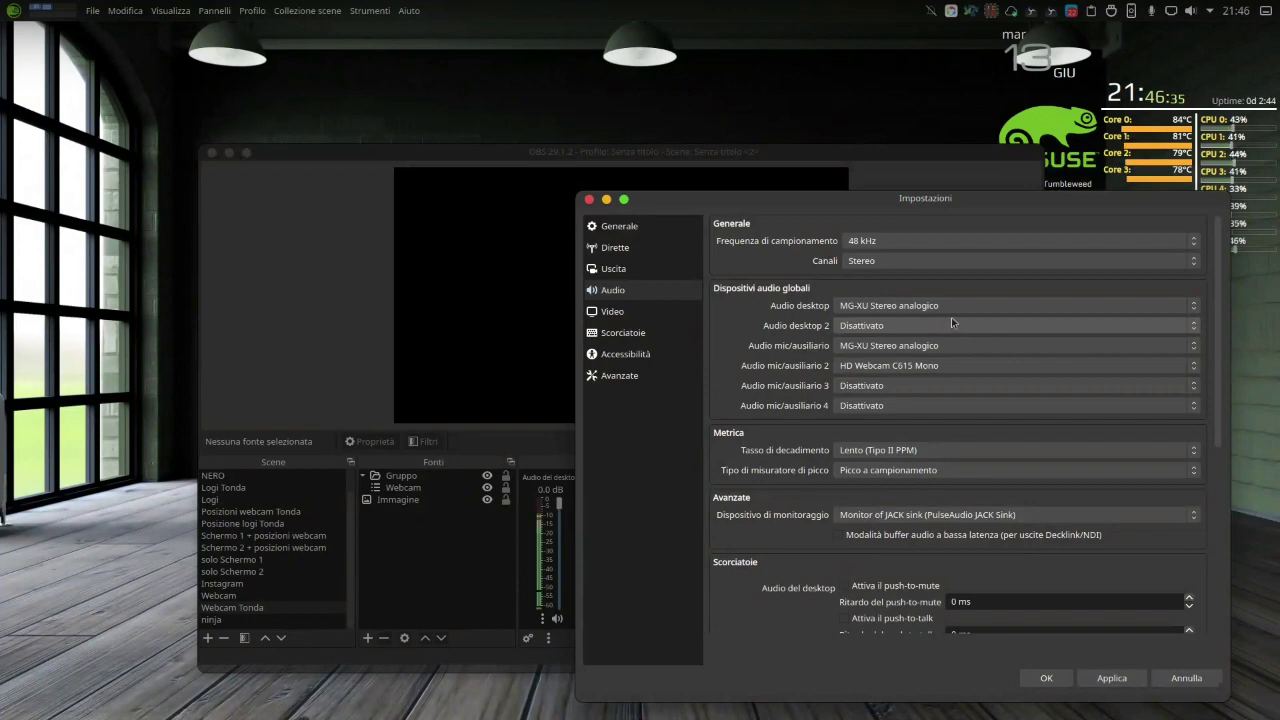
pyautogui.click(950, 306)
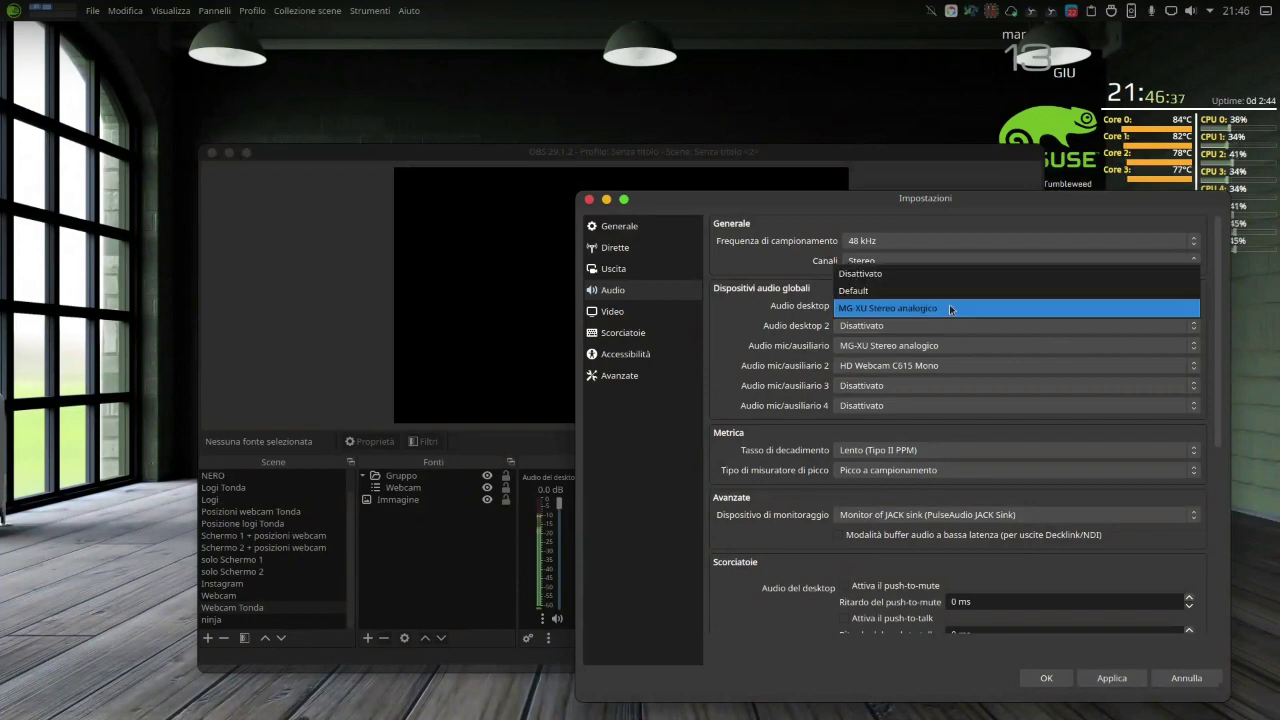
pyautogui.click(950, 308)
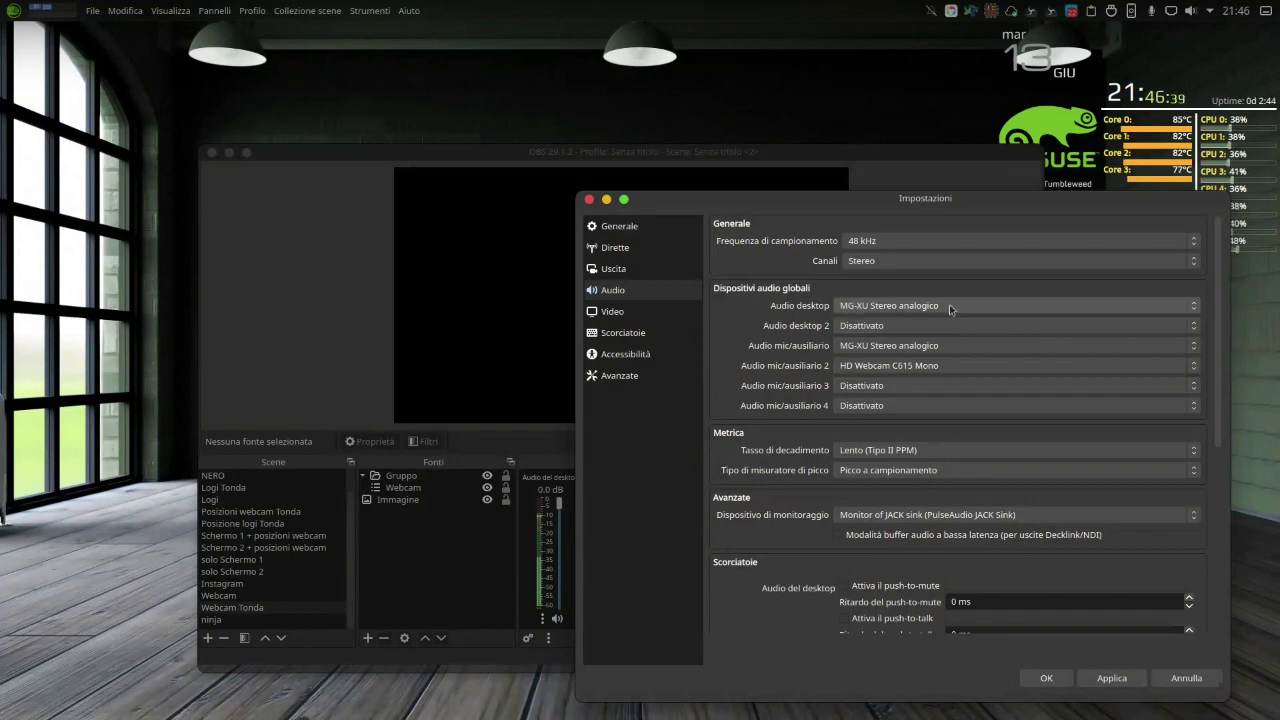
pyautogui.click(943, 365)
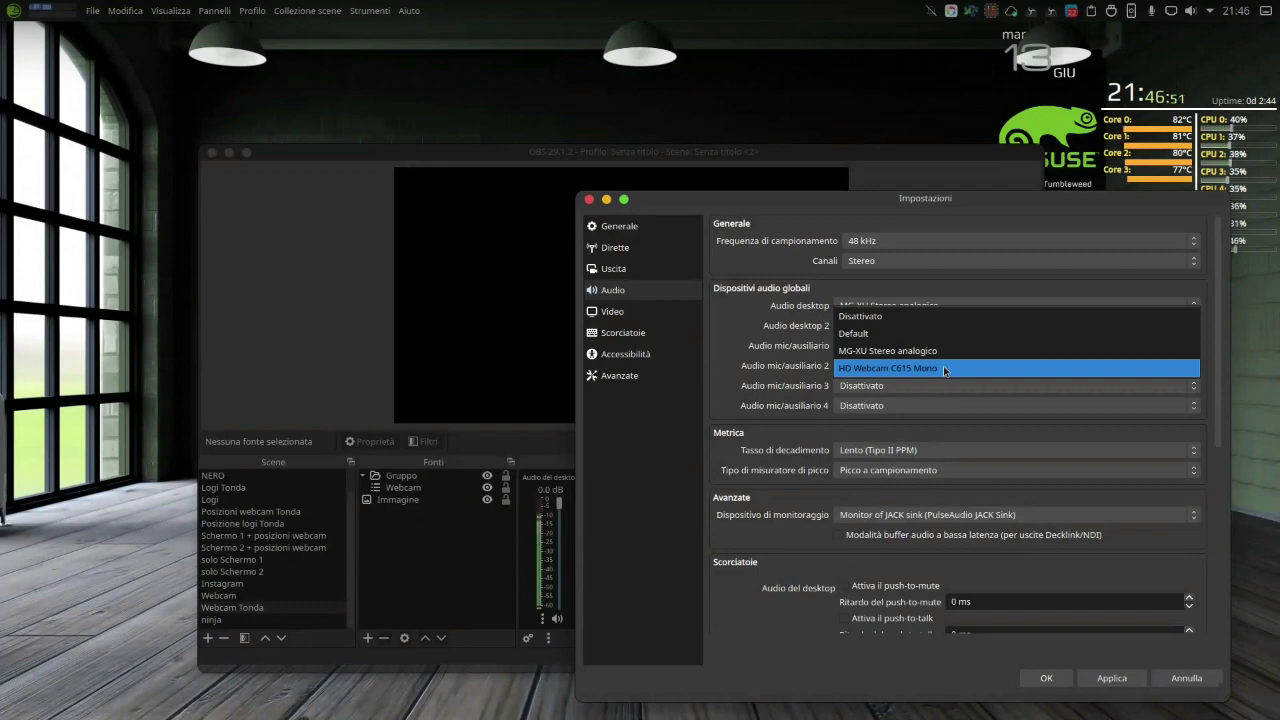
pyautogui.click(943, 365)
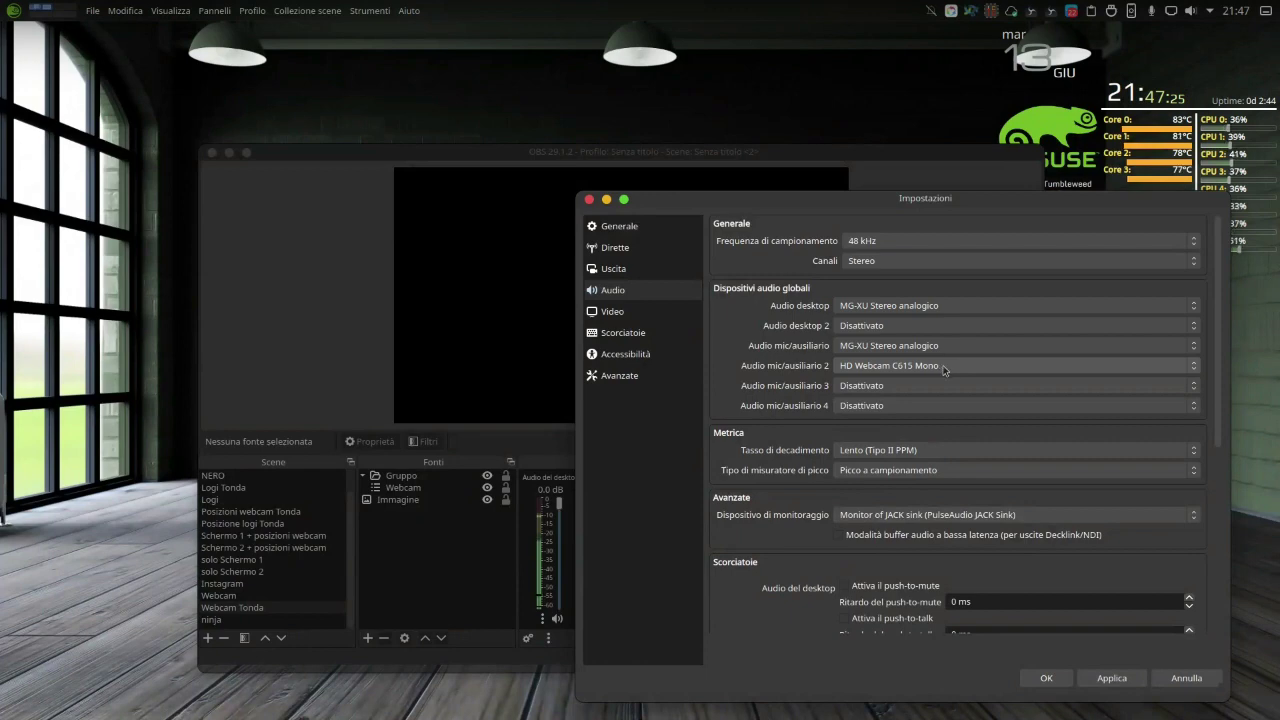
# - View the Tasso di decadimento and Tipo di misuratore di picco options, keeping Lento (Tipo II PPM) and Picco a campionamento
pyautogui.click(957, 455)
pyautogui.click(957, 455)
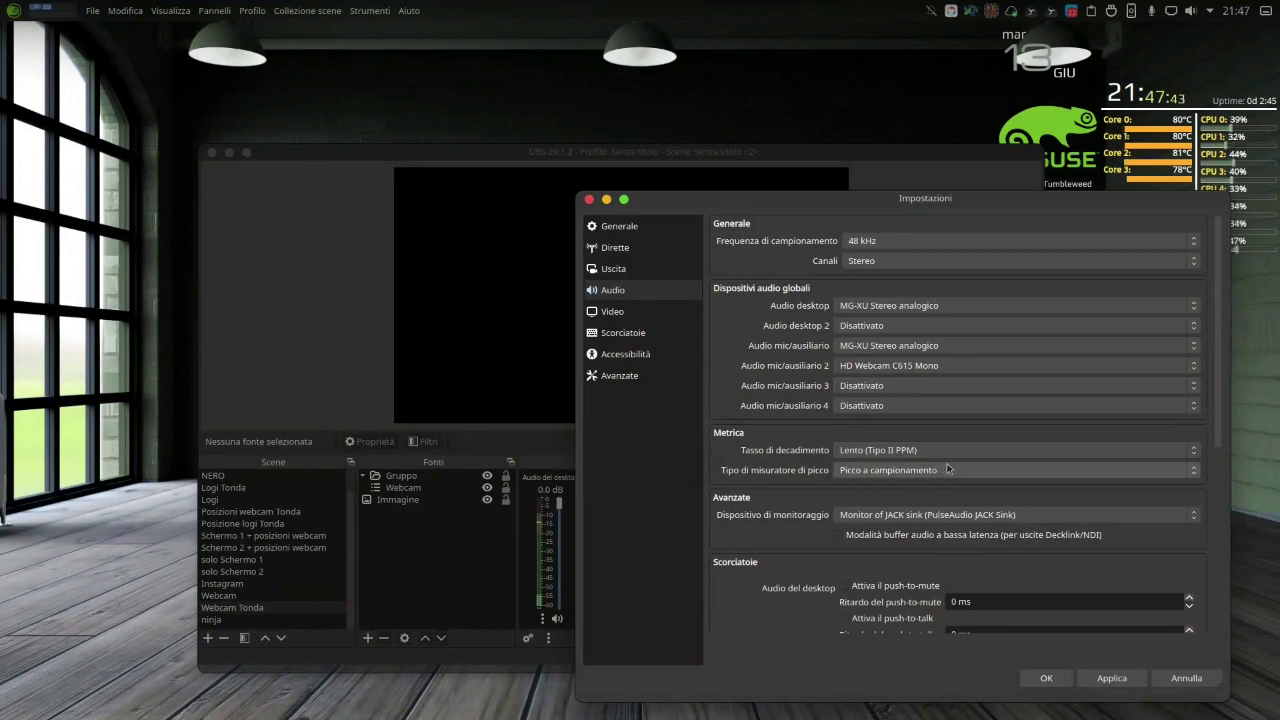
pyautogui.click(943, 468)
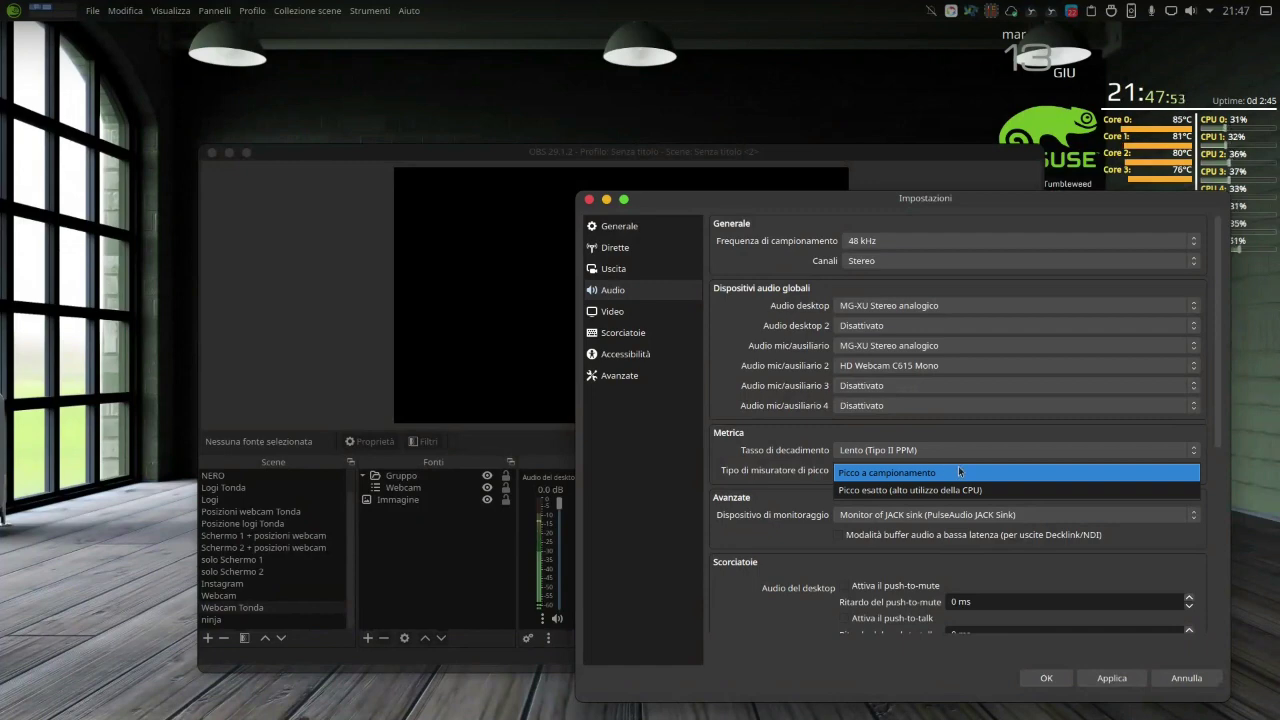
pyautogui.click(957, 473)
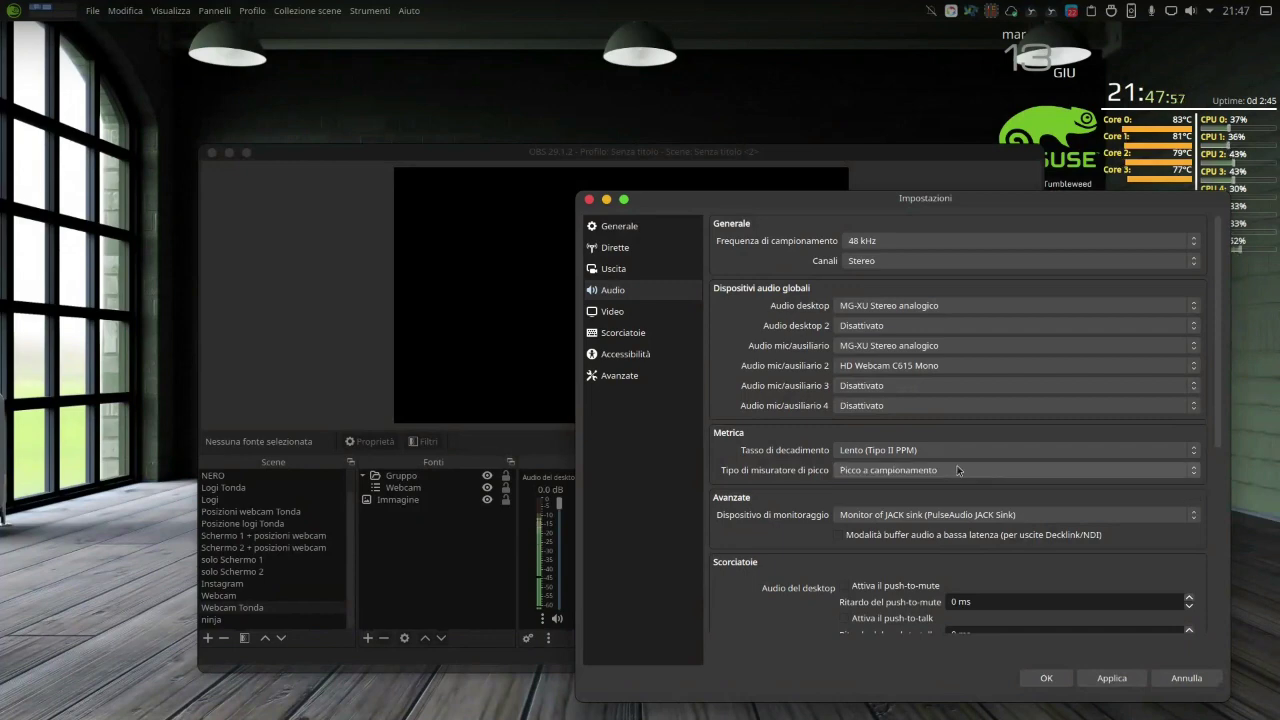
# - Examine the monitoring device choices and the push-to-mute and push-to-talk options for each audio source
pyautogui.click(918, 516)
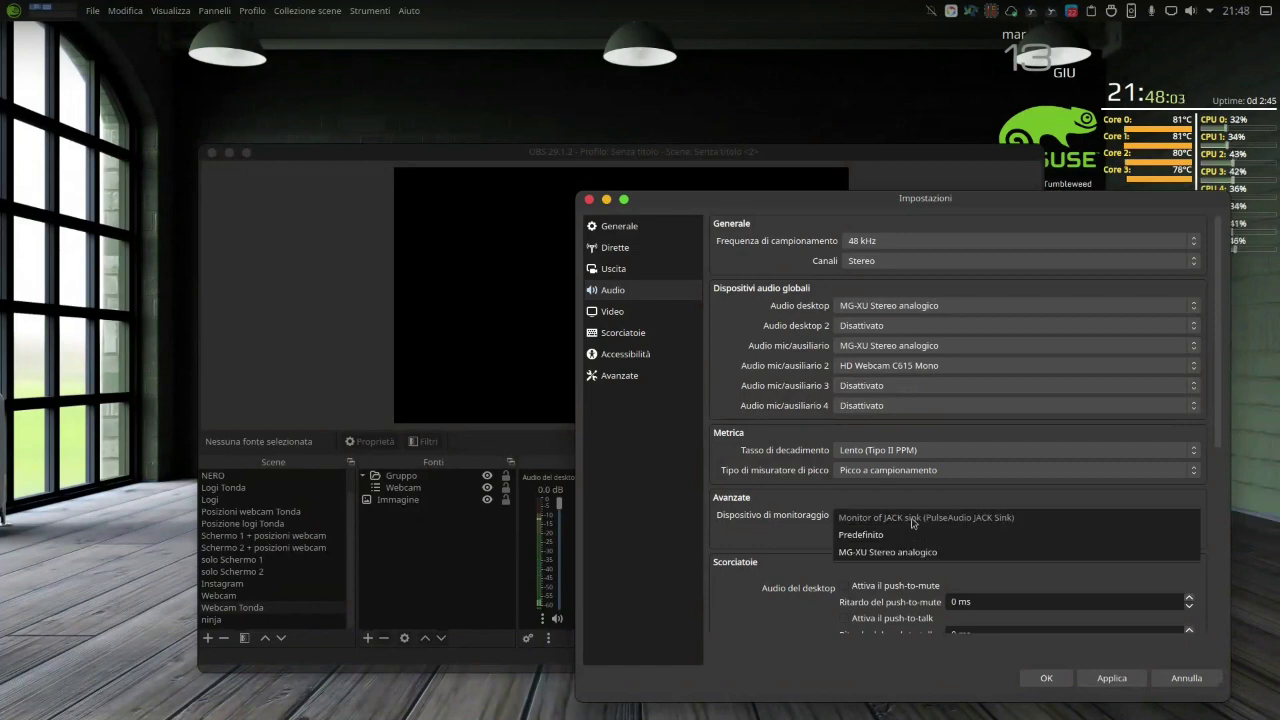
pyautogui.click(790, 540)
pyautogui.click(886, 516)
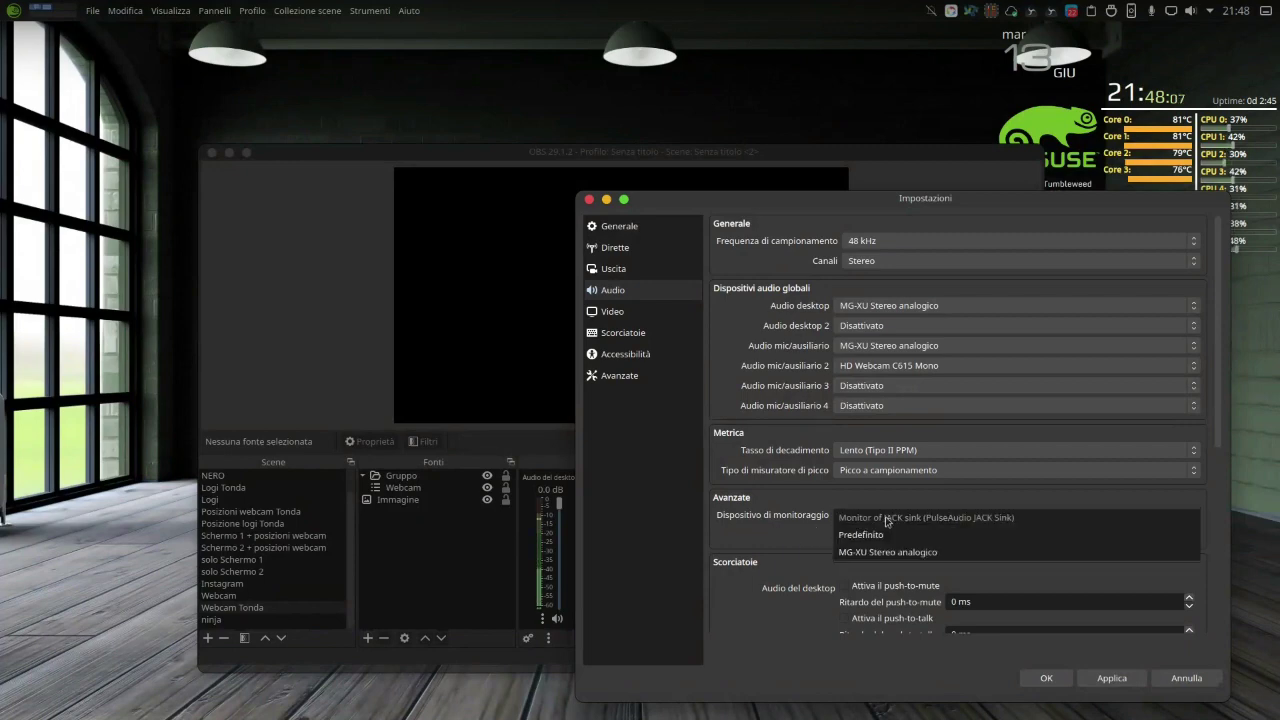
pyautogui.click(778, 543)
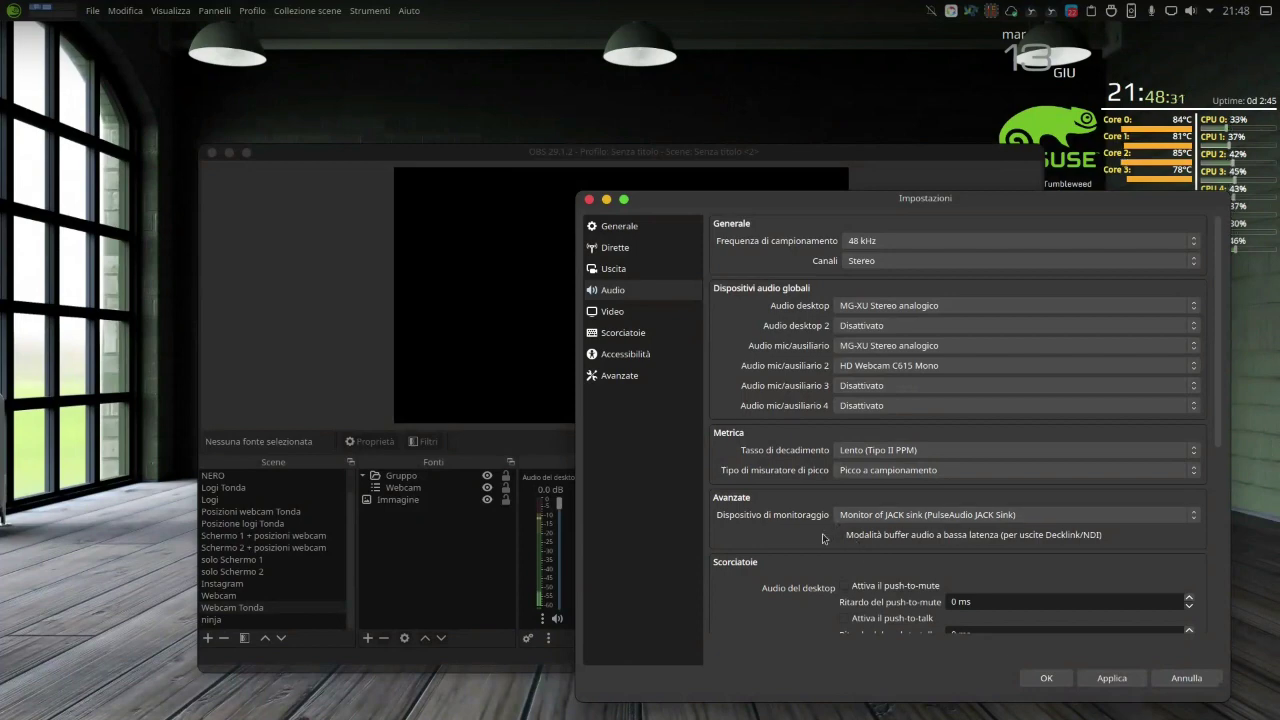
pyautogui.scroll(-1, 822, 539)
pyautogui.scroll(-4, 822, 539)
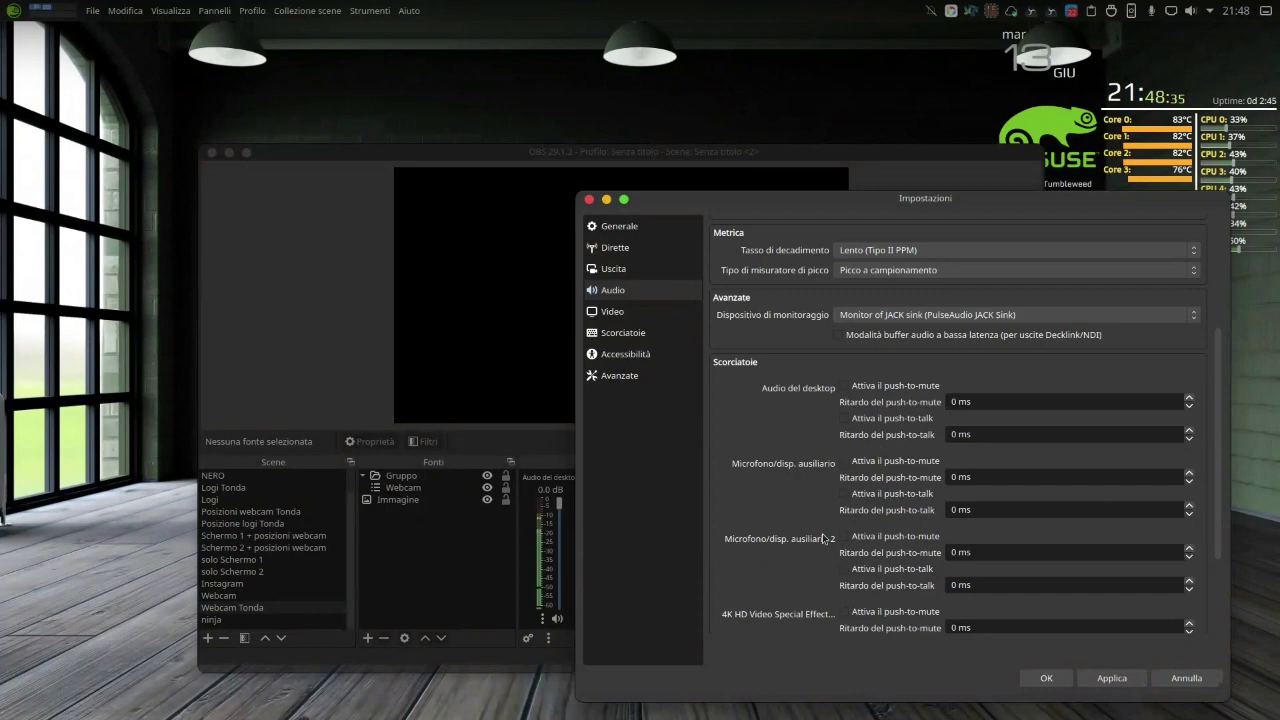
pyautogui.scroll(-3, 822, 539)
pyautogui.scroll(5, 822, 539)
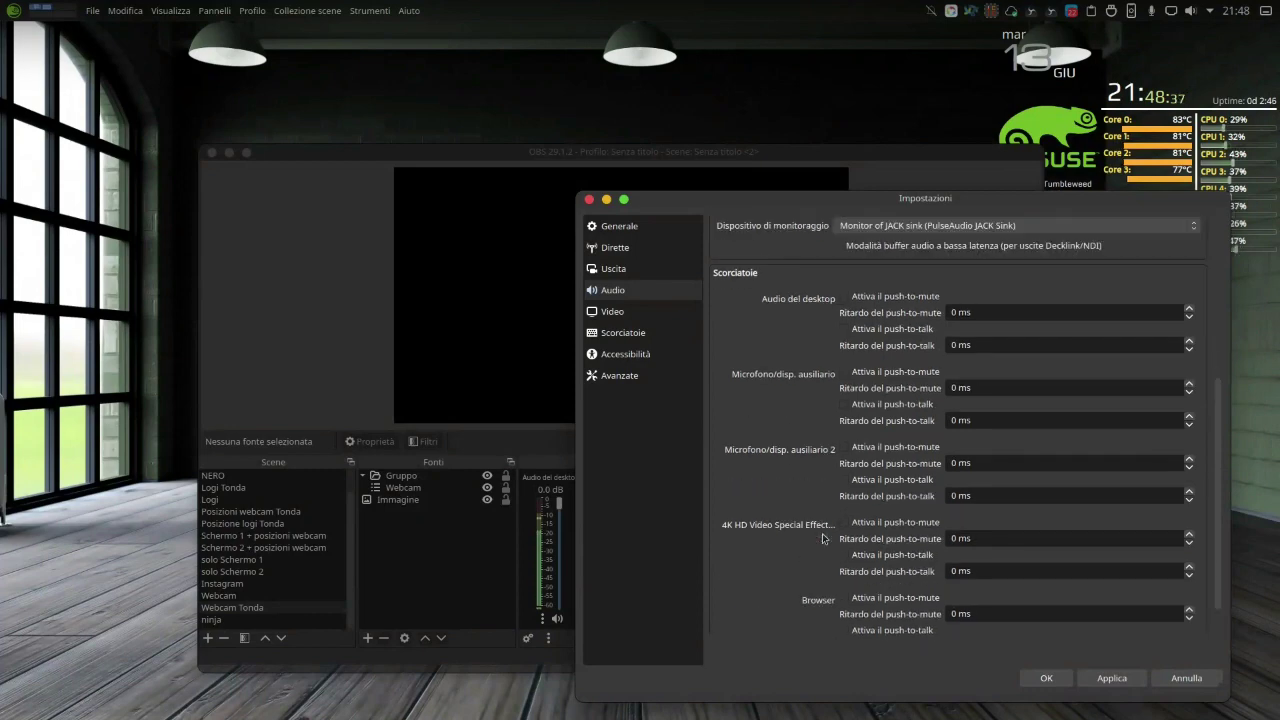
# - Open the Video settings and view the base resolution choices, keeping 1920x1080
pyautogui.click(632, 316)
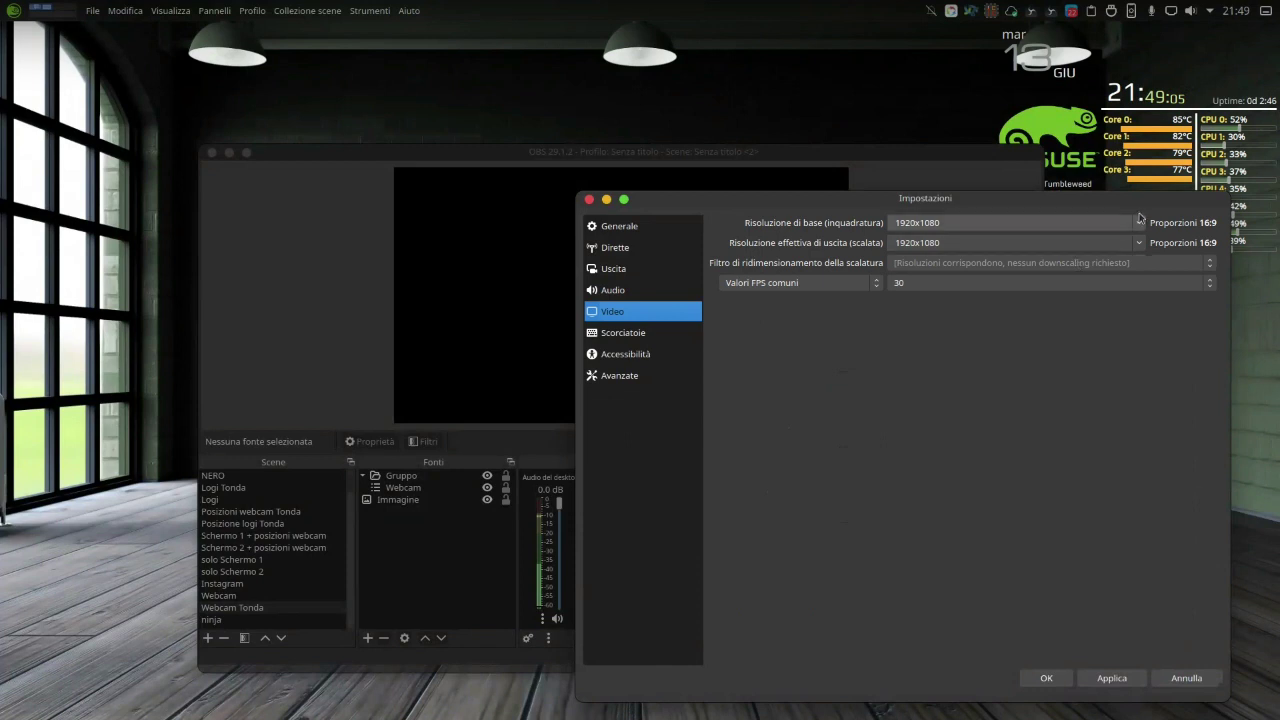
pyautogui.click(1139, 223)
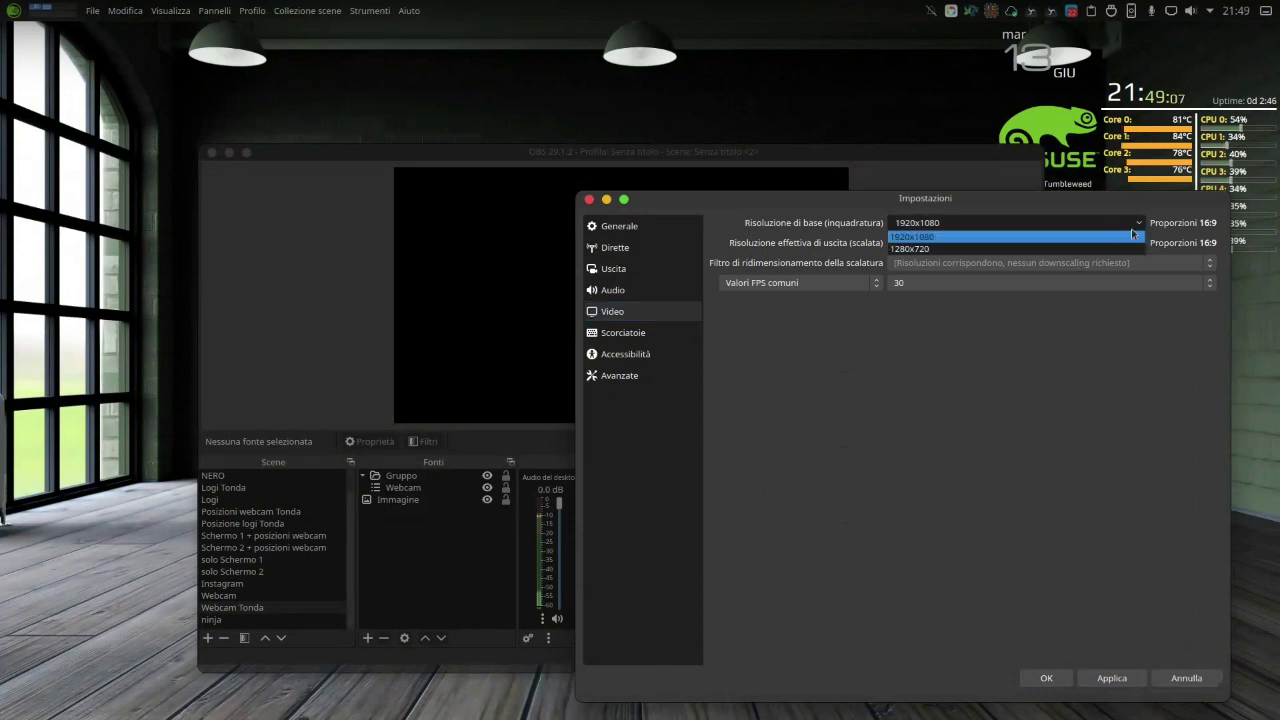
pyautogui.click(1100, 237)
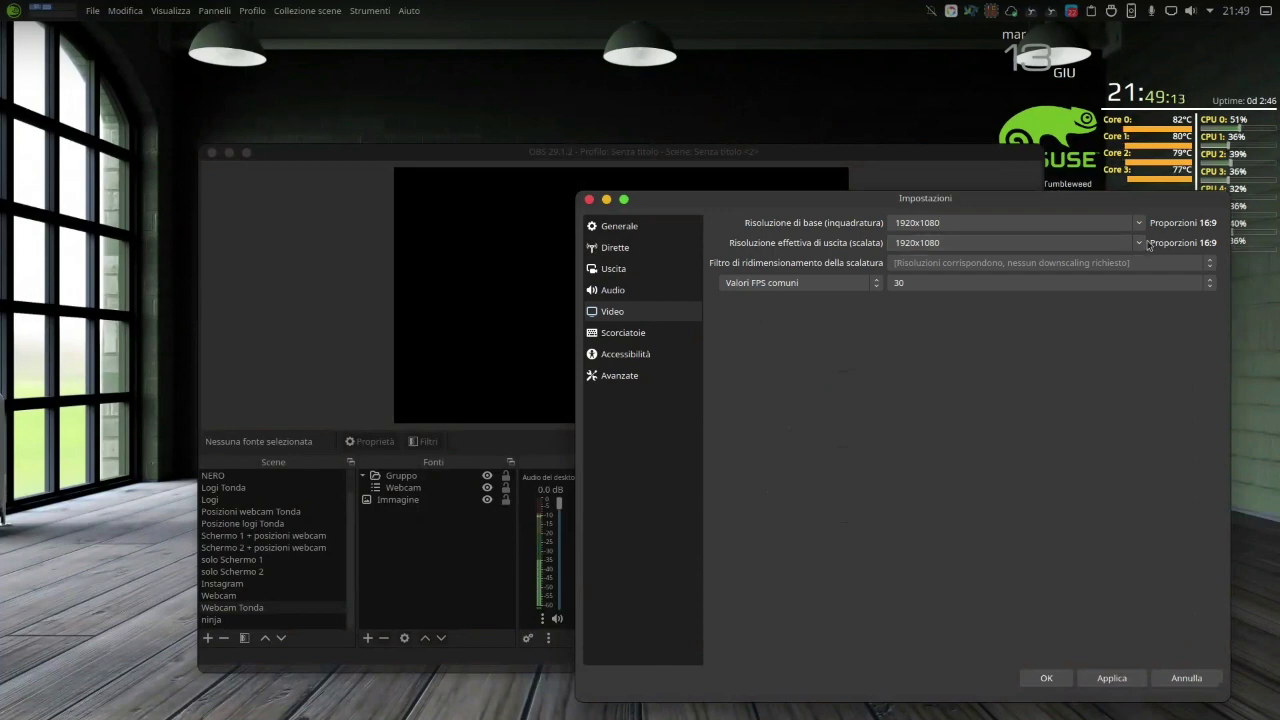
# - Try 1280x720 as the scaled output resolution, and set it back to 1920x1080
pyautogui.click(1140, 243)
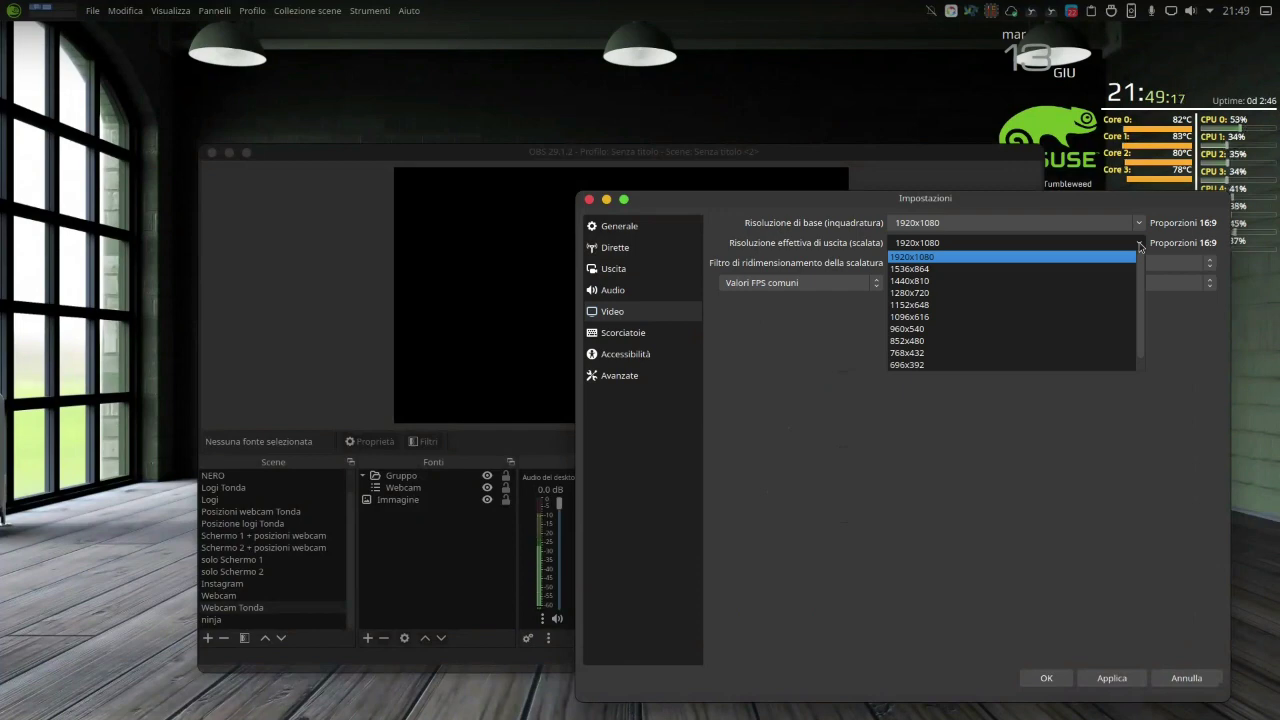
pyautogui.click(1090, 293)
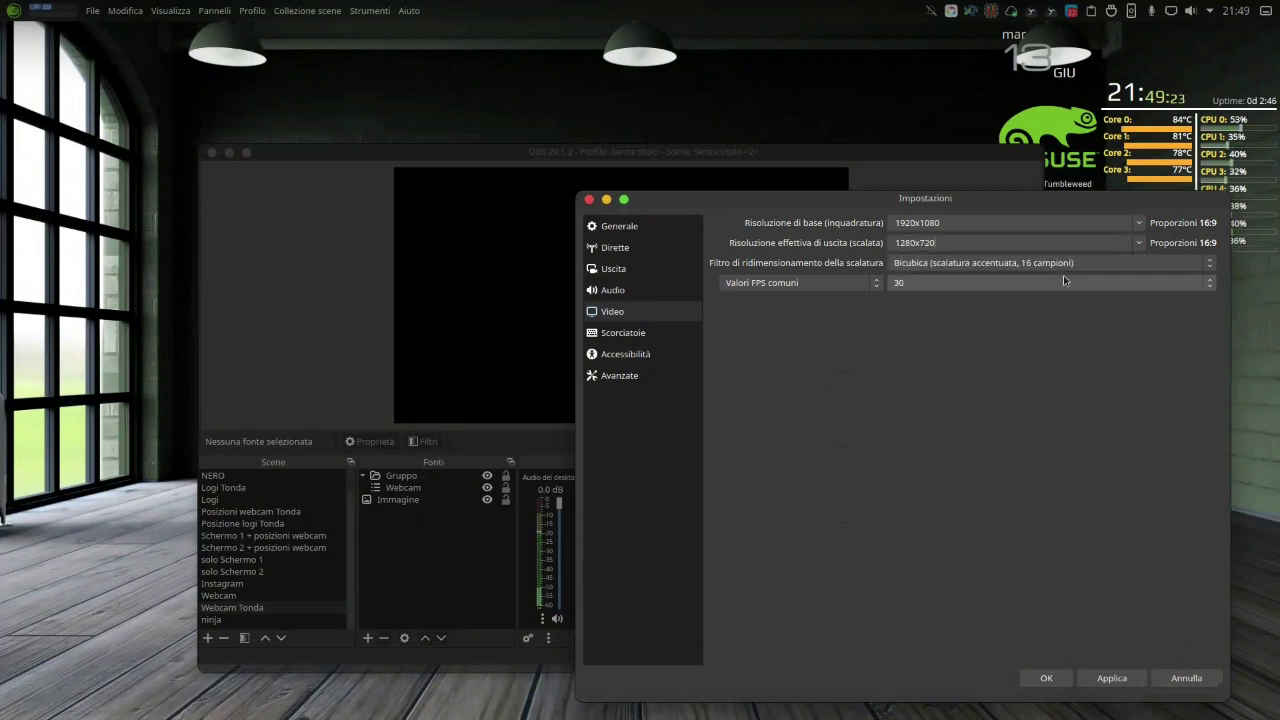
pyautogui.click(1140, 243)
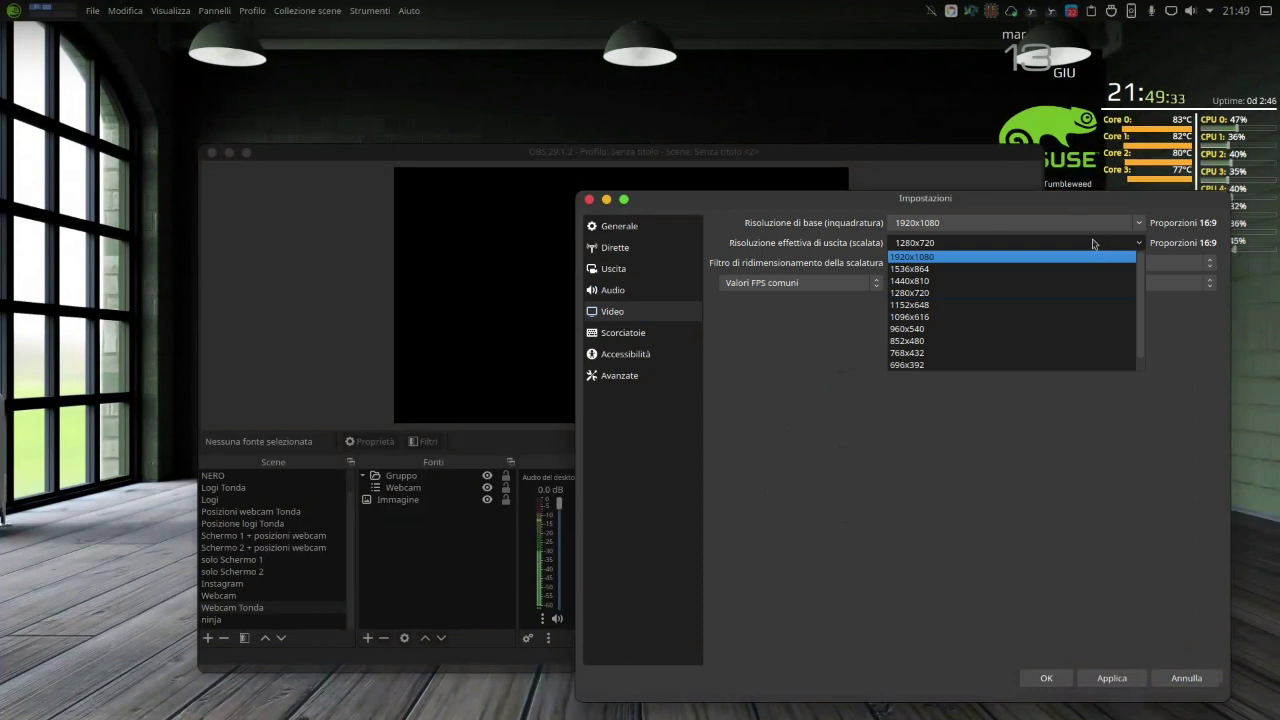
pyautogui.click(1078, 265)
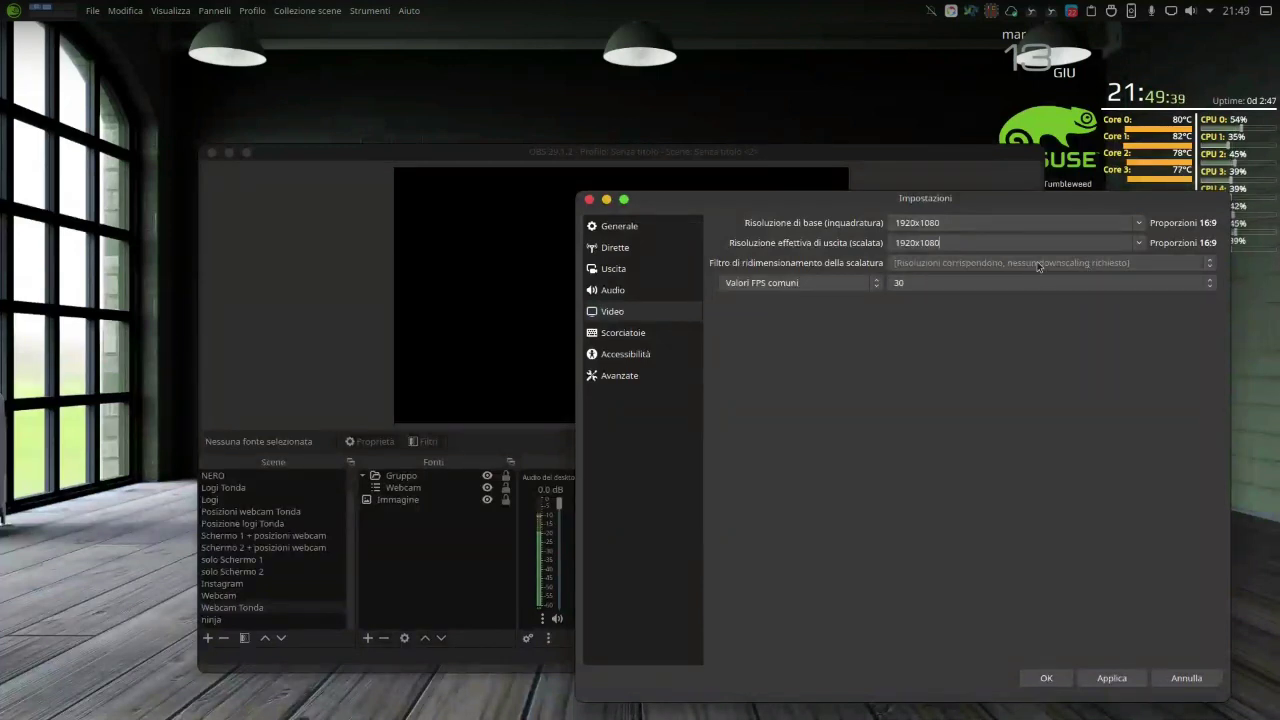
# - Try 60 as the common FPS value, review the other frame rates, and set it back to 30
pyautogui.click(956, 282)
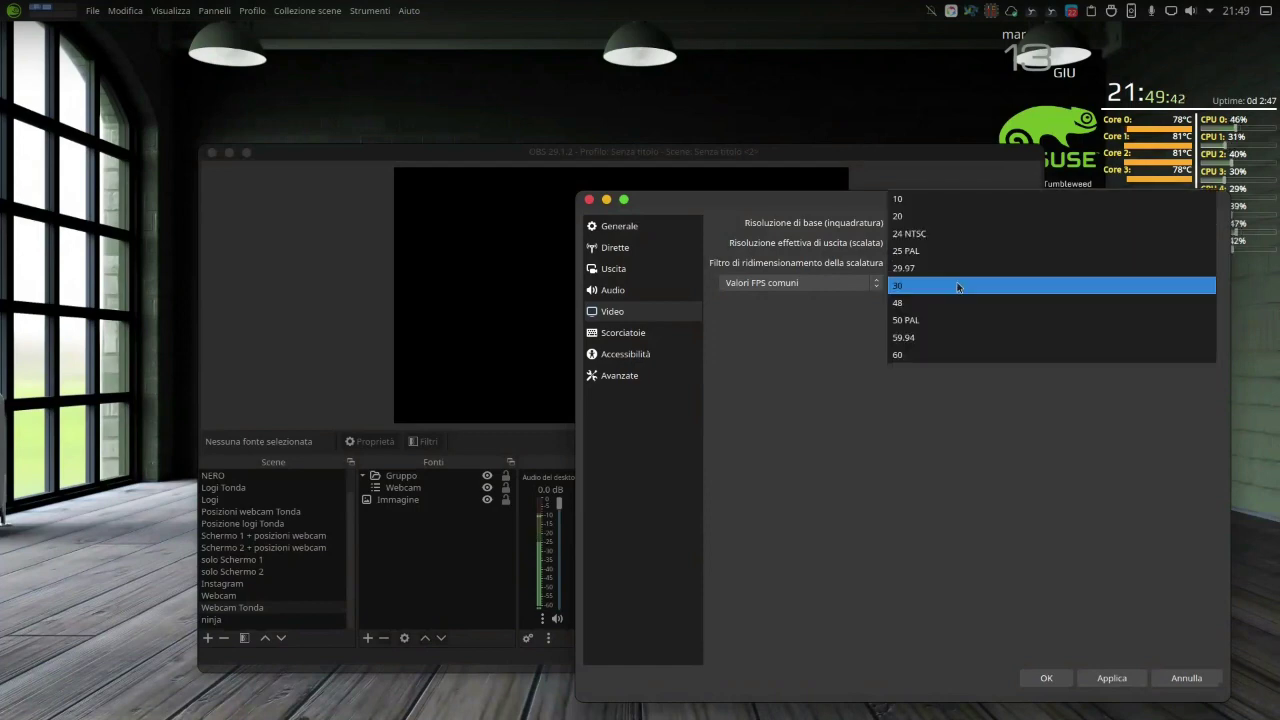
pyautogui.click(966, 356)
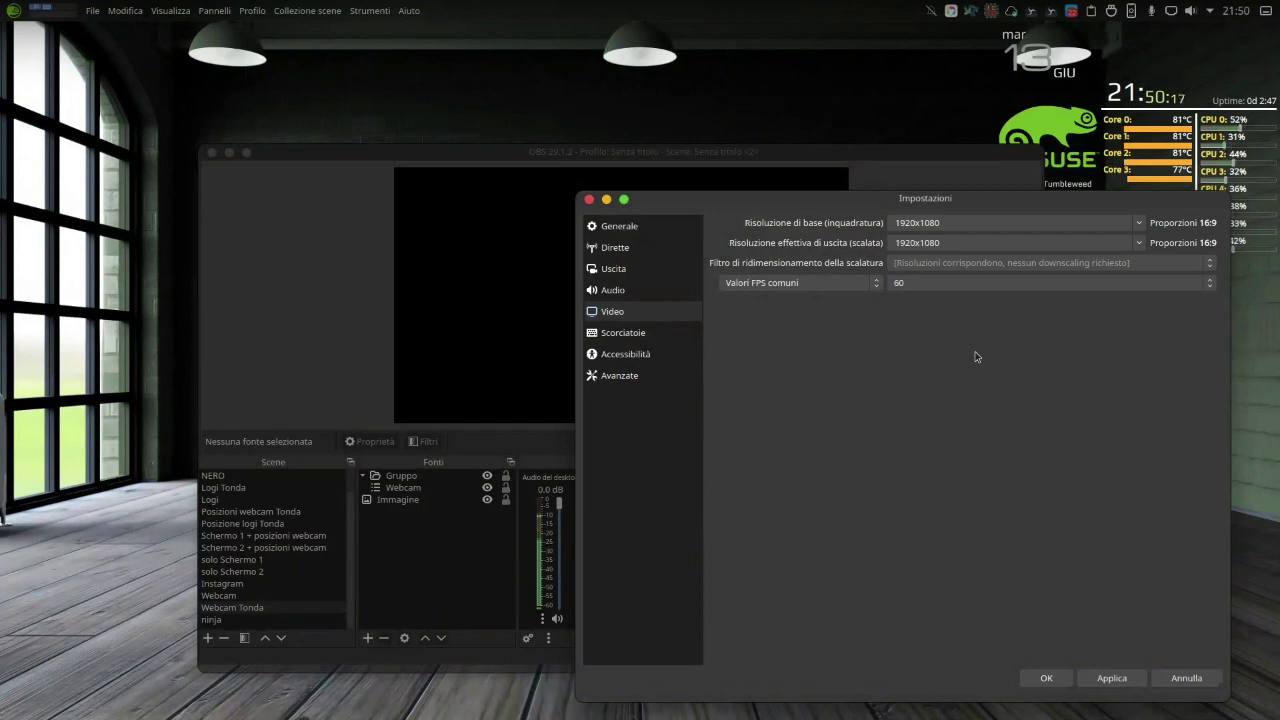
pyautogui.click(972, 283)
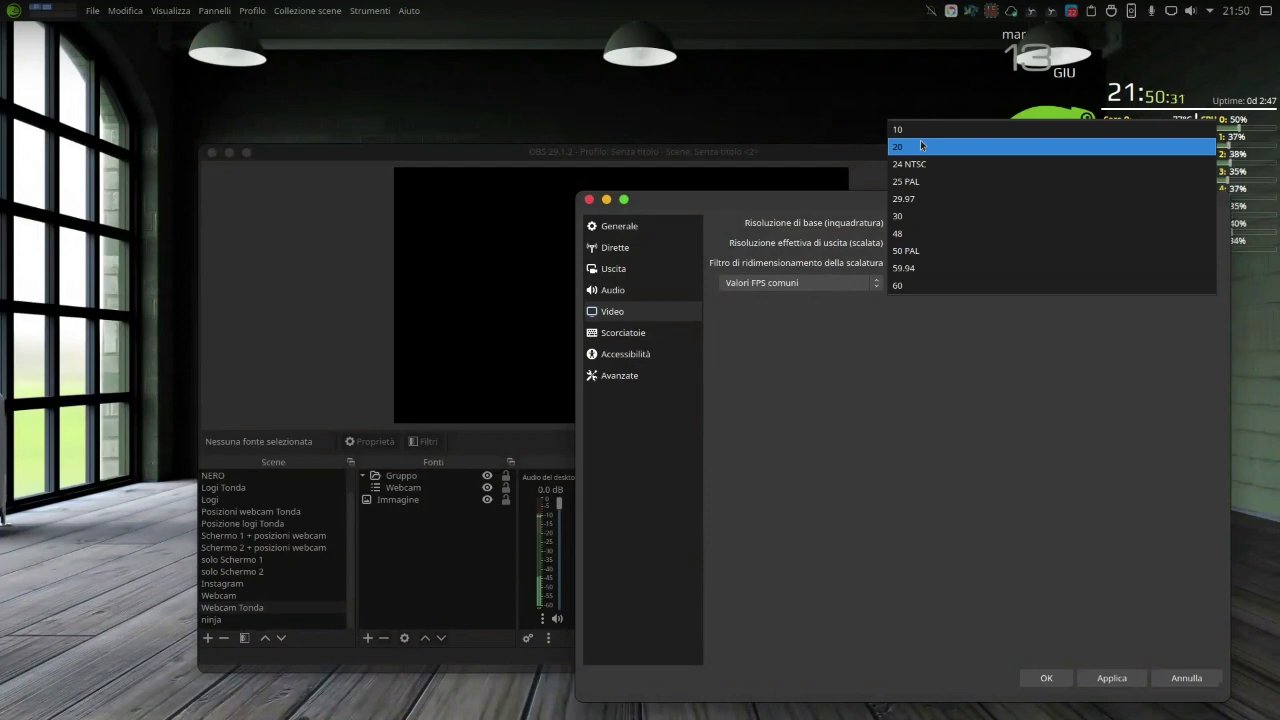
pyautogui.press('Return')
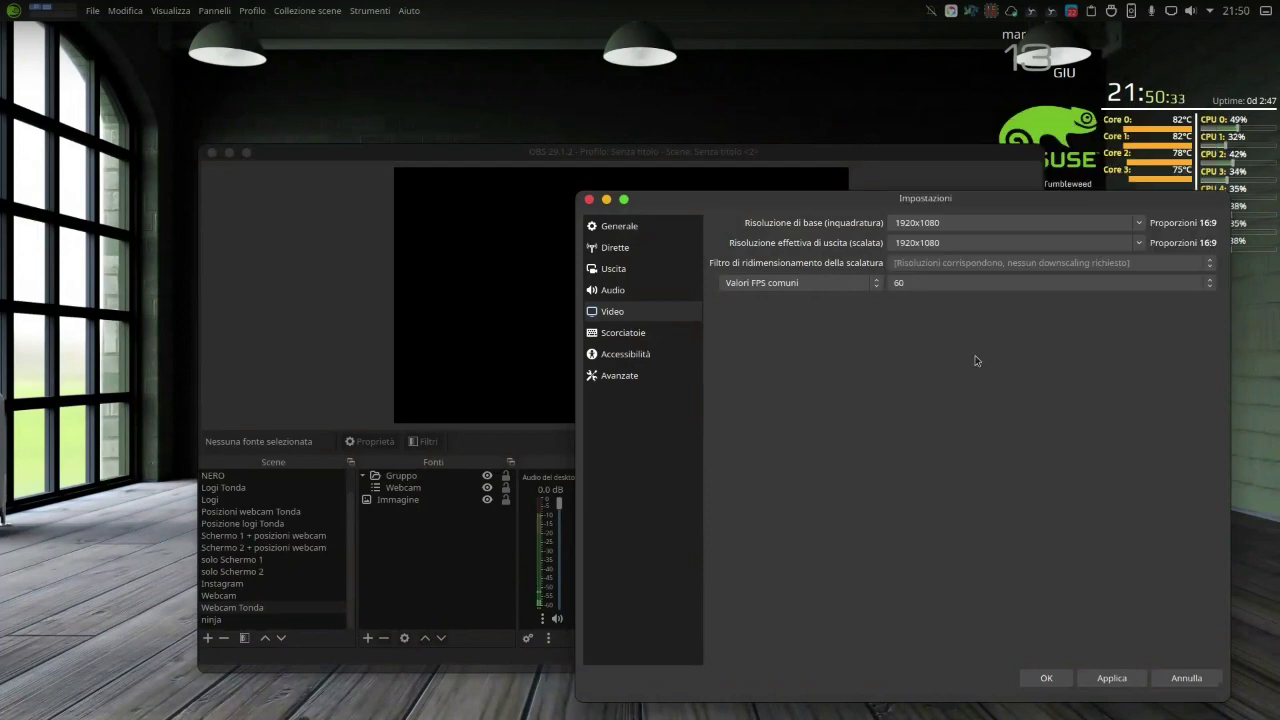
pyautogui.click(915, 289)
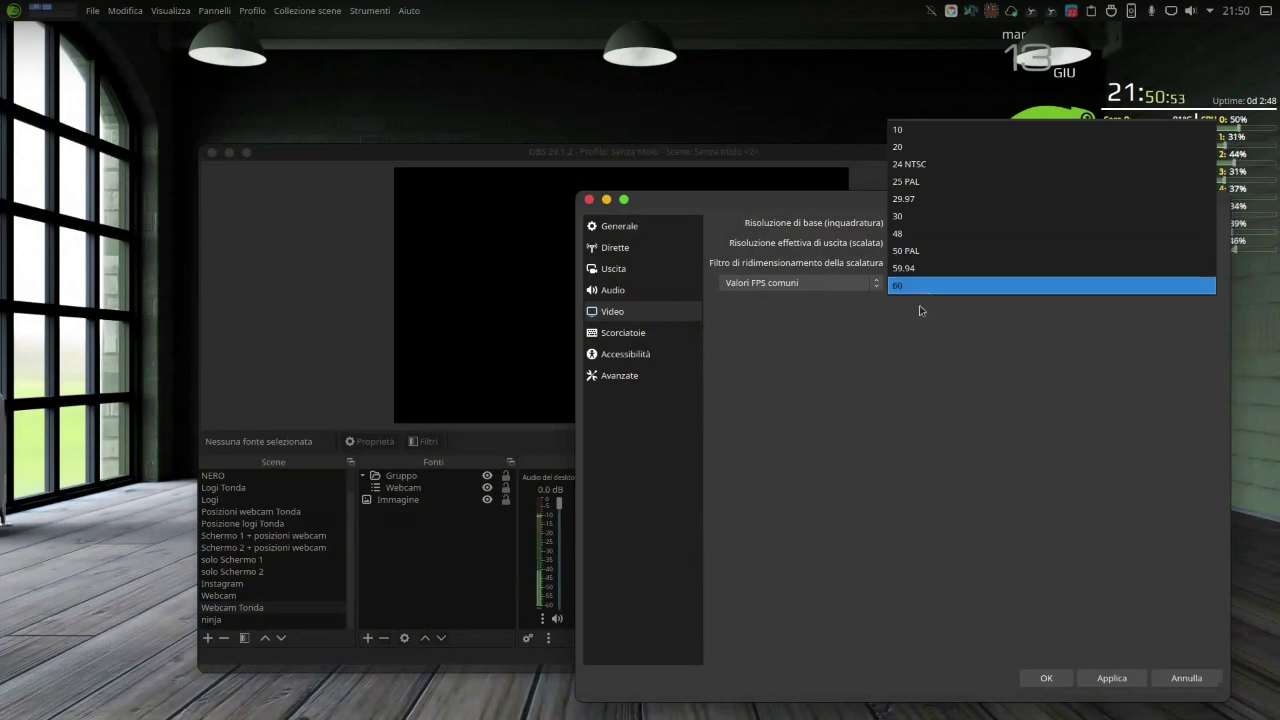
pyautogui.click(904, 216)
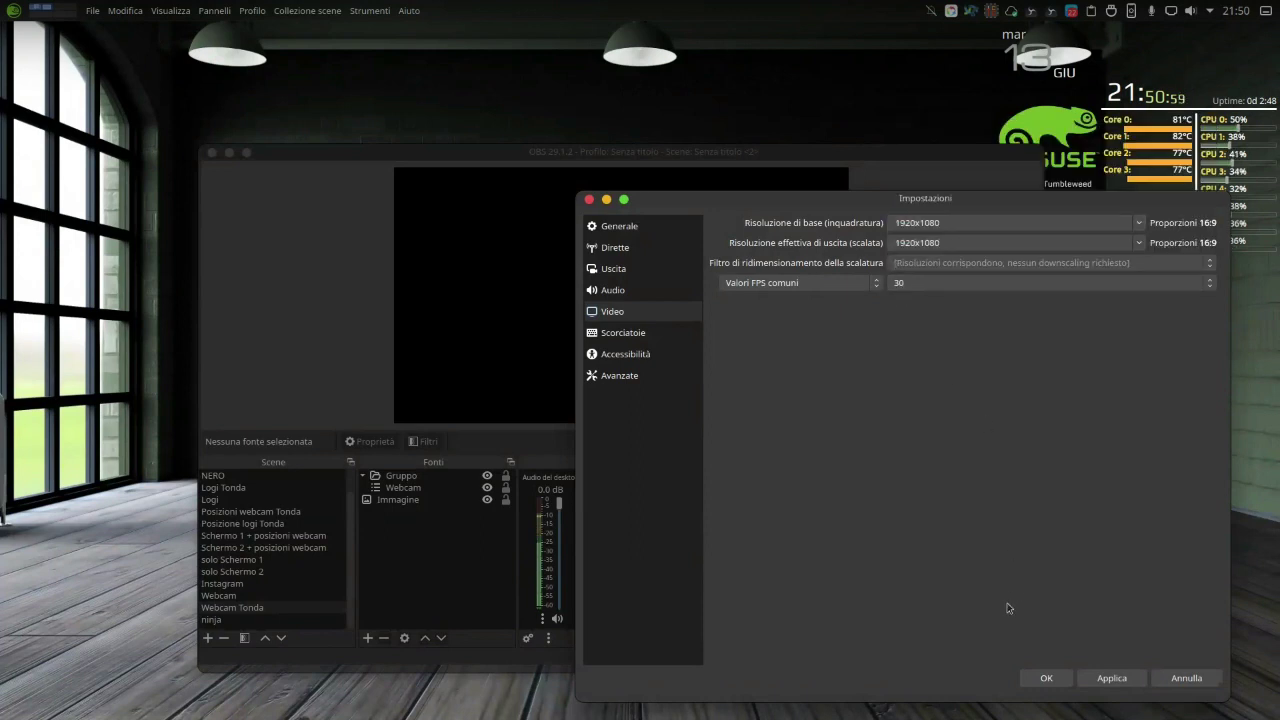
# - View the Scorciatoie settings, apply the settings and close the dialog
pyautogui.click(655, 340)
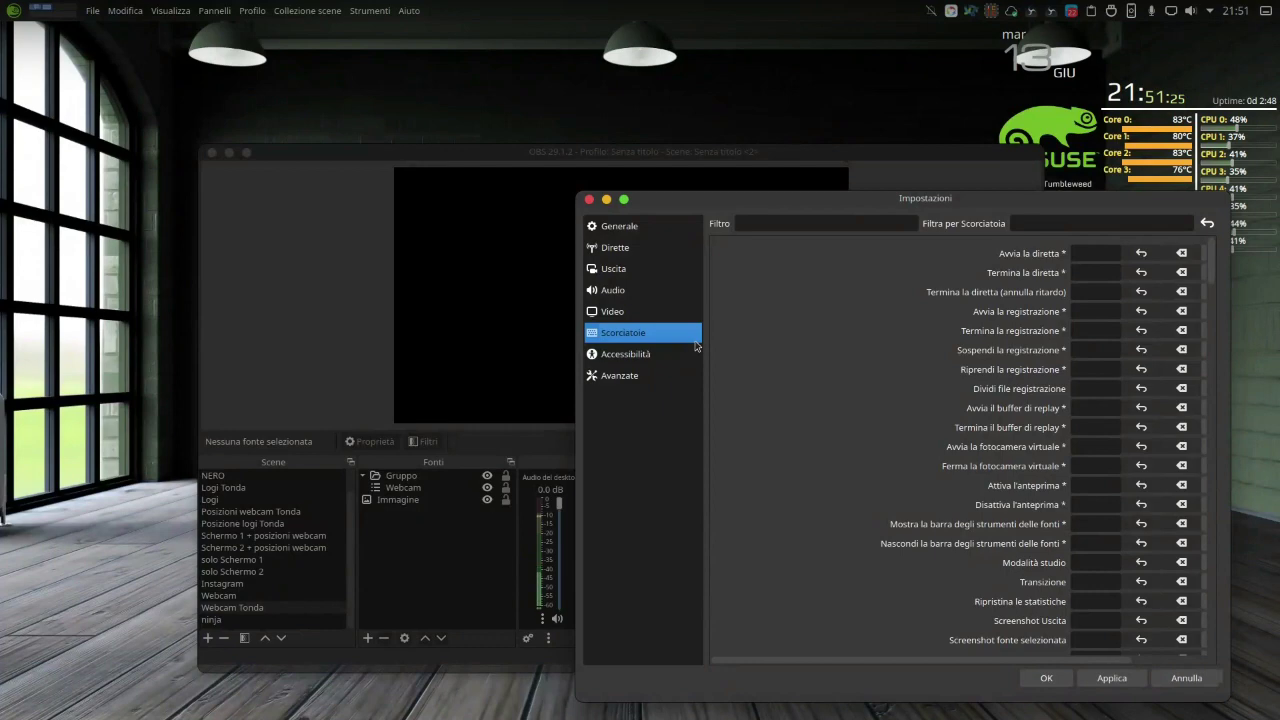
pyautogui.click(1108, 678)
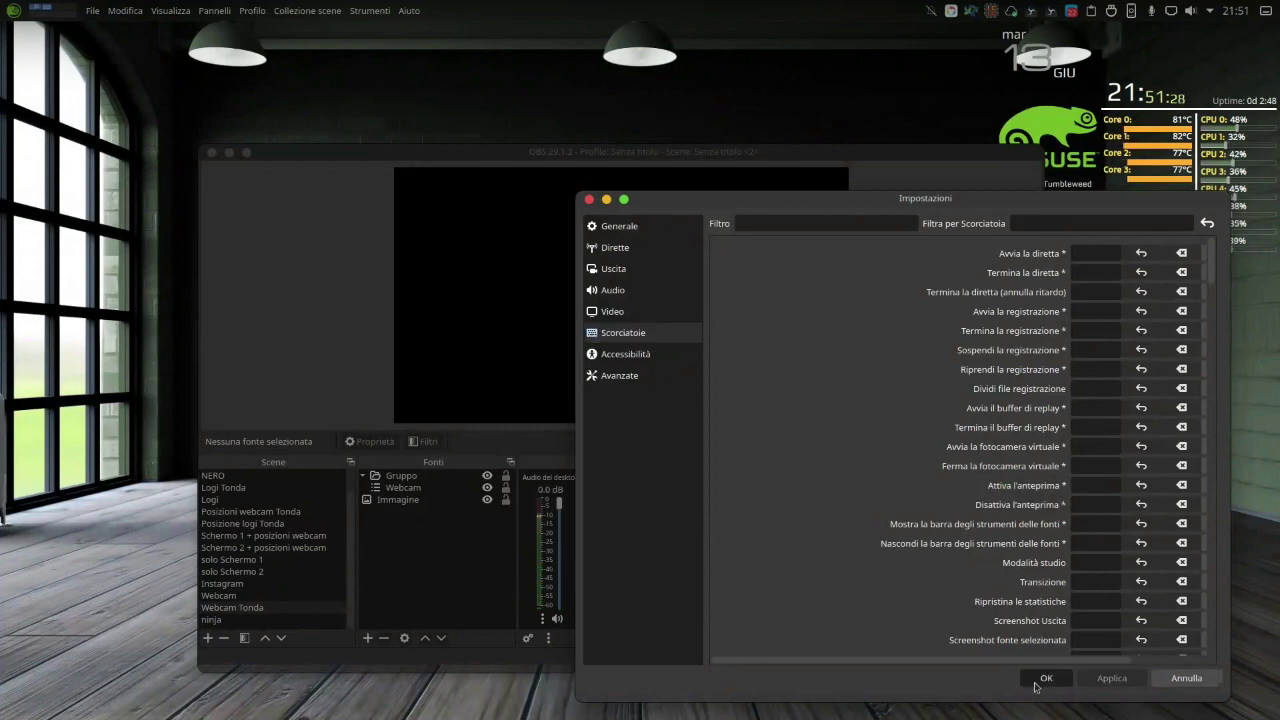
pyautogui.click(1044, 678)
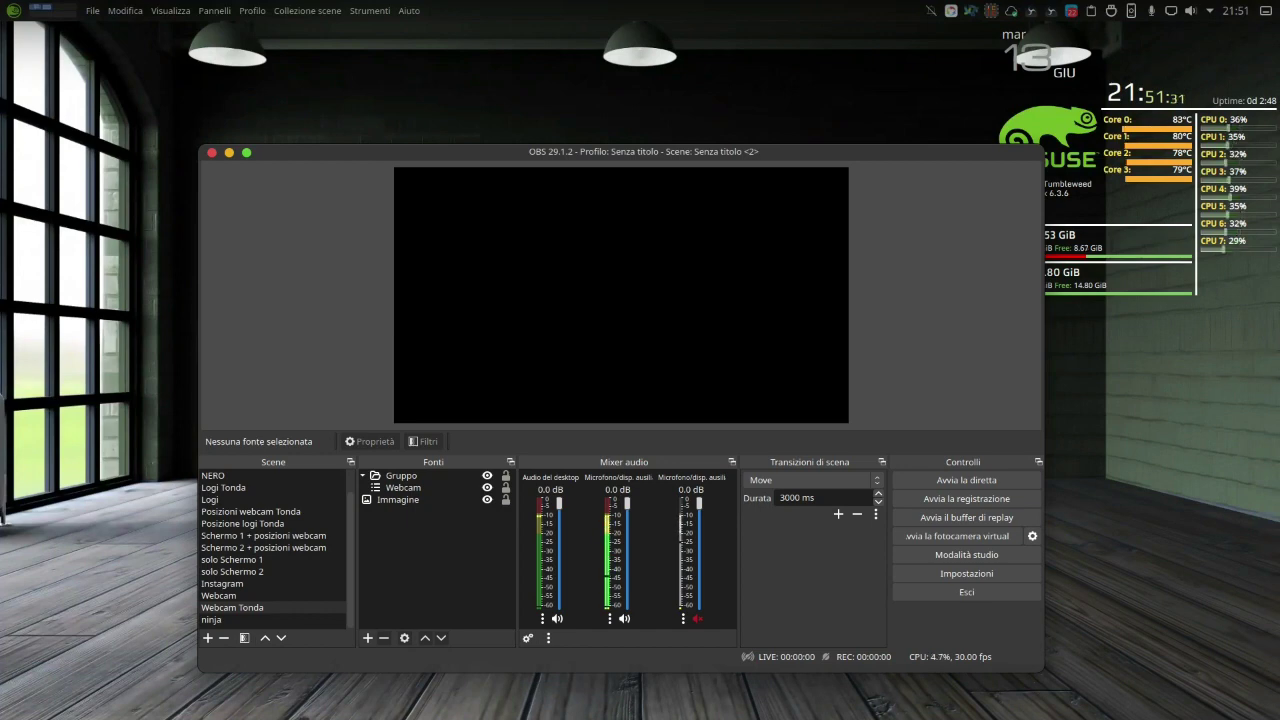
# - Bring the other OBS window, the one showing the Schermo 2 + posizioni webcam scene, to the front
pyautogui.moveTo(180, 130); pyautogui.dragTo(1038, 70)
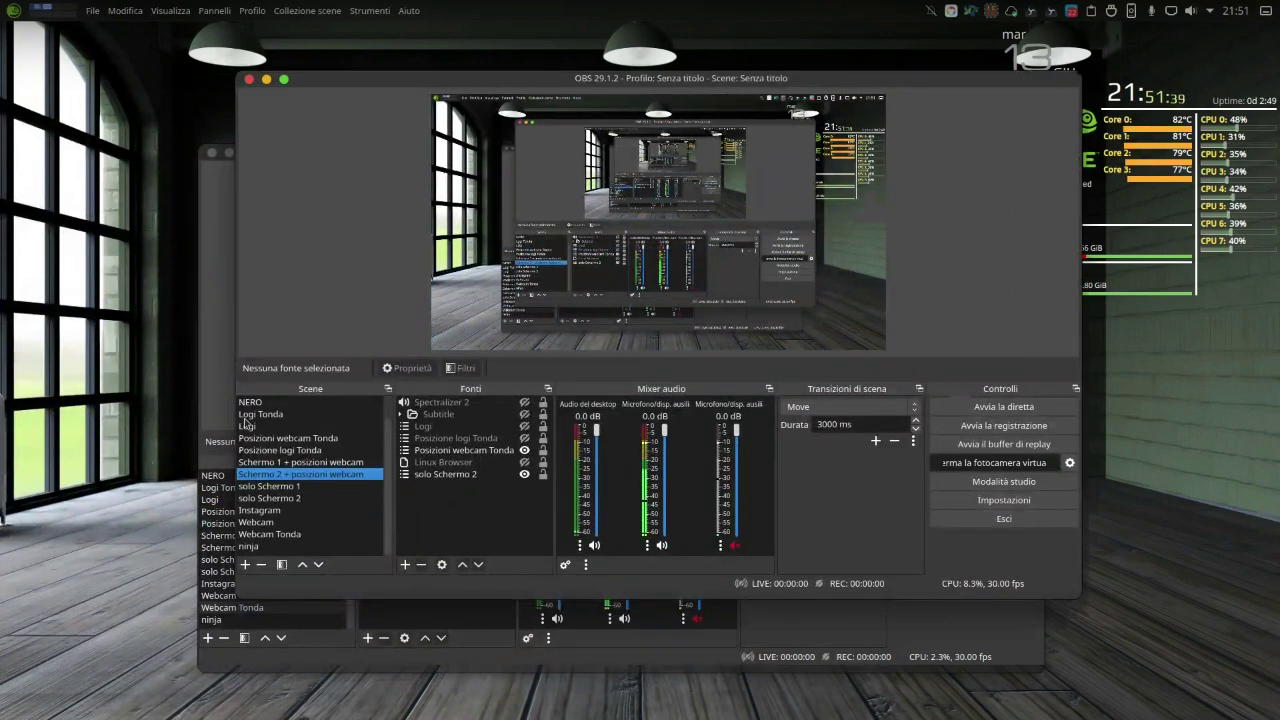
pyautogui.click(377, 247)
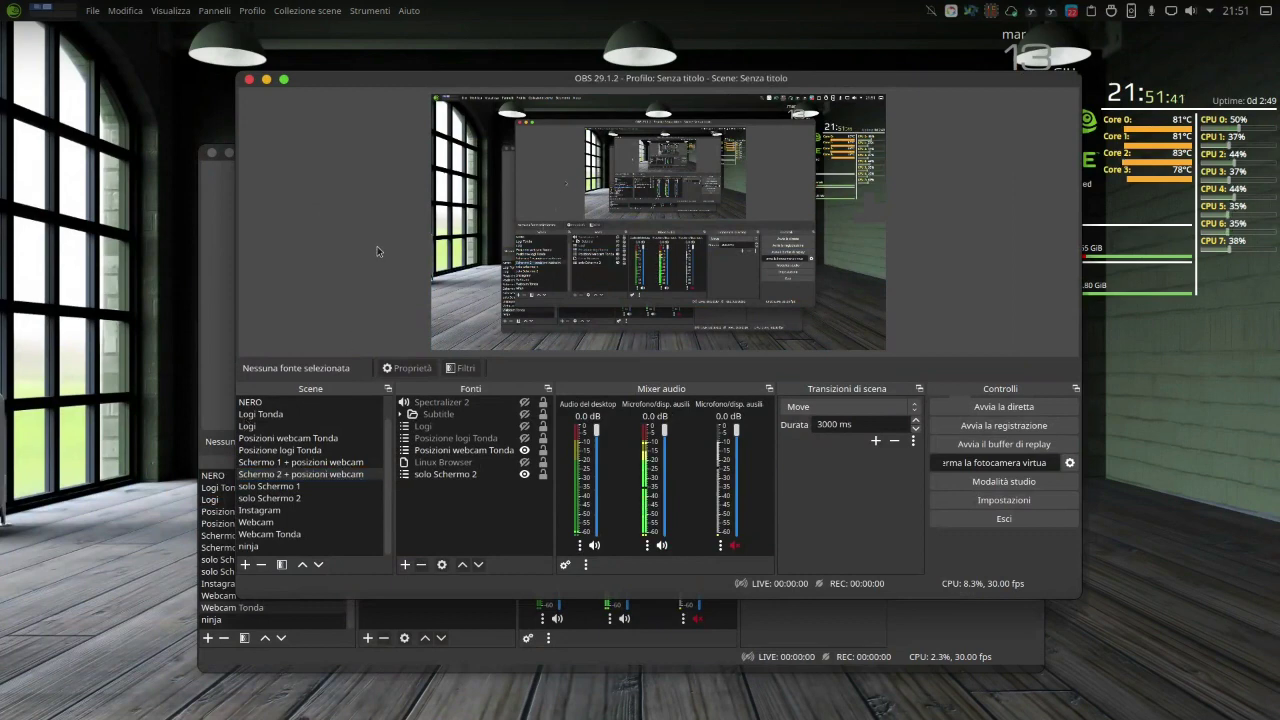
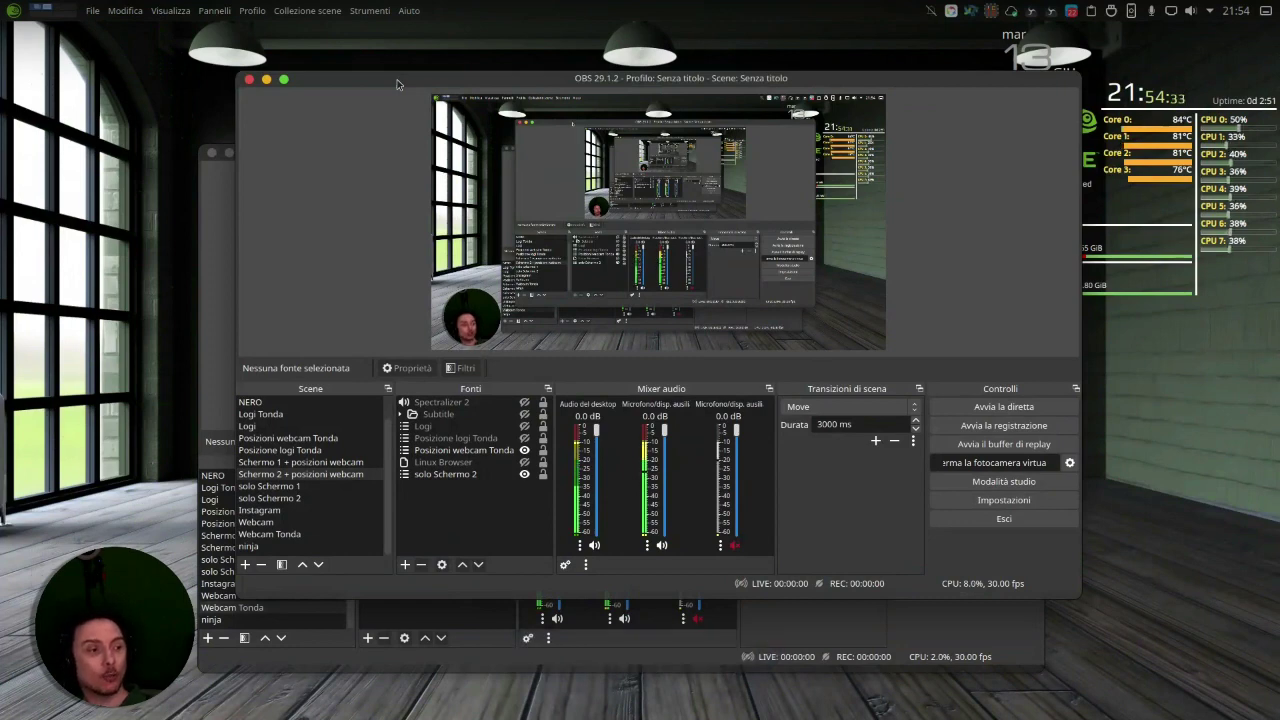
# - Review the Generale, Dirette and Uscita settings of the front OBS window and close its settings dialog without changes
pyautogui.click(1005, 502)
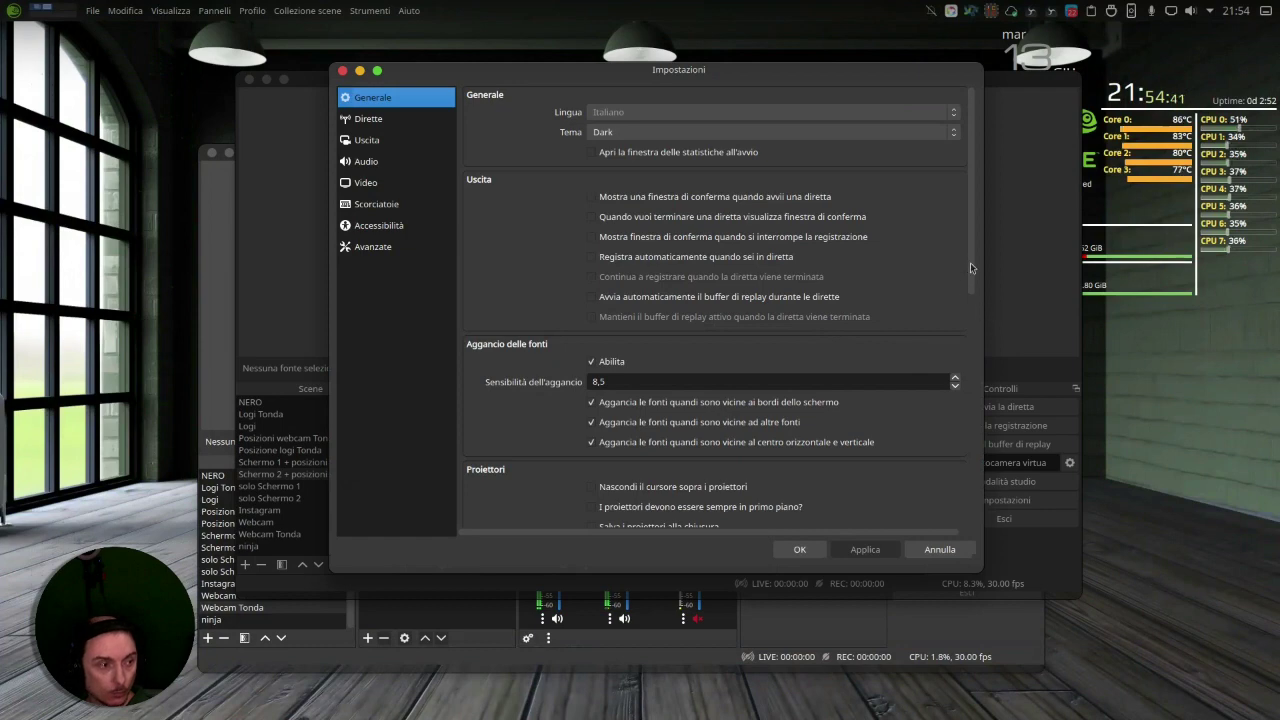
pyautogui.moveTo(967, 269); pyautogui.dragTo(391, 129)
pyautogui.click(378, 122)
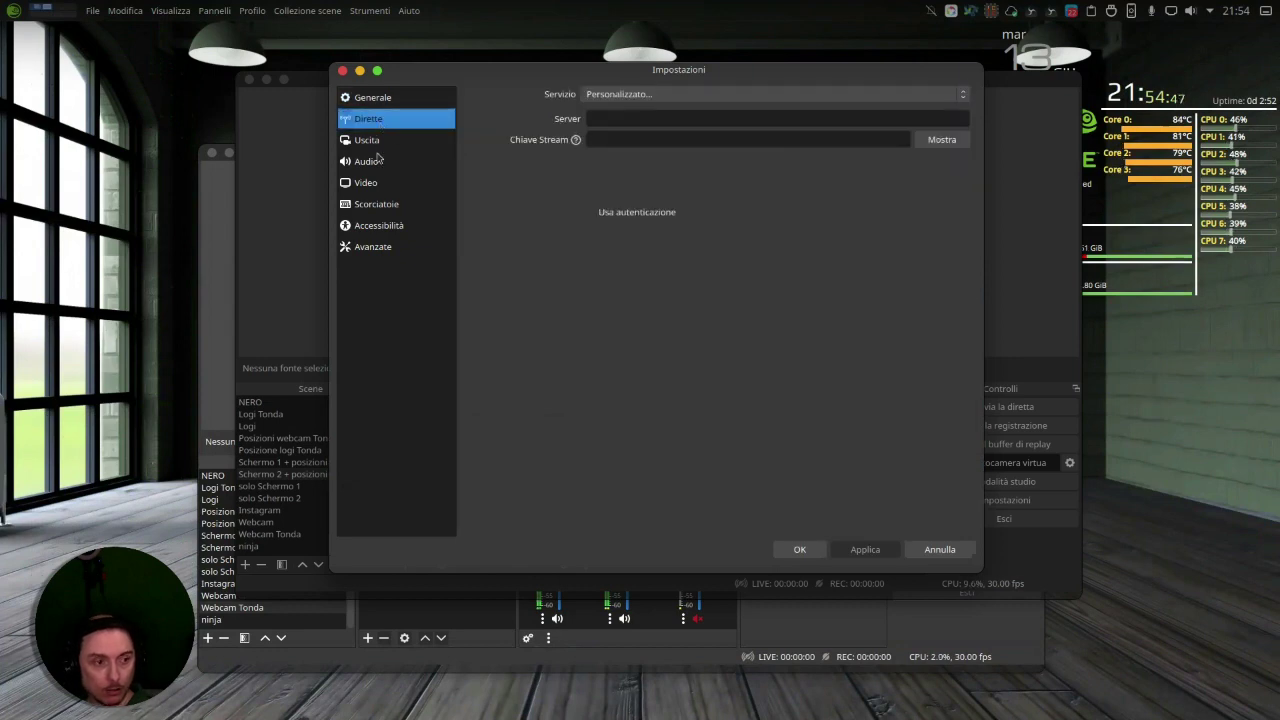
pyautogui.click(377, 160)
pyautogui.click(368, 141)
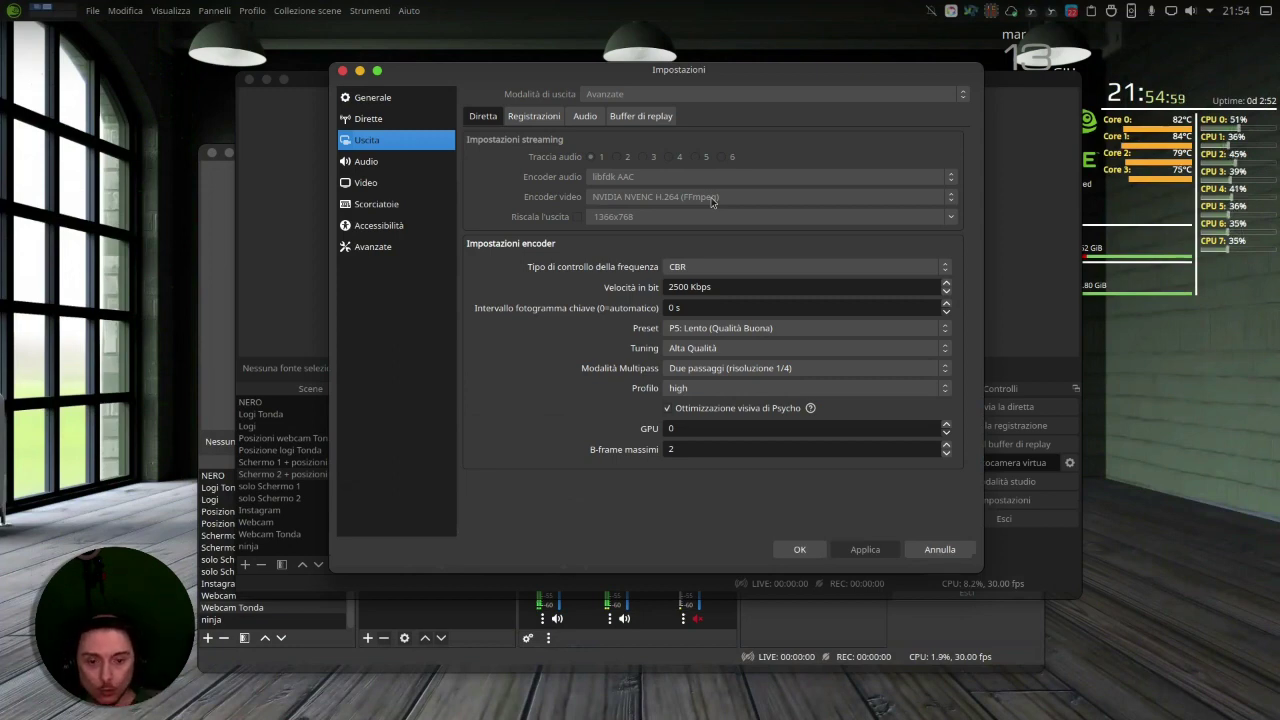
pyautogui.click(341, 71)
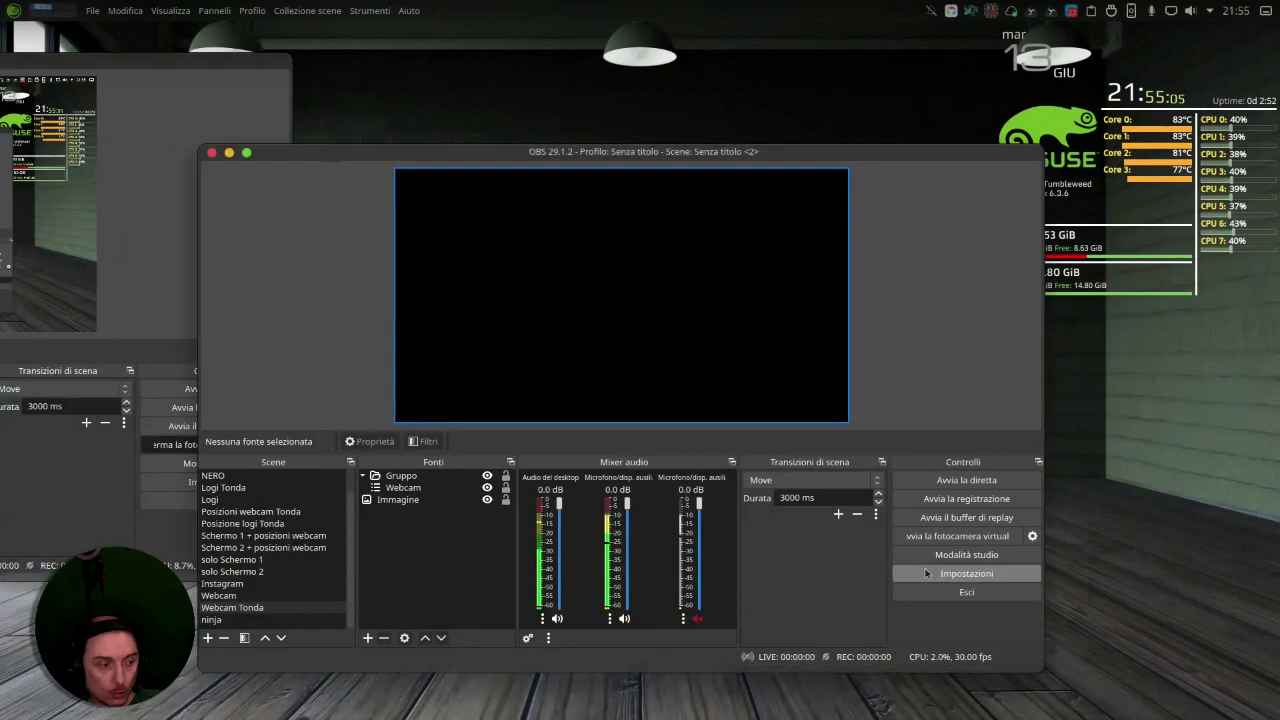
# - Review the Video, Uscita and Audio settings of the second OBS window, including the streaming video encoder choices, and cancel the dialog
pyautogui.click(925, 573)
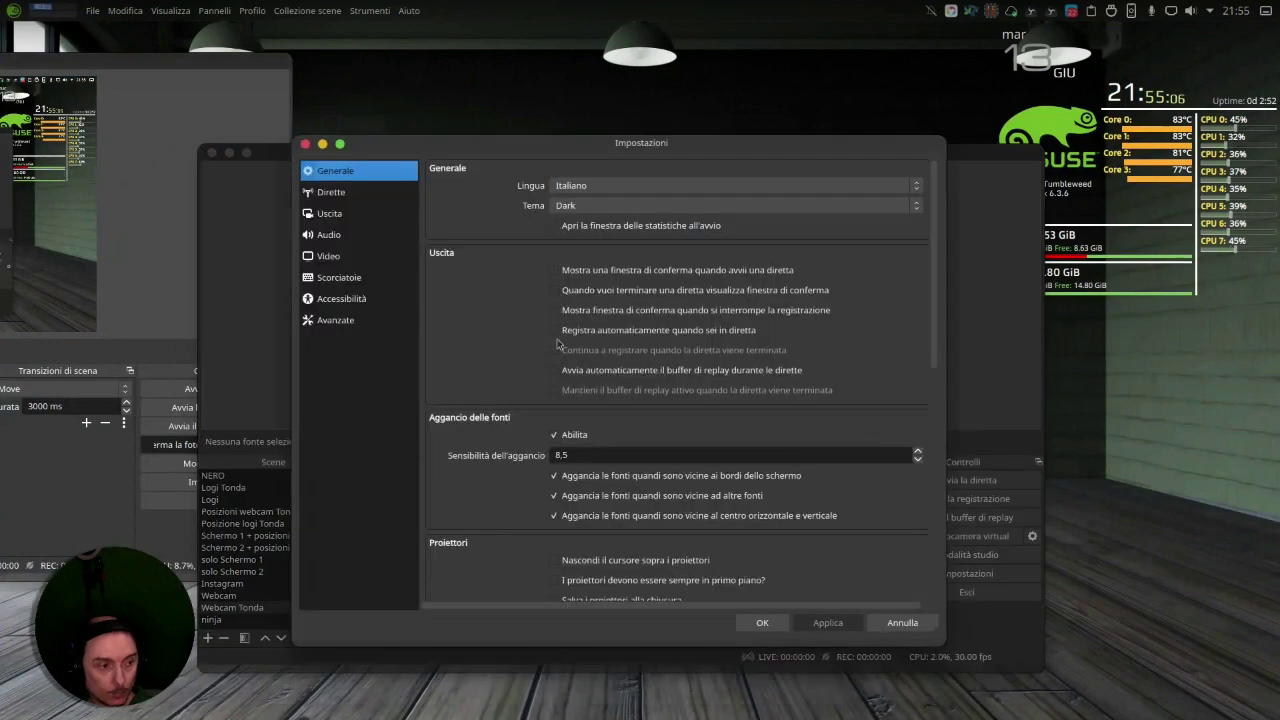
pyautogui.click(350, 257)
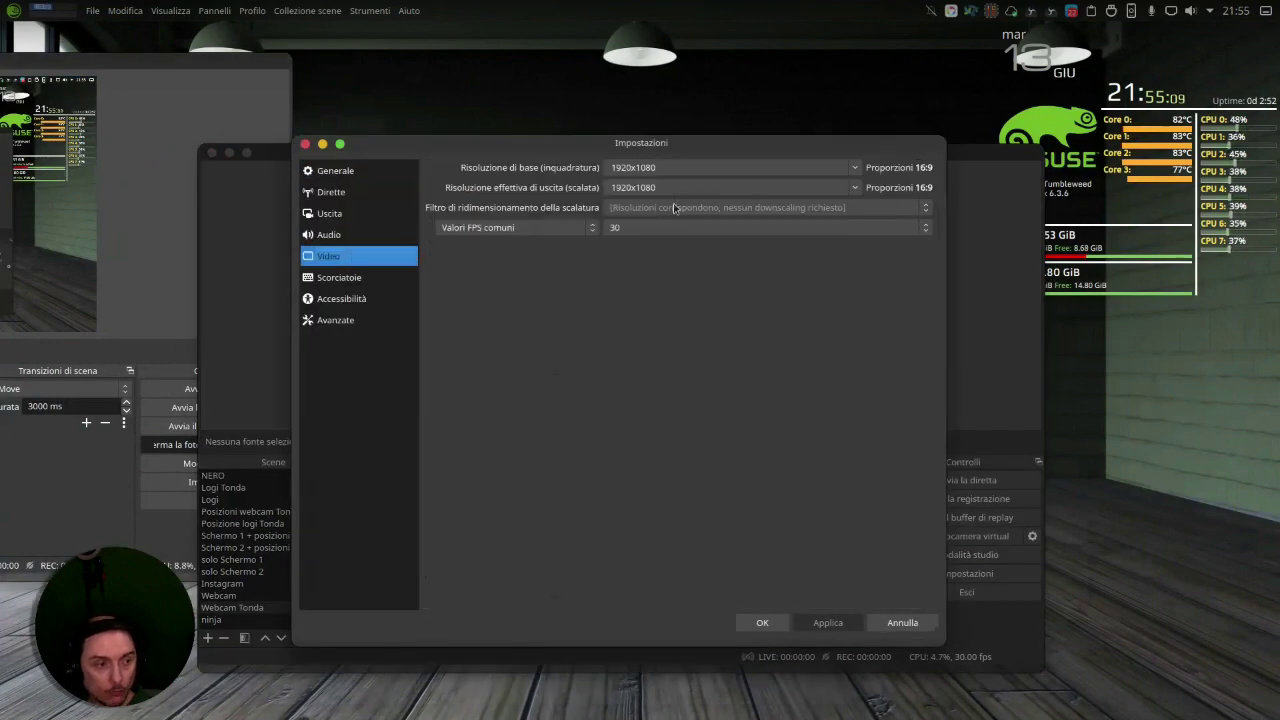
pyautogui.click(345, 215)
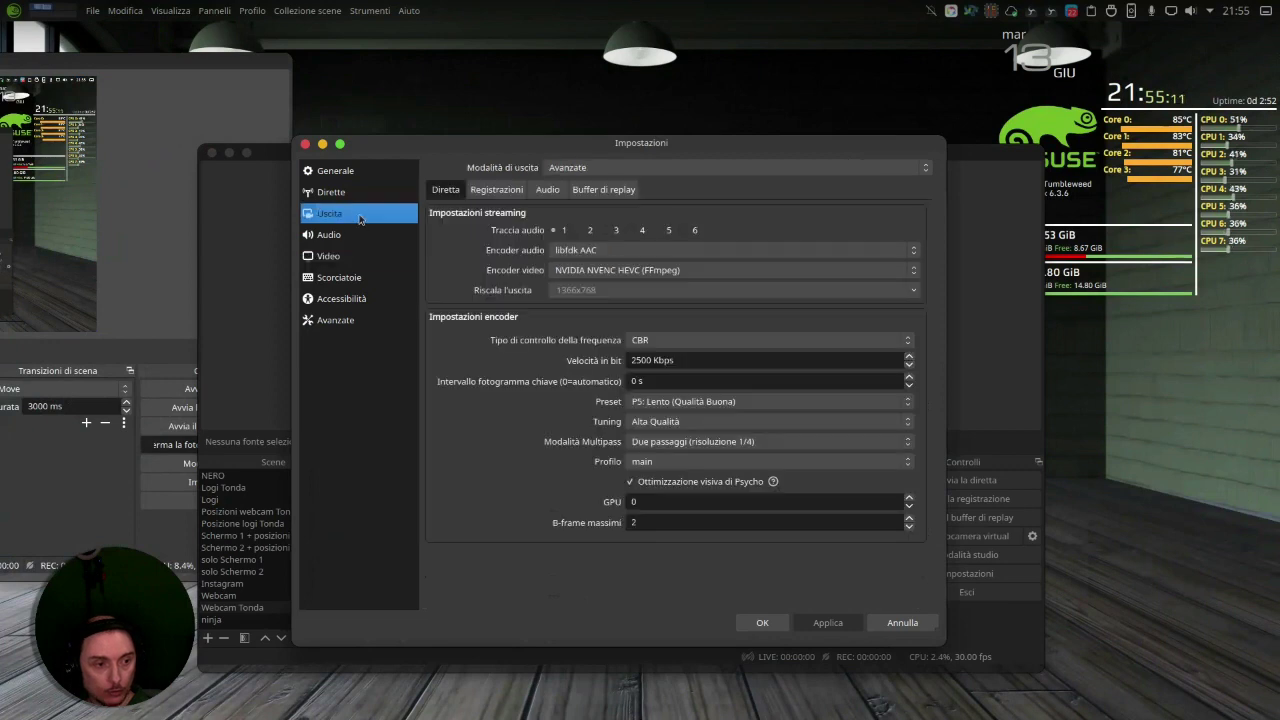
pyautogui.click(602, 272)
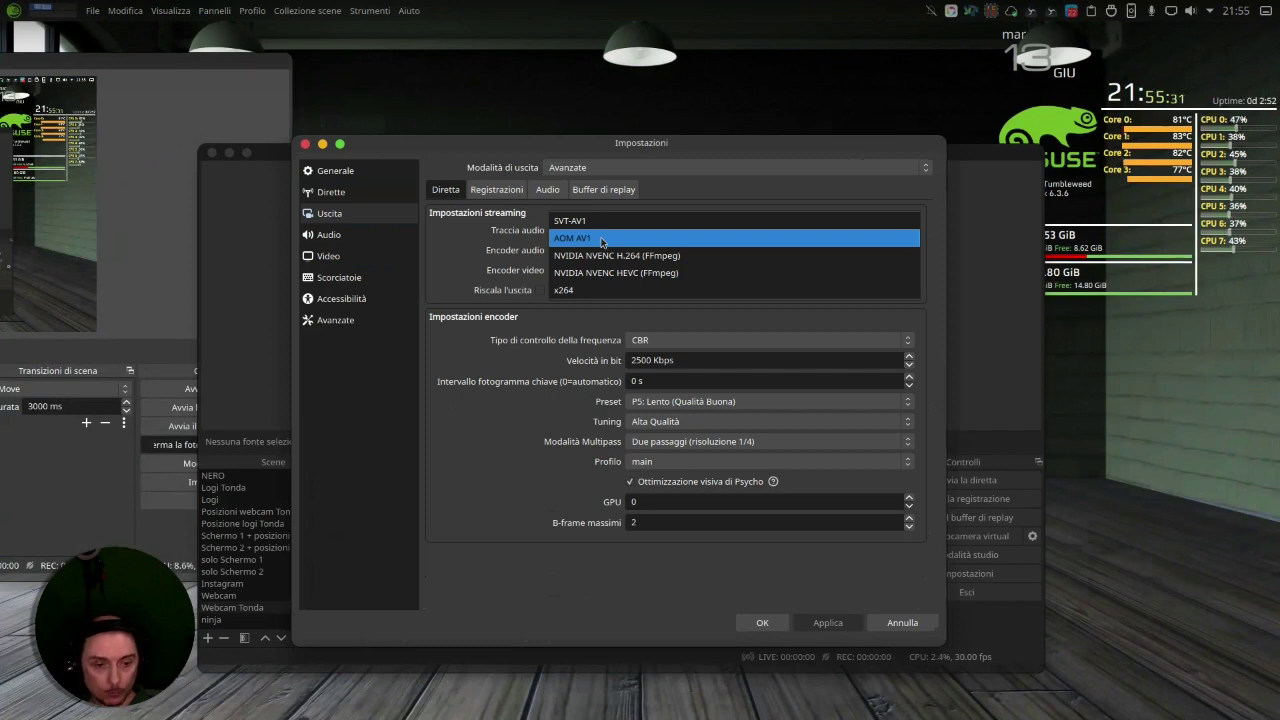
pyautogui.press('Escape')
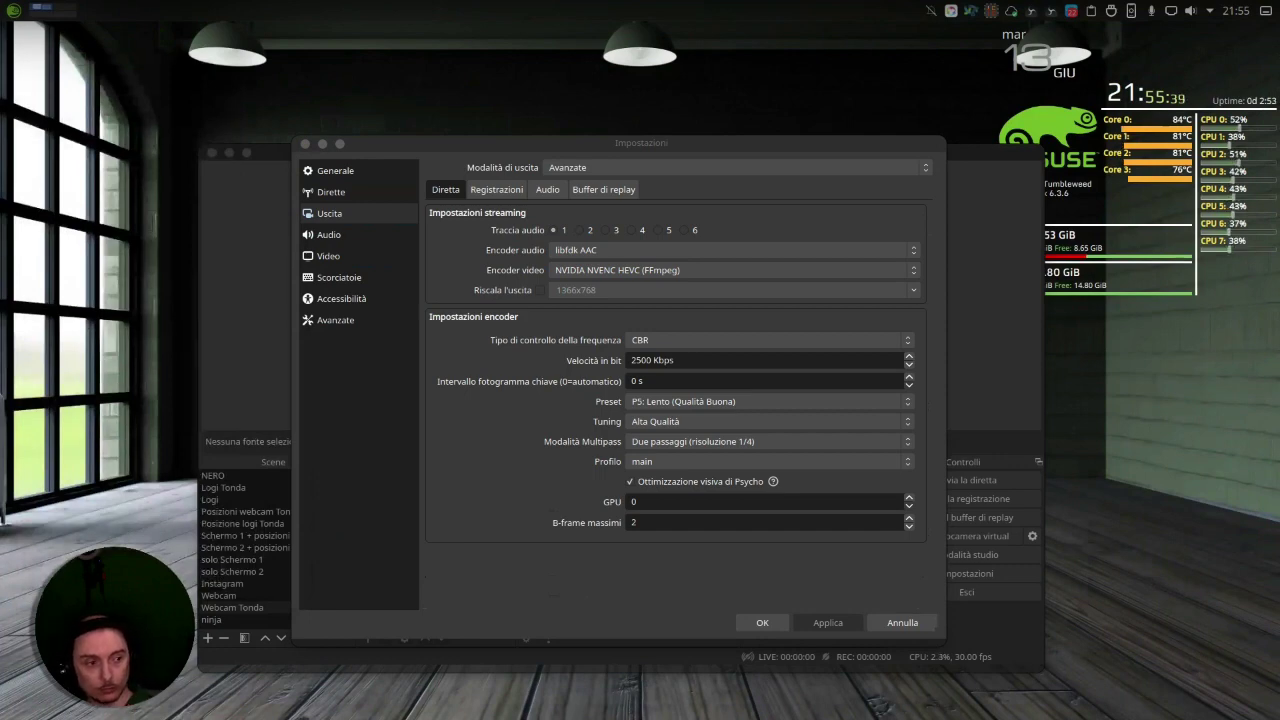
pyautogui.click(325, 235)
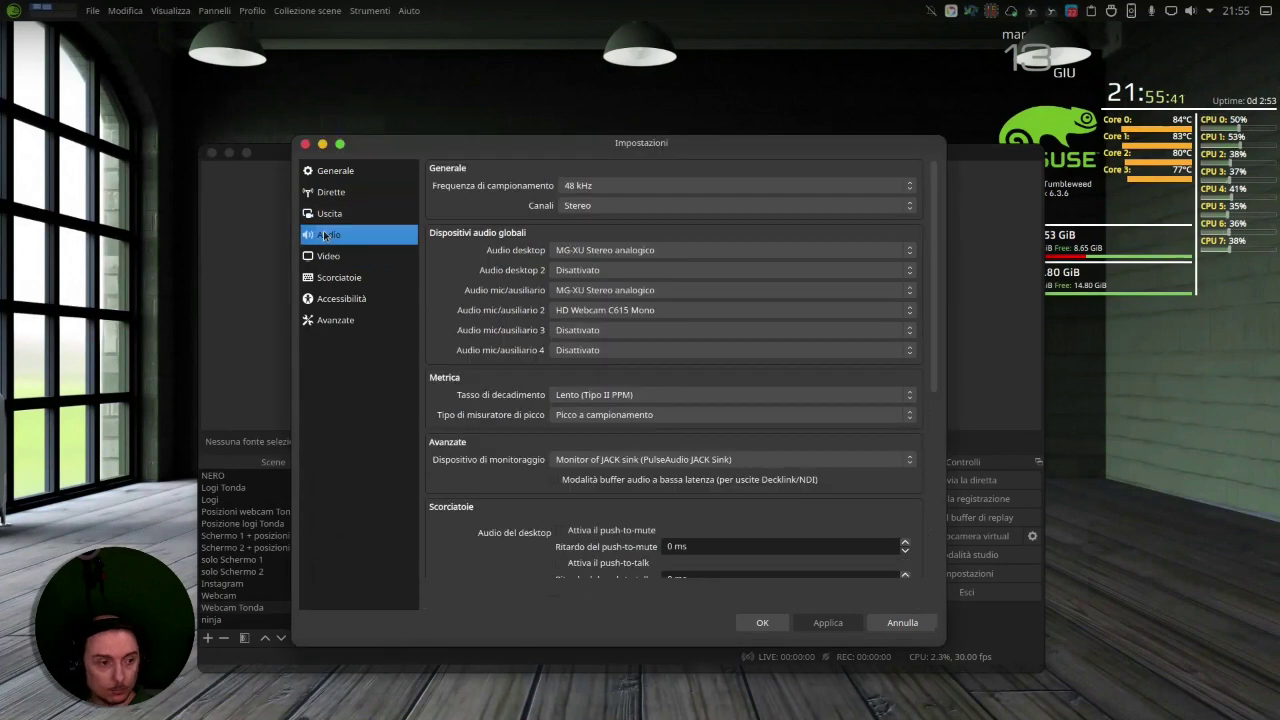
pyautogui.click(903, 623)
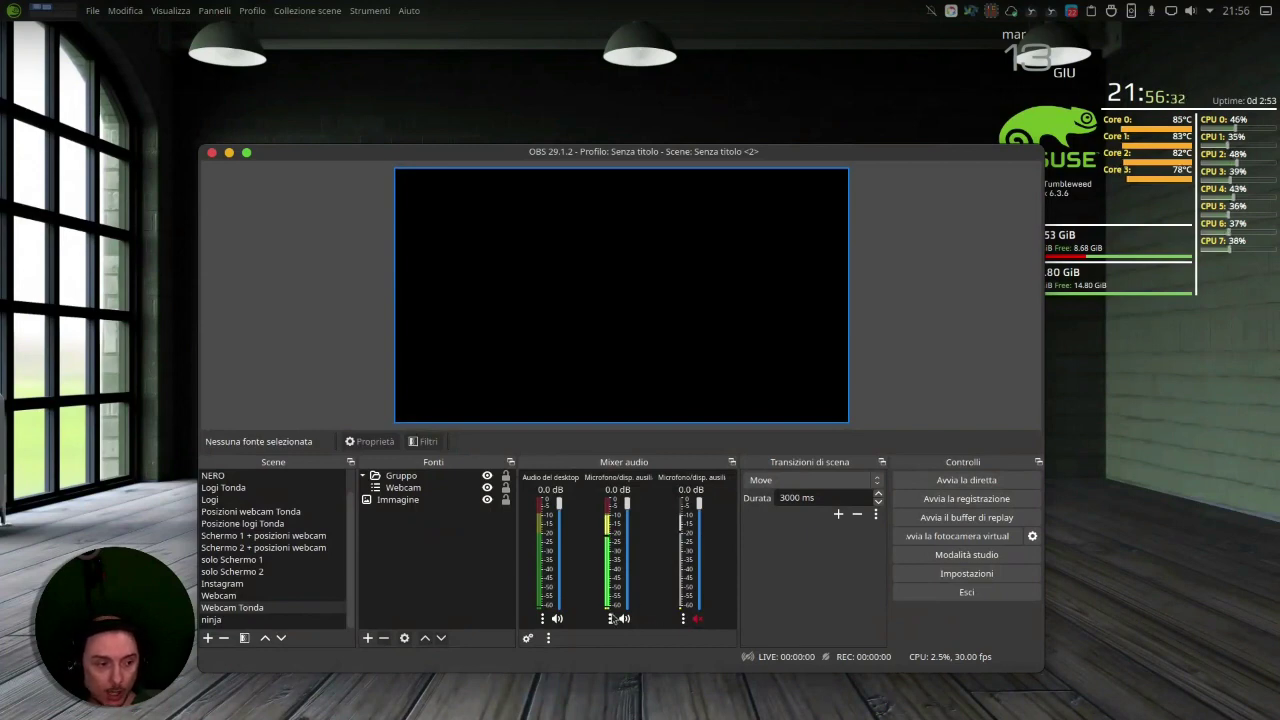
# - In the advanced audio properties, try 0 ms as the Audio del desktop sync delay, set it back to 250 ms and close the dialog
pyautogui.click(608, 619)
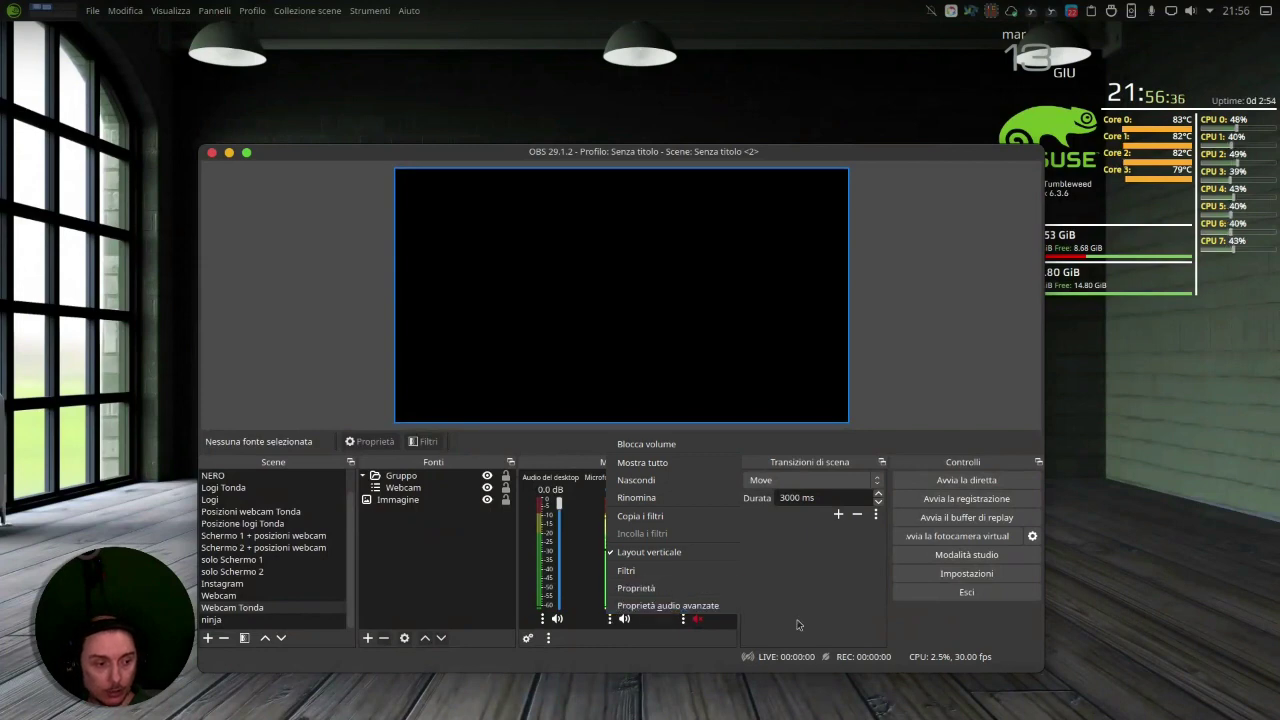
pyautogui.click(608, 623)
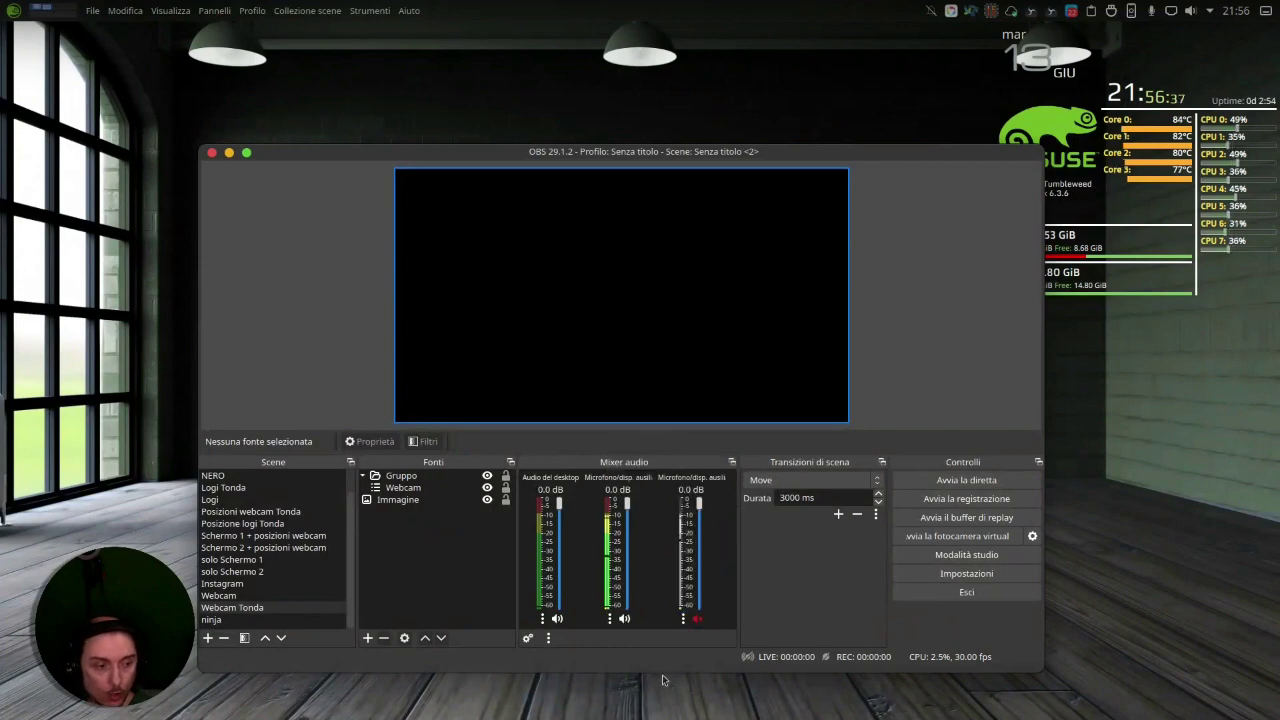
pyautogui.click(608, 620)
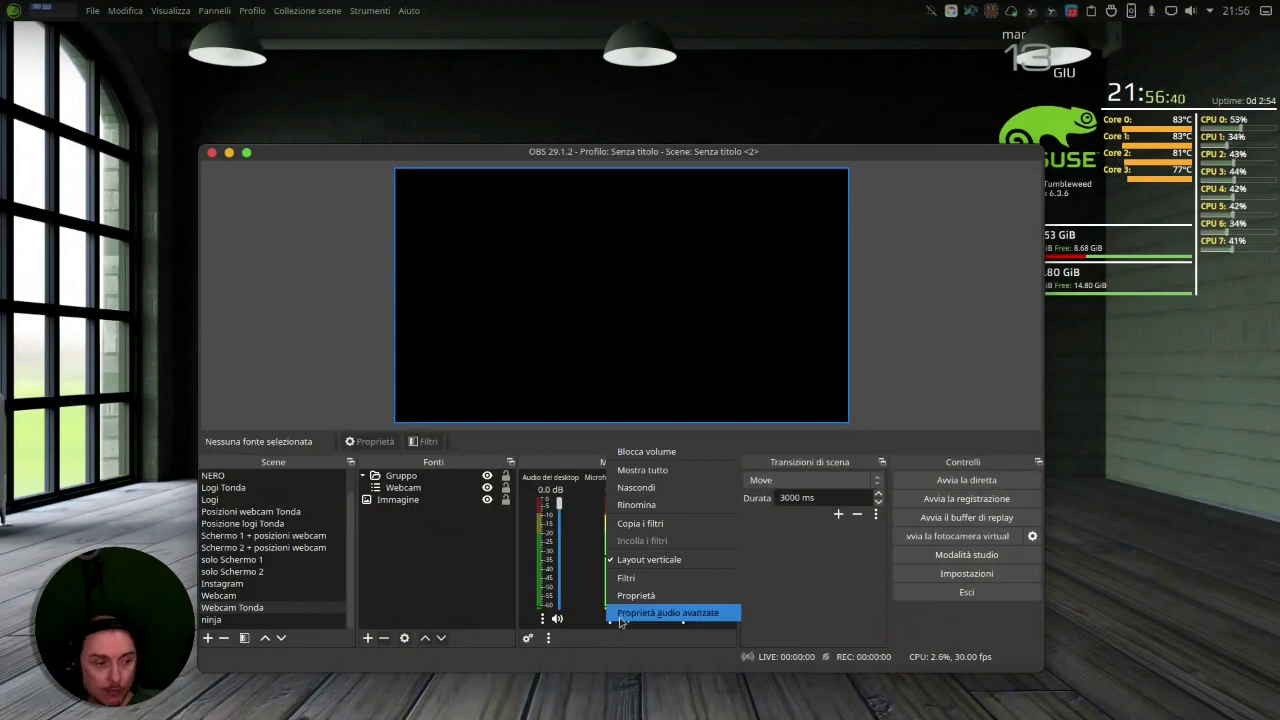
pyautogui.click(620, 615)
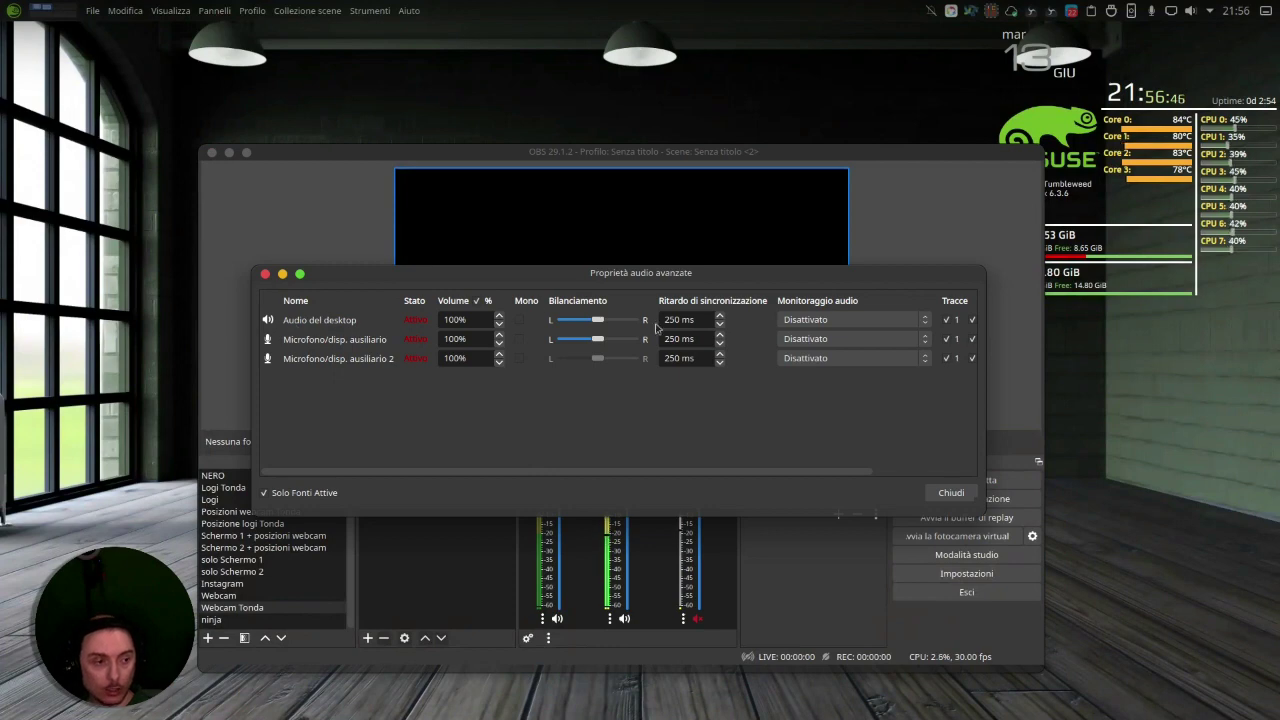
pyautogui.moveTo(695, 318); pyautogui.dragTo(664, 319)
pyautogui.write('0')
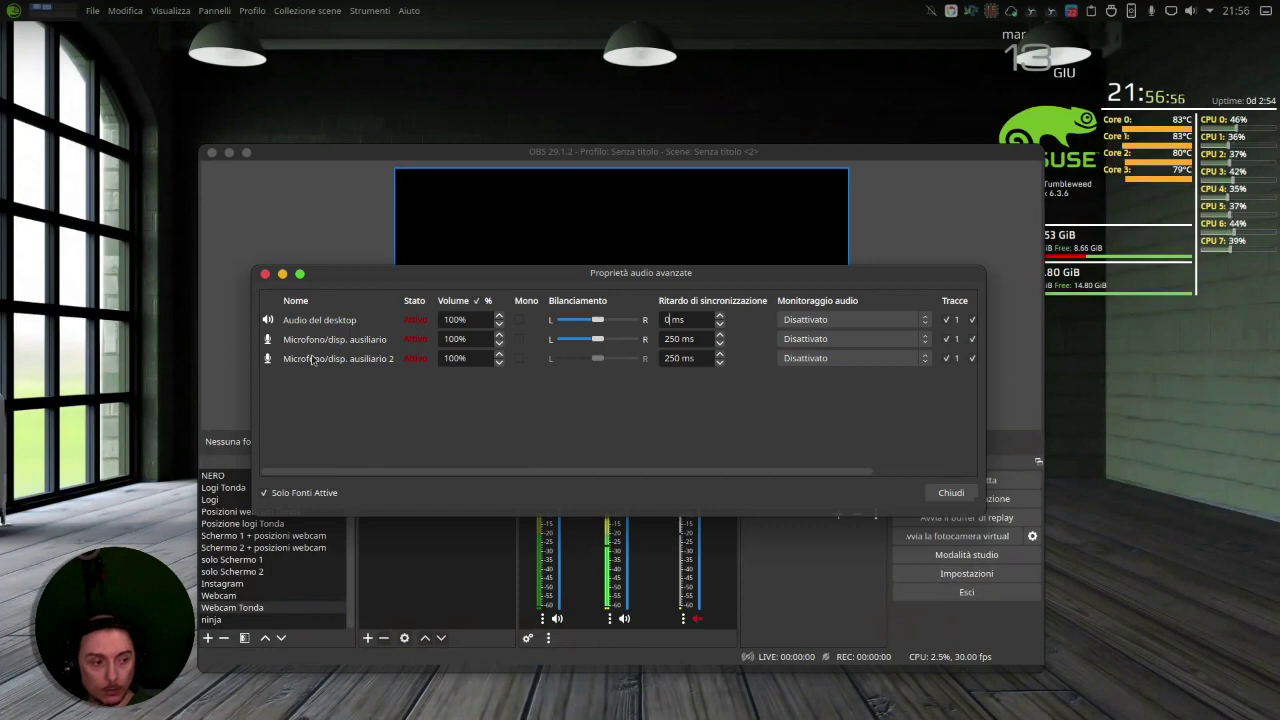
pyautogui.tripleClick(690, 320)
pyautogui.write('250')
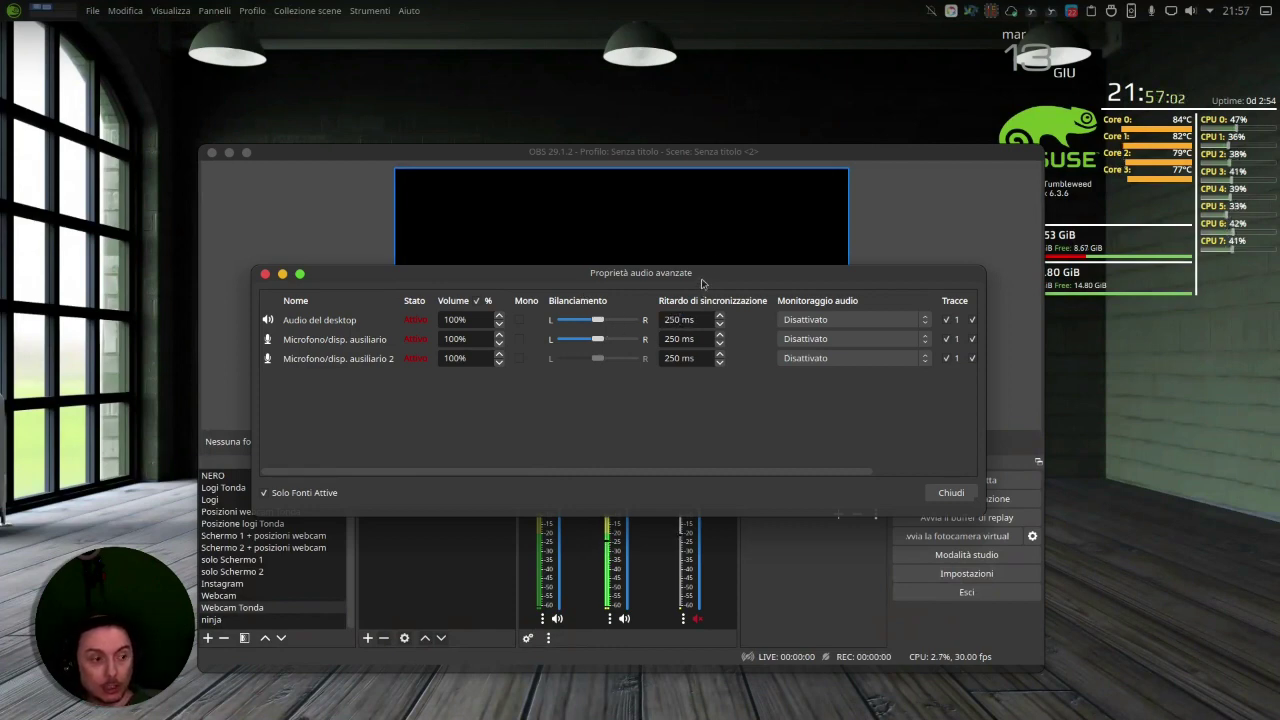
pyautogui.moveTo(710, 281); pyautogui.dragTo(667, 369)
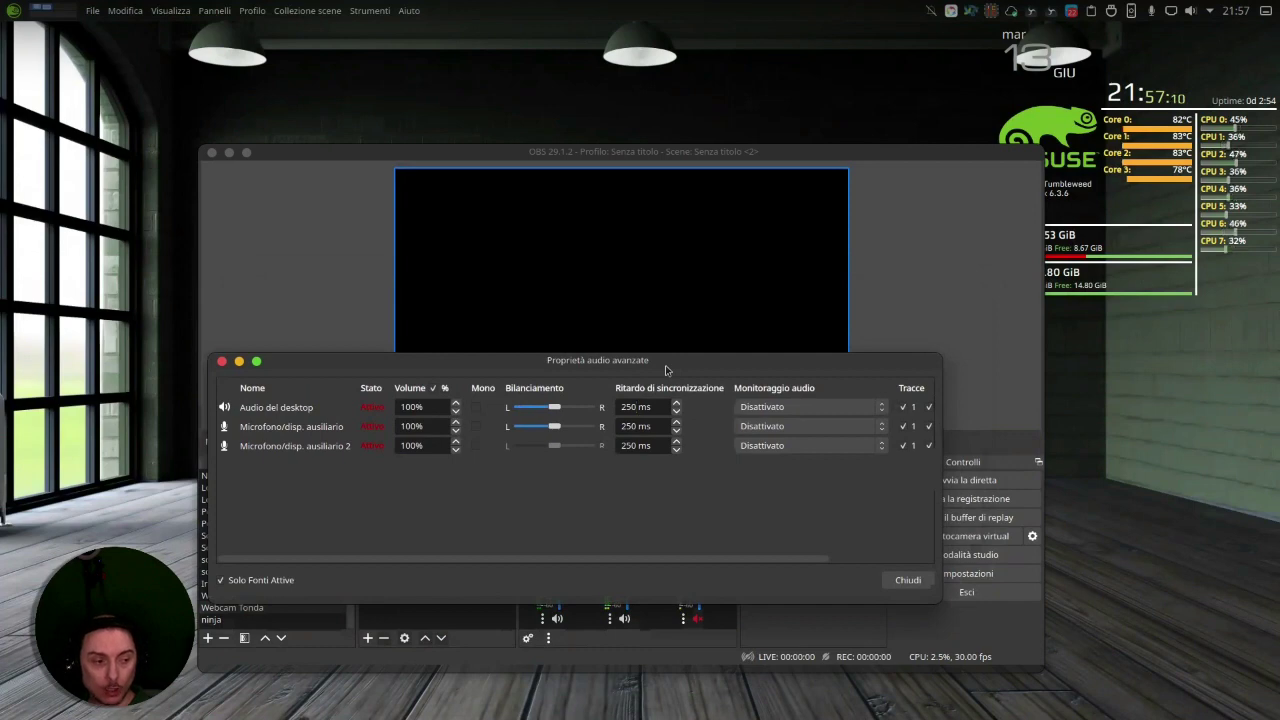
pyautogui.moveTo(665, 370); pyautogui.dragTo(710, 359)
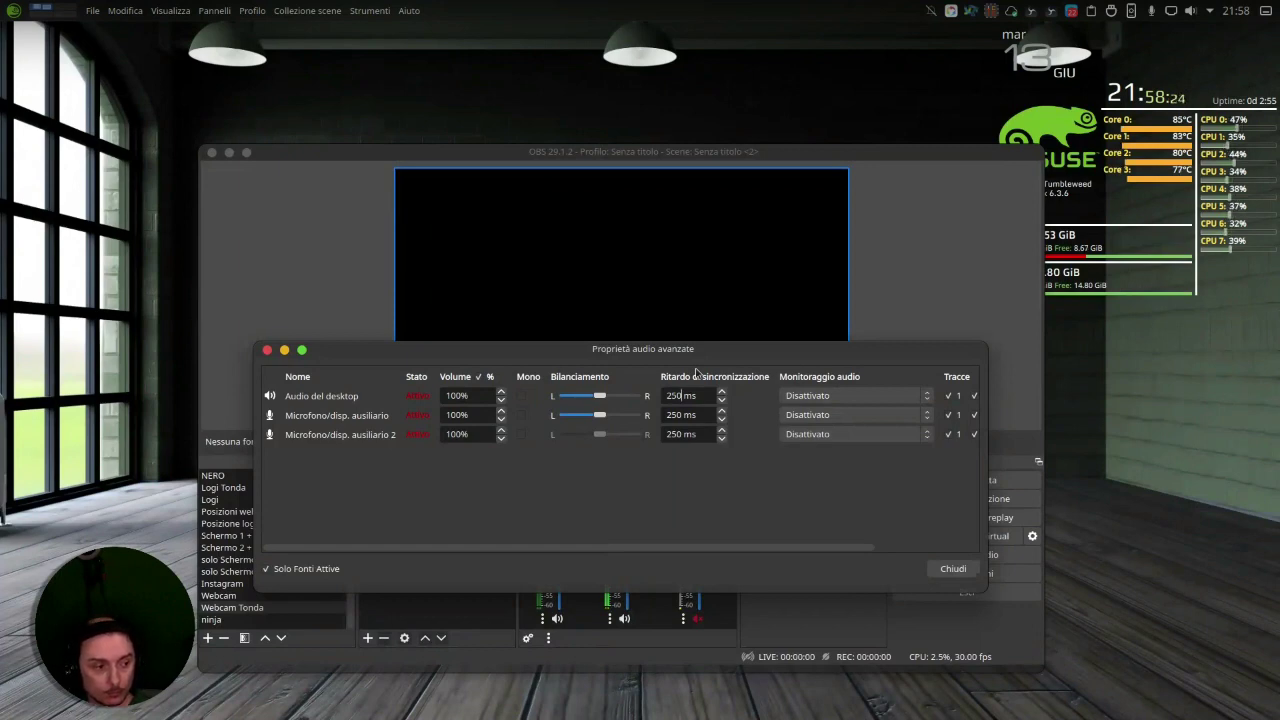
pyautogui.click(941, 571)
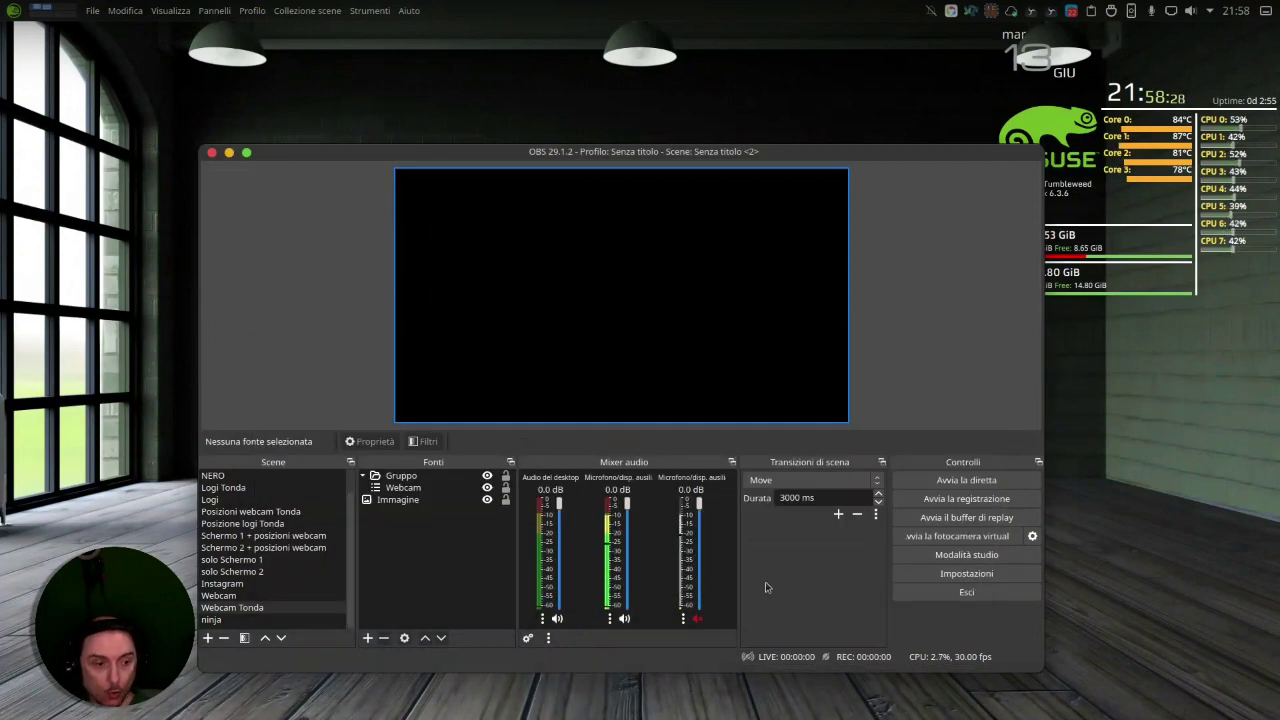
# - Show the Logi, Schermo 1 + posizioni webcam and Schermo 2 + posizioni webcam scenes, return to Webcam Tonda and look through the scene list
pyautogui.click(680, 495)
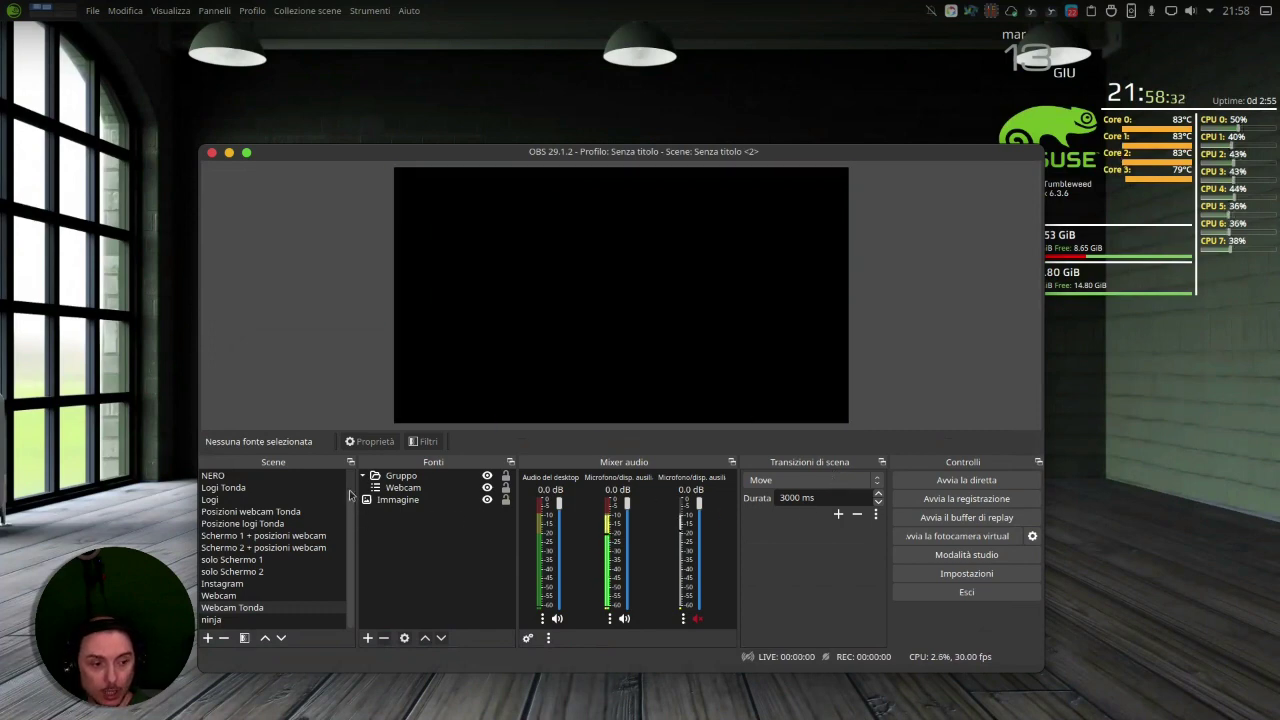
pyautogui.click(332, 607)
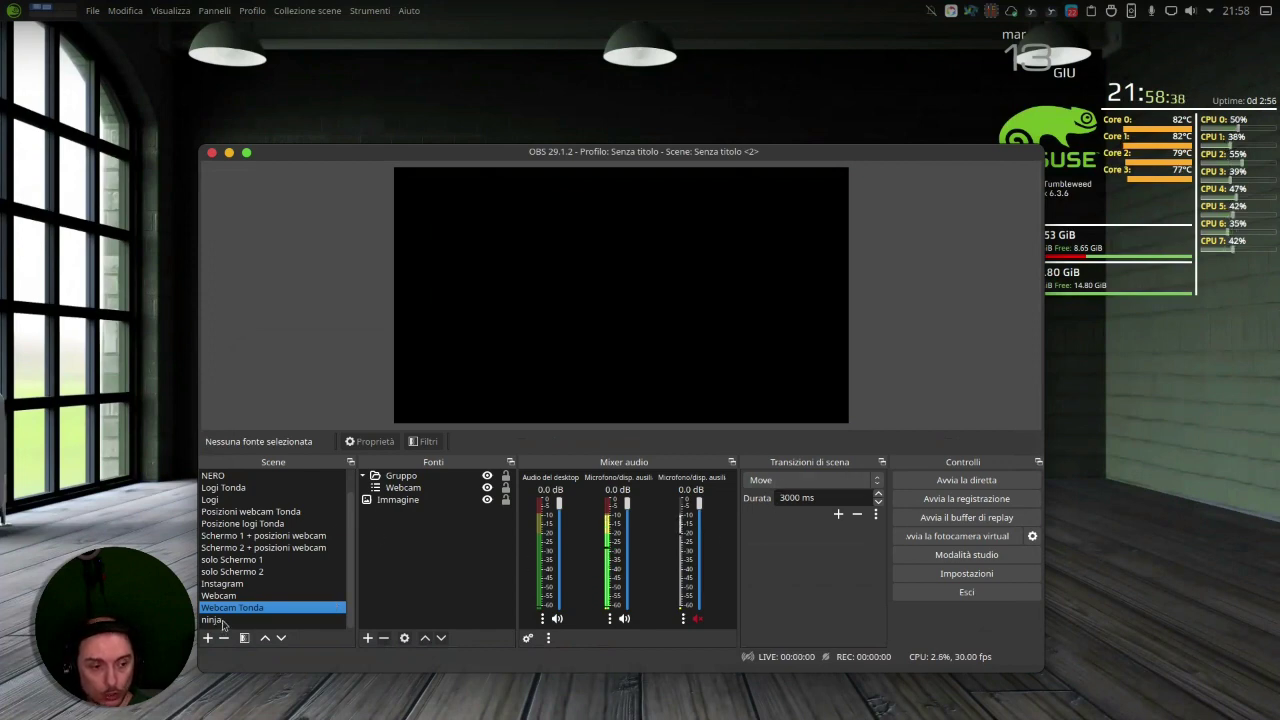
pyautogui.click(211, 502)
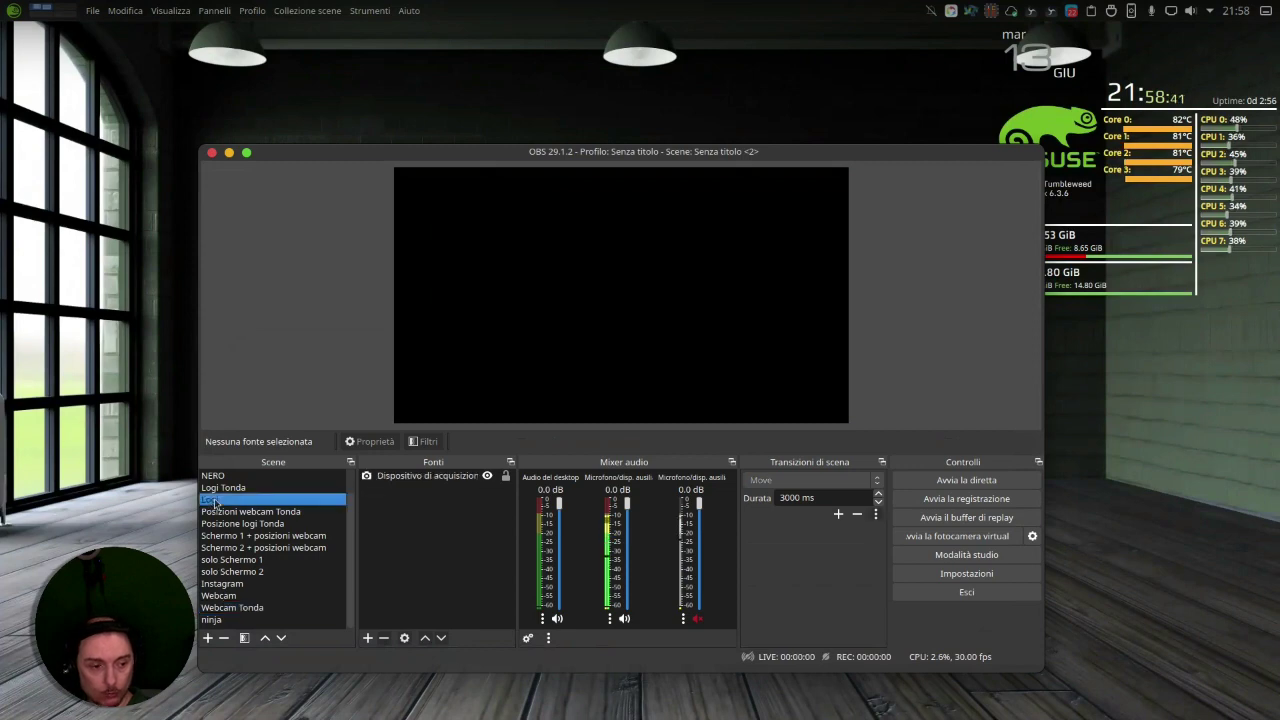
pyautogui.click(256, 537)
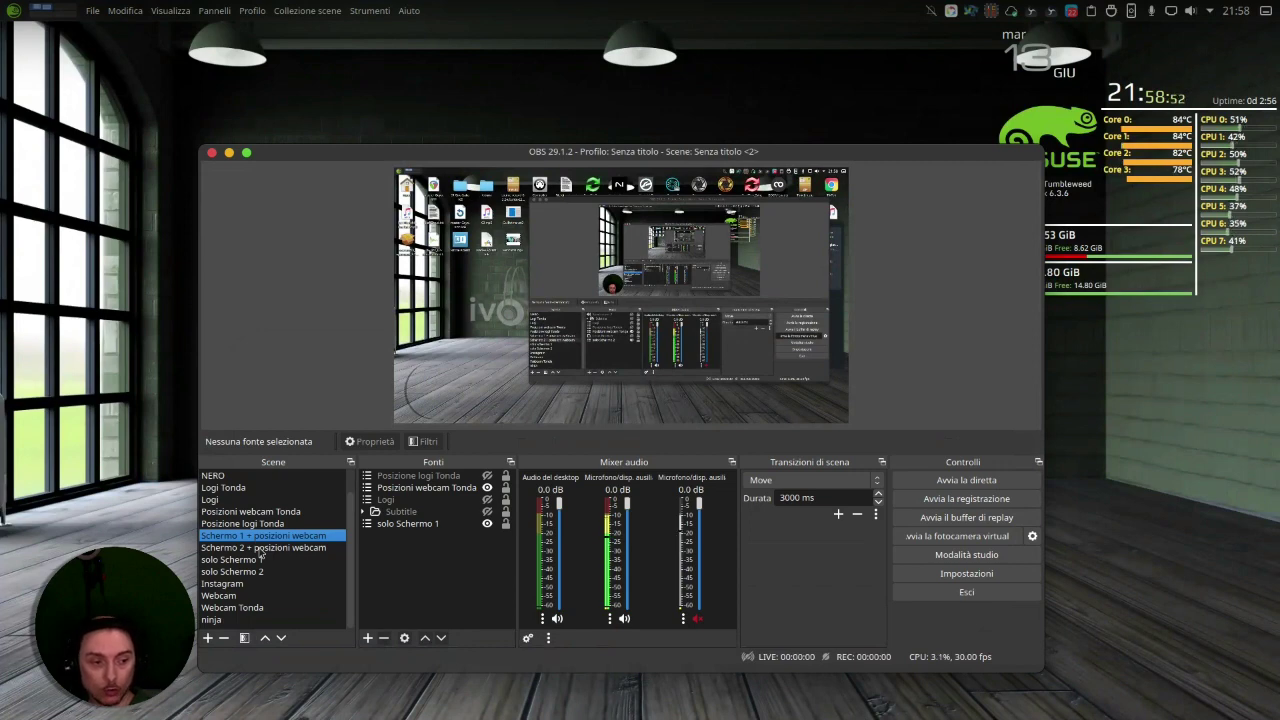
pyautogui.click(260, 549)
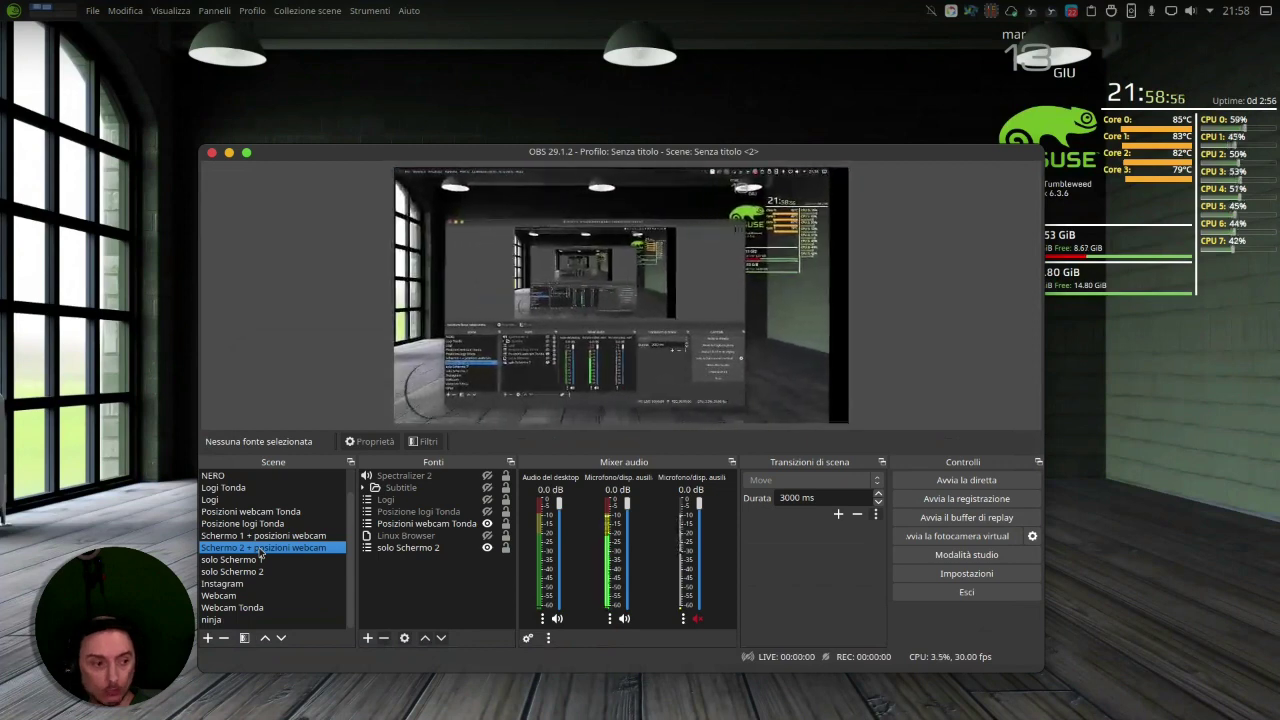
pyautogui.click(240, 609)
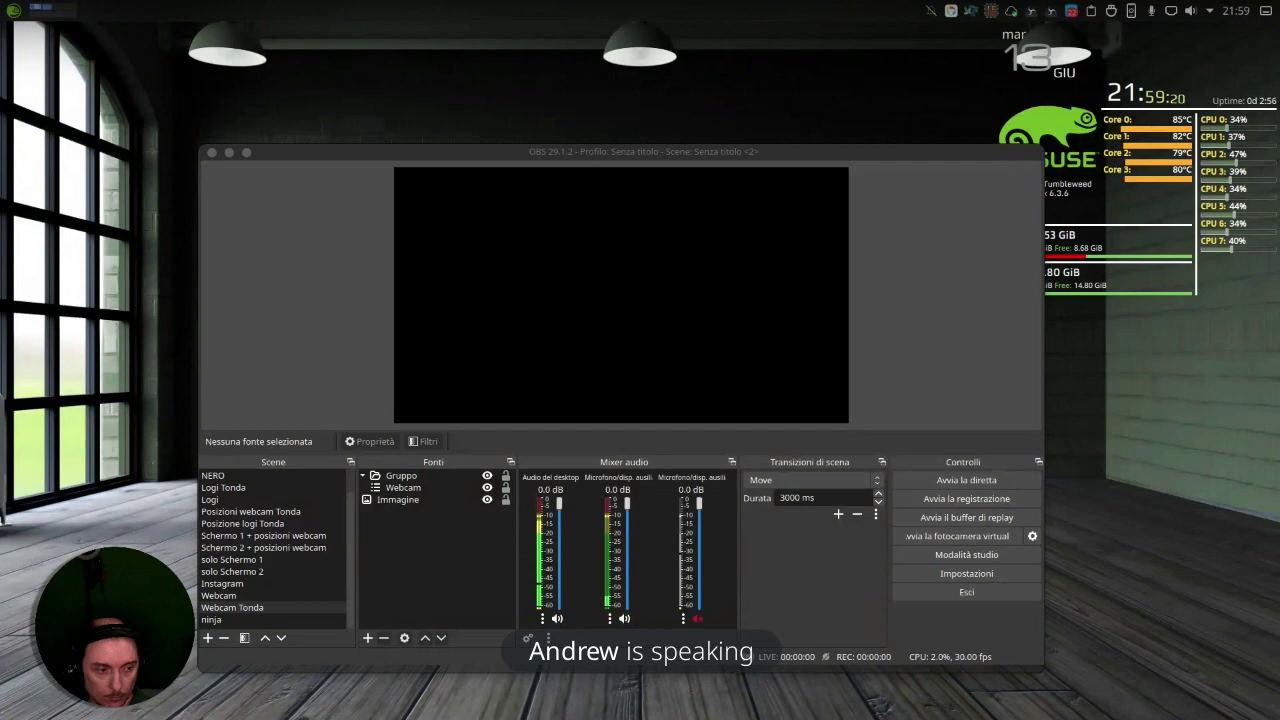
pyautogui.click(355, 515)
pyautogui.scroll(2, 300, 540)
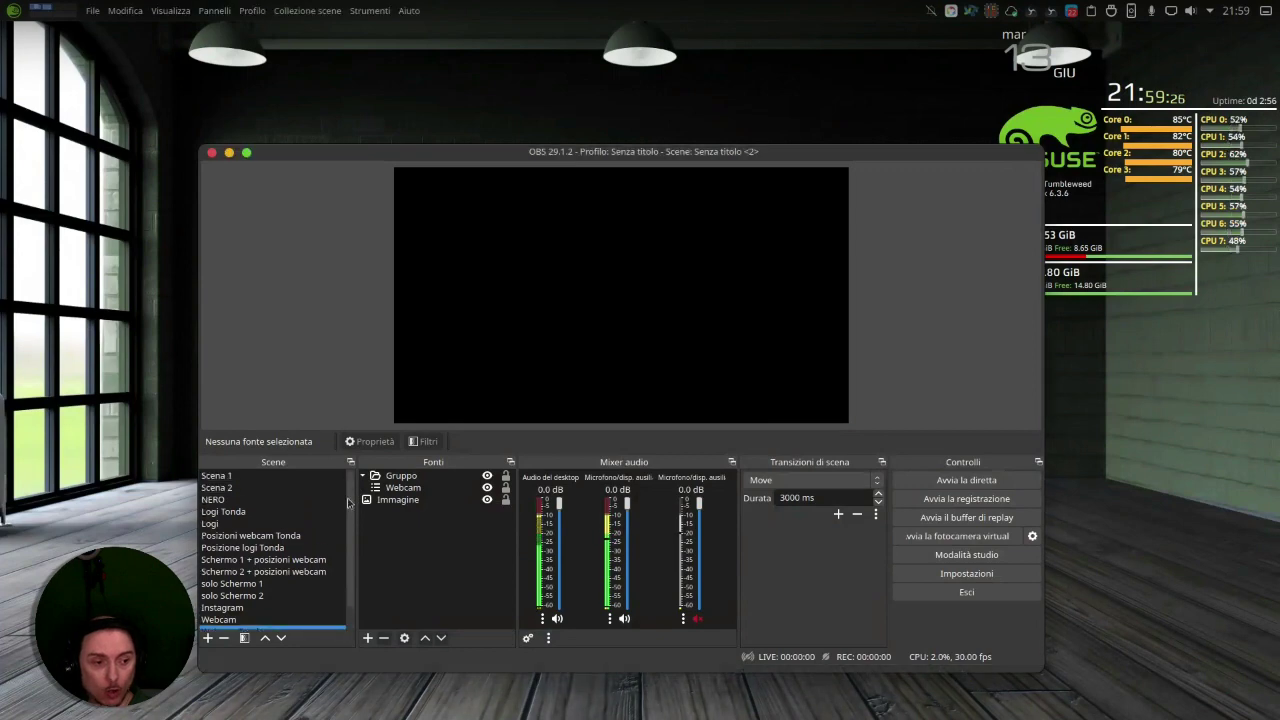
pyautogui.scroll(-2, 340, 560)
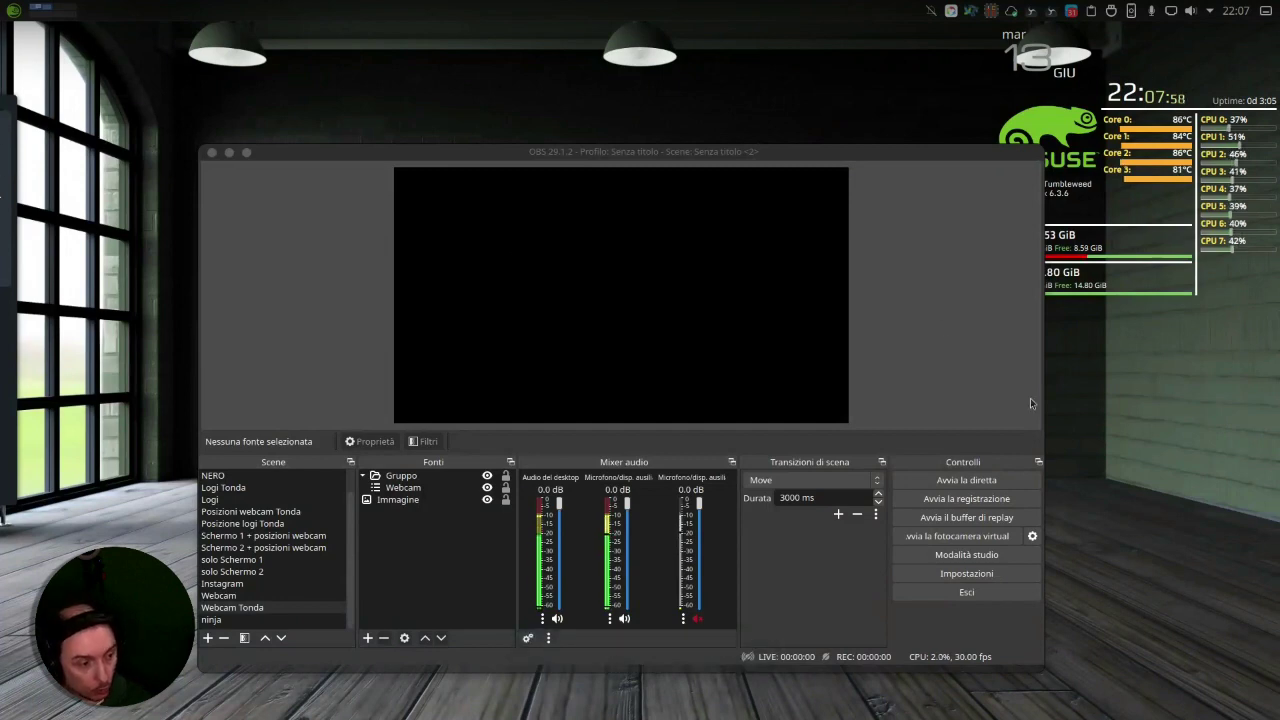
# - Reopen the Uscita settings, examine the available streaming video encoders and cancel without changes
pyautogui.click(955, 575)
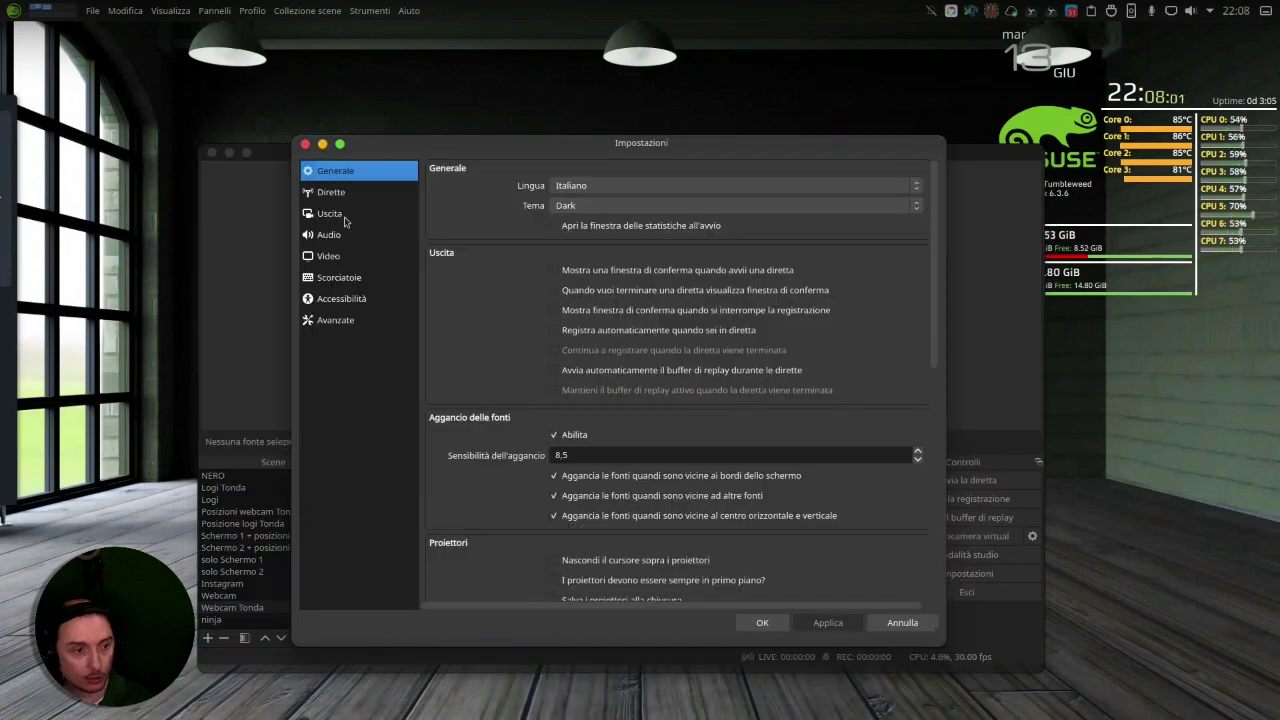
pyautogui.click(340, 214)
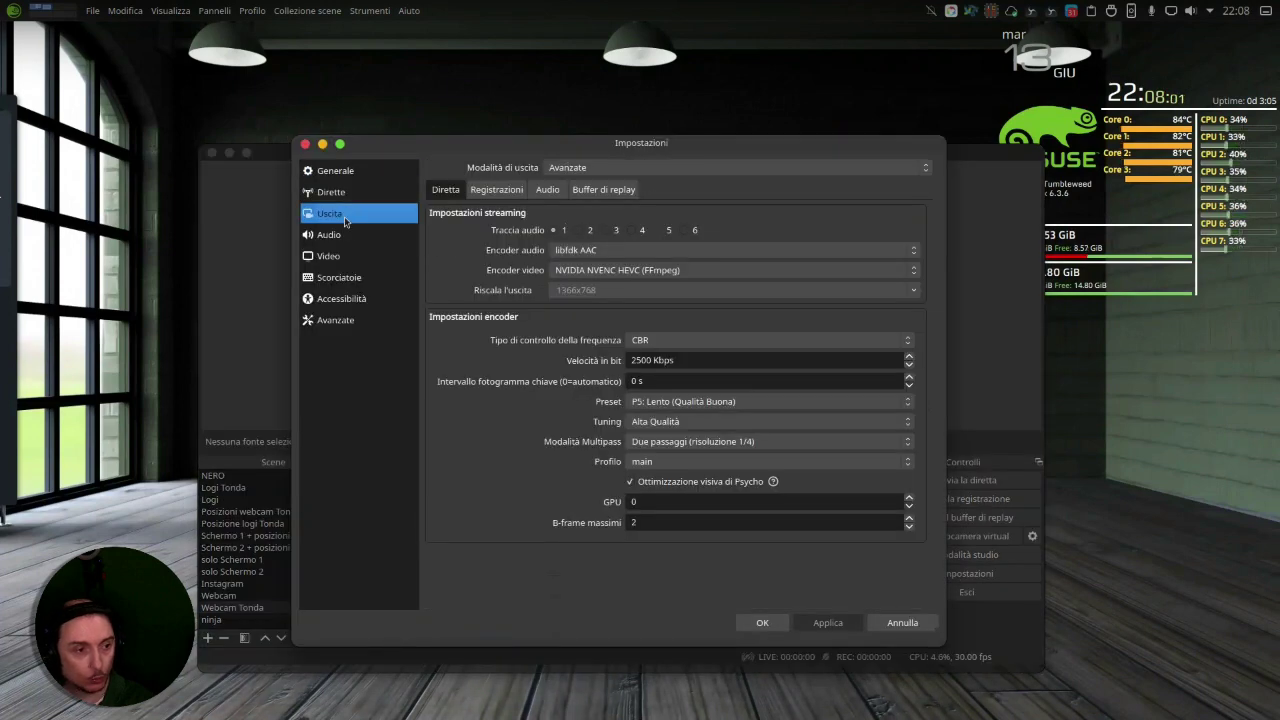
pyautogui.click(566, 272)
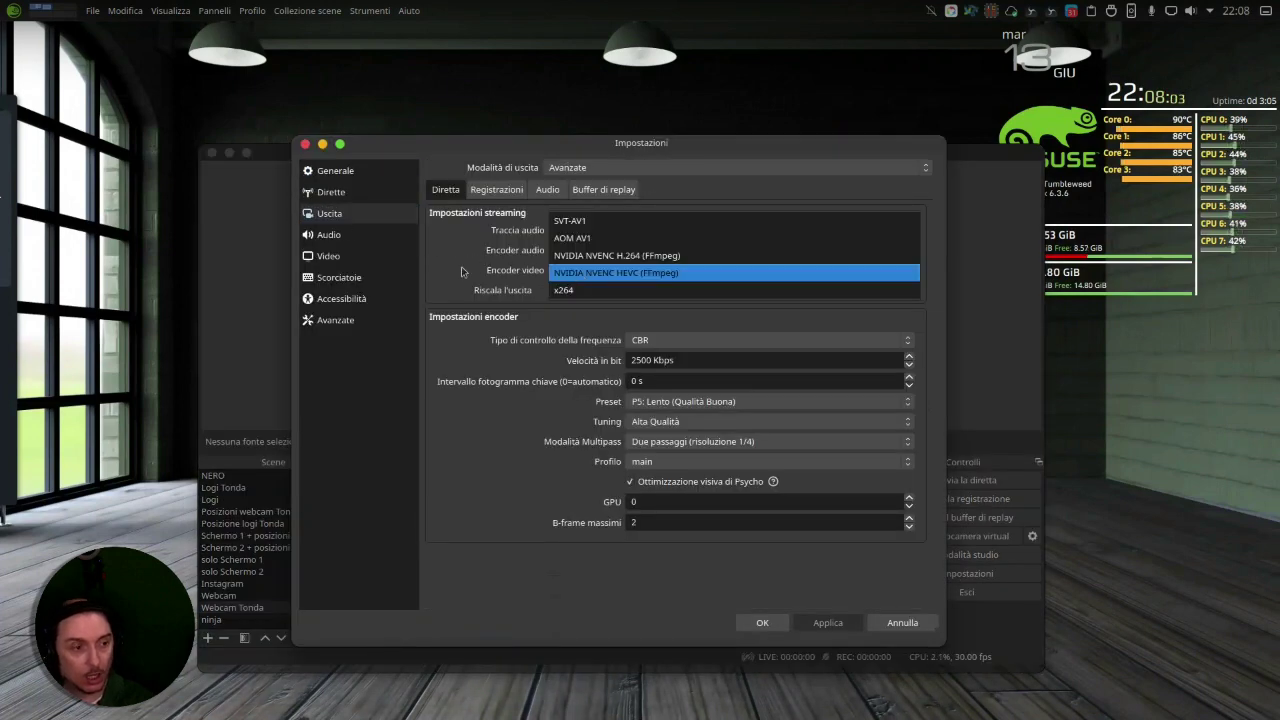
pyautogui.click(483, 465)
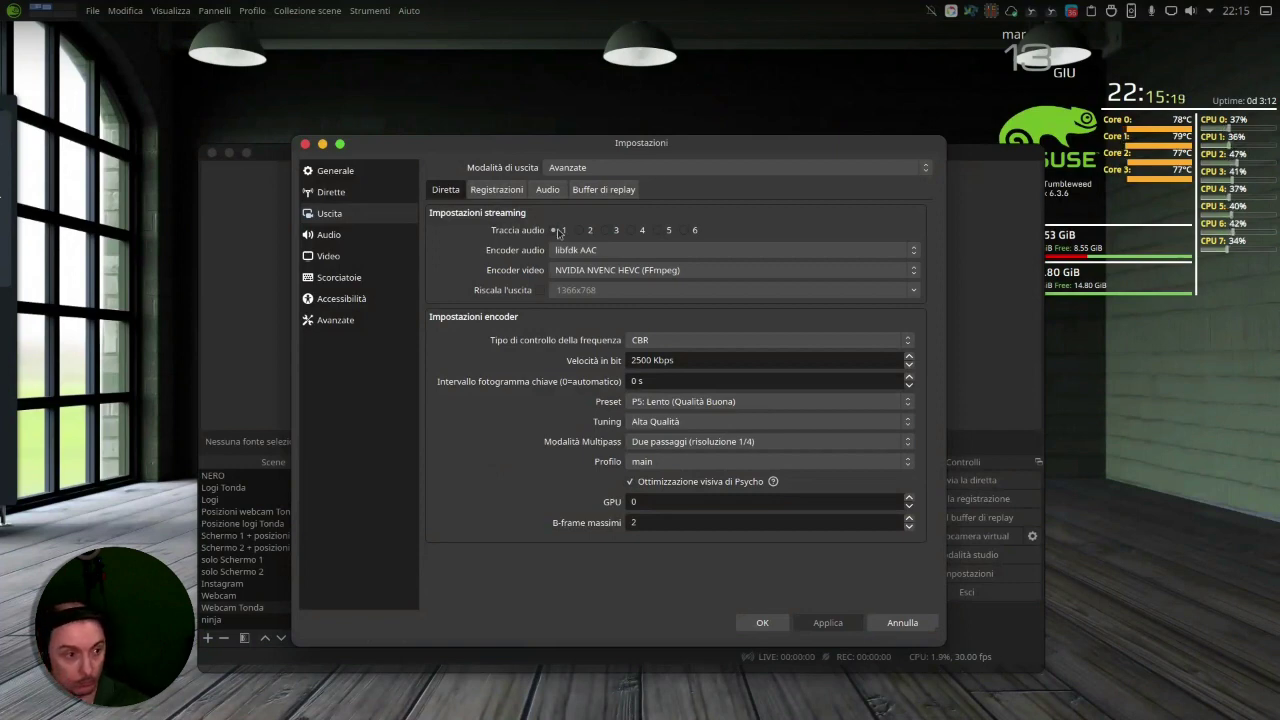
pyautogui.click(902, 624)
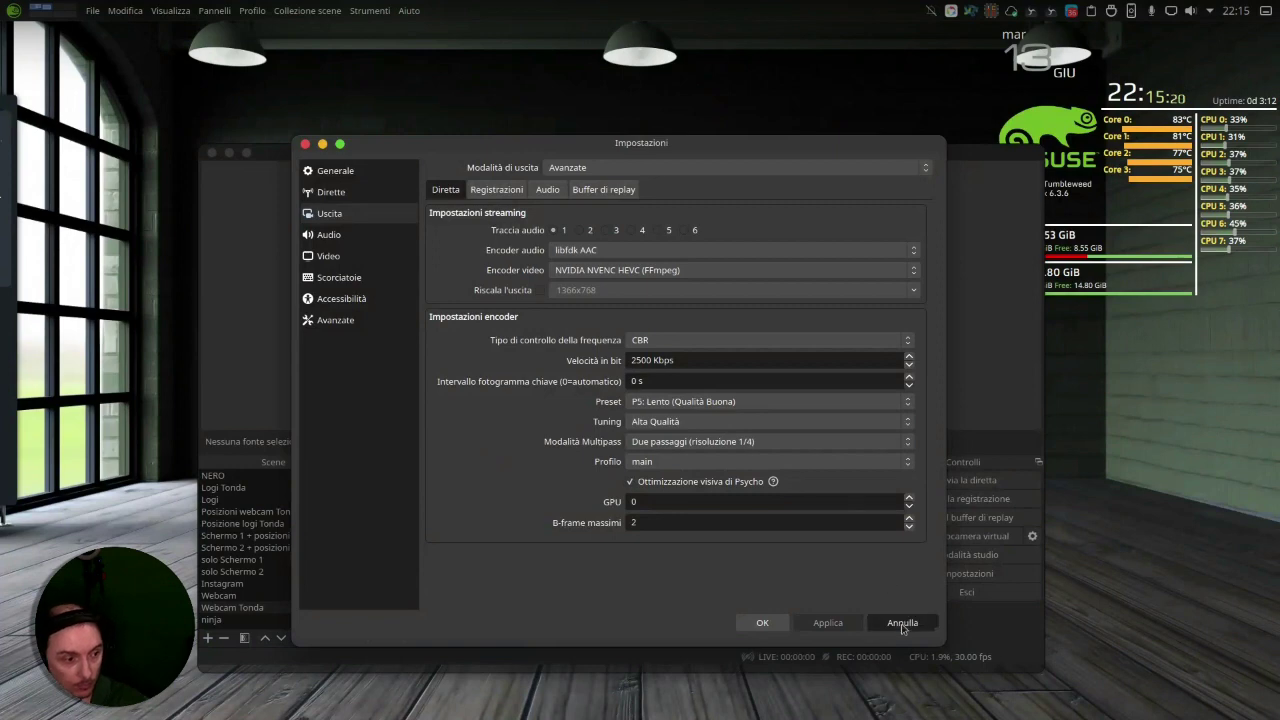